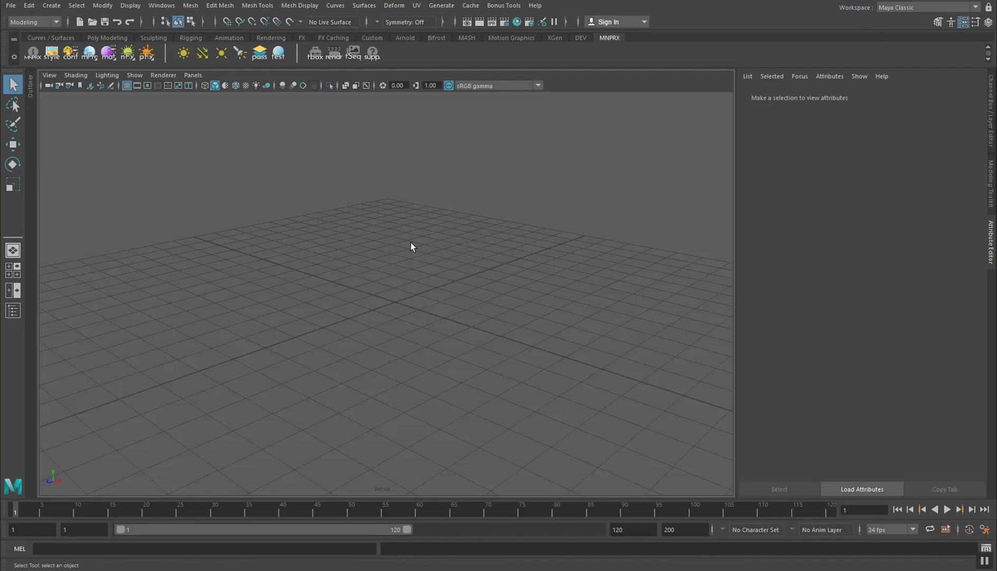
Step: Review the Week23.mp4 reference video and the Baby Shark Animated model on Sketchfab, and return to Maya
{"action": "key", "text": "alt+Tab"}
{"action": "key", "text": "alt+Tab"}
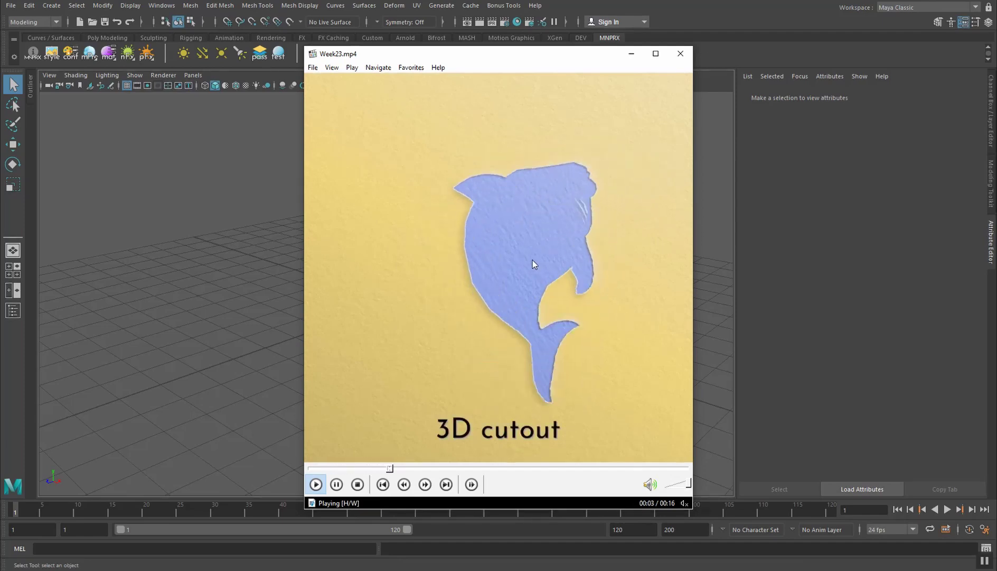
{"action": "key", "text": "alt+Tab"}
{"action": "key", "text": "alt+Tab"}
{"action": "key", "text": "alt+Tab"}
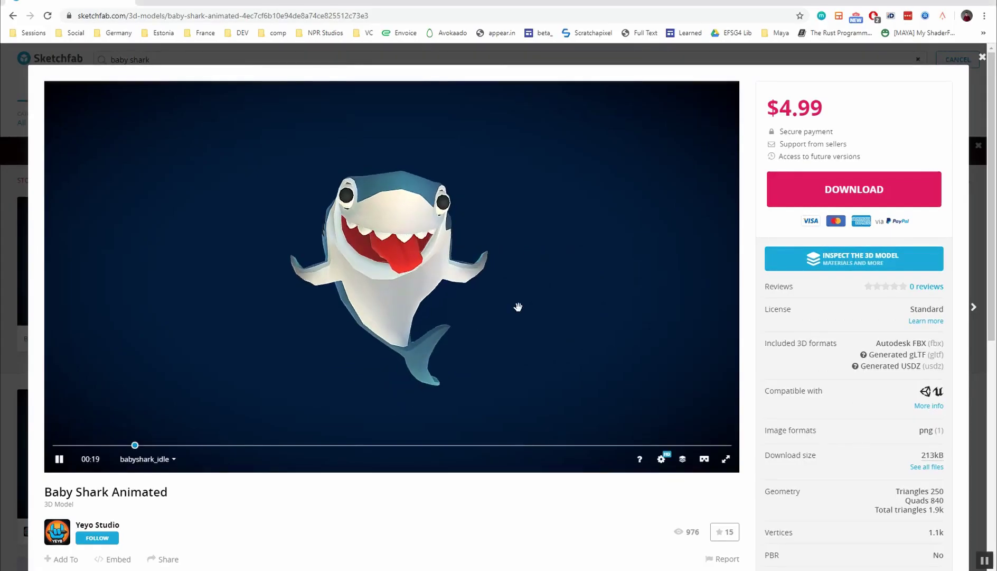
{"action": "left_click_drag", "start_coordinate": [362, 272], "coordinate": [378, 290]}
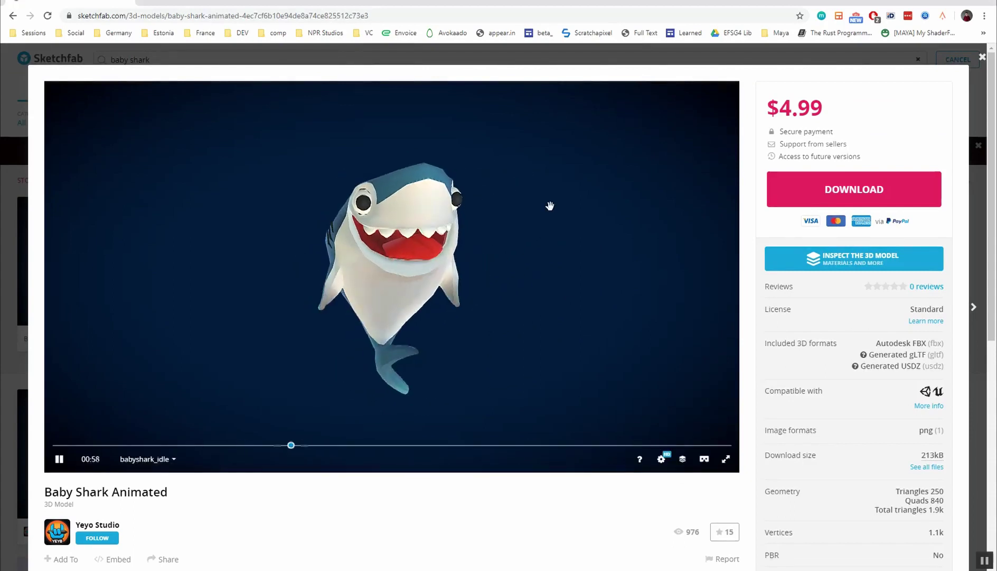
{"action": "key", "text": "alt+Tab"}
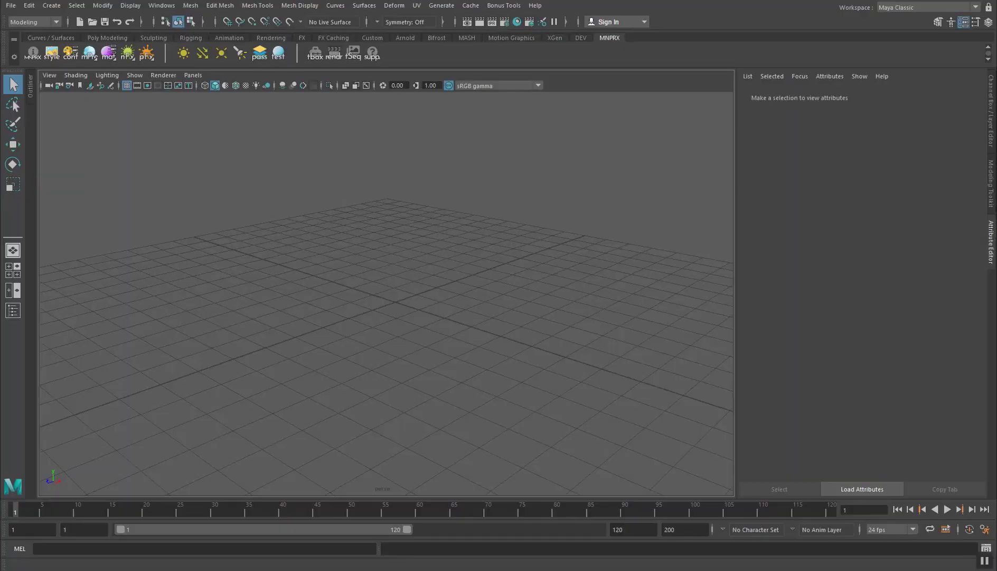
{"action": "key", "text": "alt+Tab"}
Step: Import bbshark_01.fbx from the Baby Shark scenes folder and dismiss the import report
{"action": "left_click", "coordinate": [11, 5]}
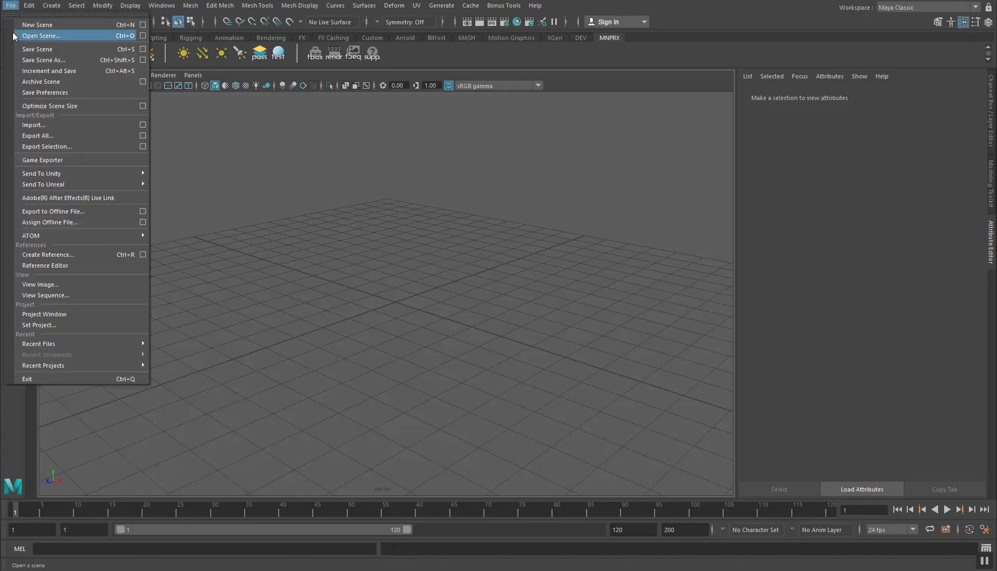
{"action": "left_click", "coordinate": [60, 124]}
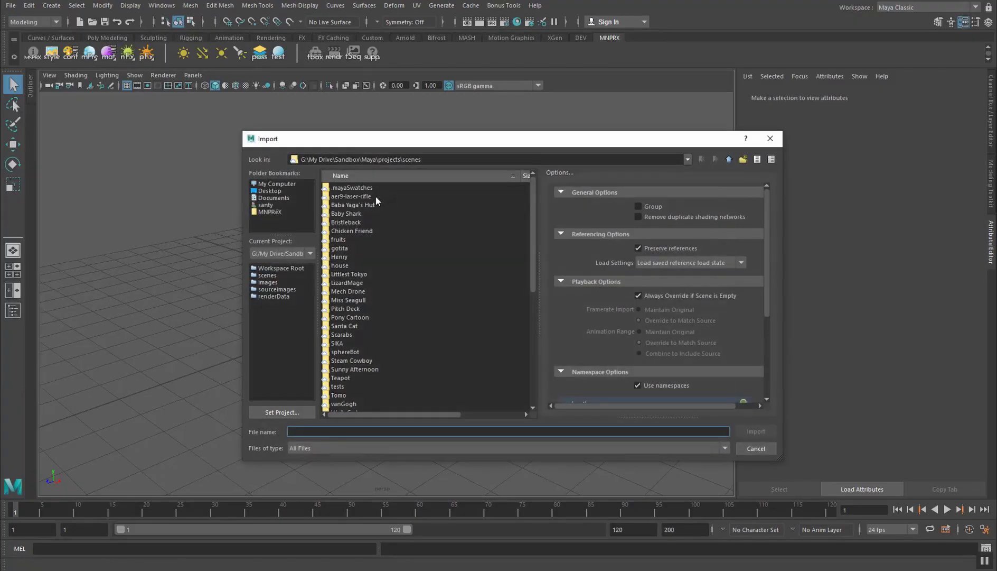
{"action": "double_click", "coordinate": [345, 214]}
{"action": "left_click", "coordinate": [343, 196]}
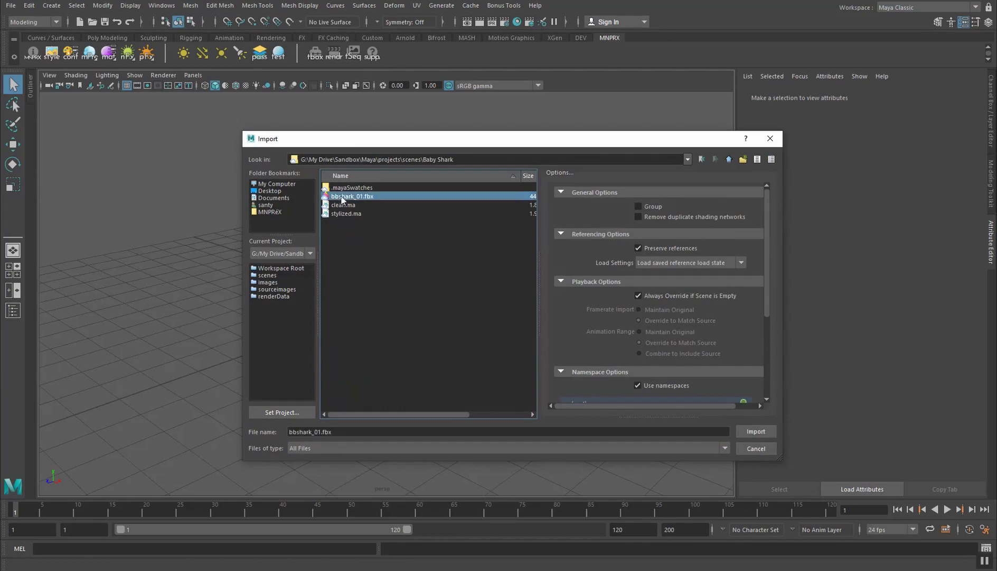
{"action": "double_click", "coordinate": [348, 198]}
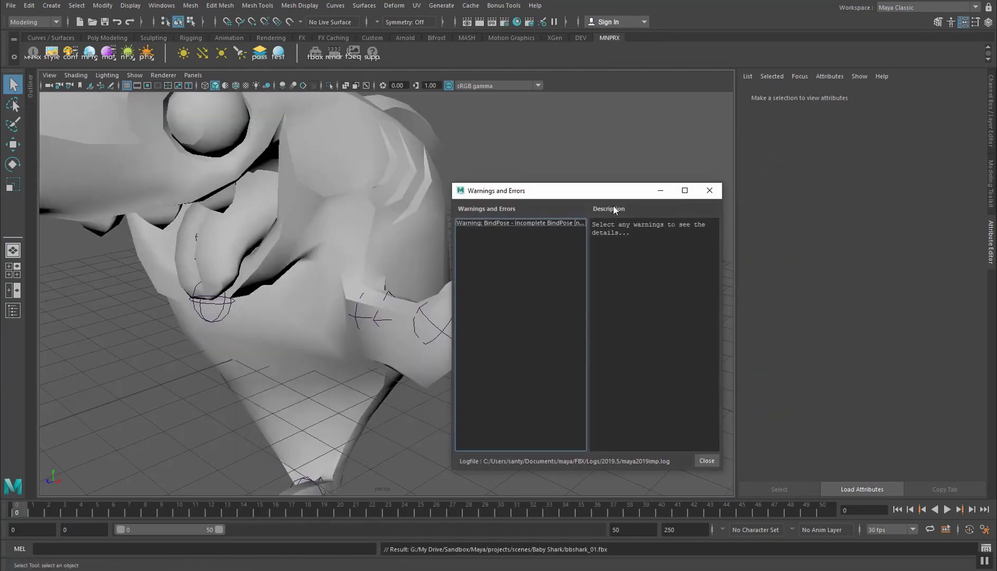
{"action": "left_click", "coordinate": [710, 190]}
Step: Frame the whole shark, show the Outliner beside the viewport, and expand Group to inspect its Mesh and Skelet nodes
{"action": "key", "text": "a"}
{"action": "left_click", "coordinate": [13, 310]}
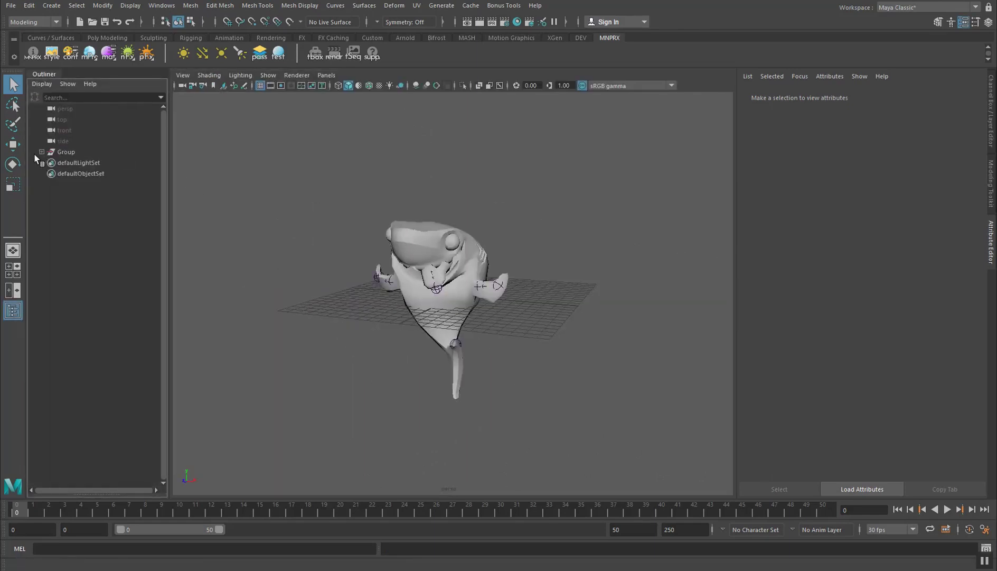
{"action": "left_click", "coordinate": [41, 151]}
{"action": "left_click", "coordinate": [72, 162]}
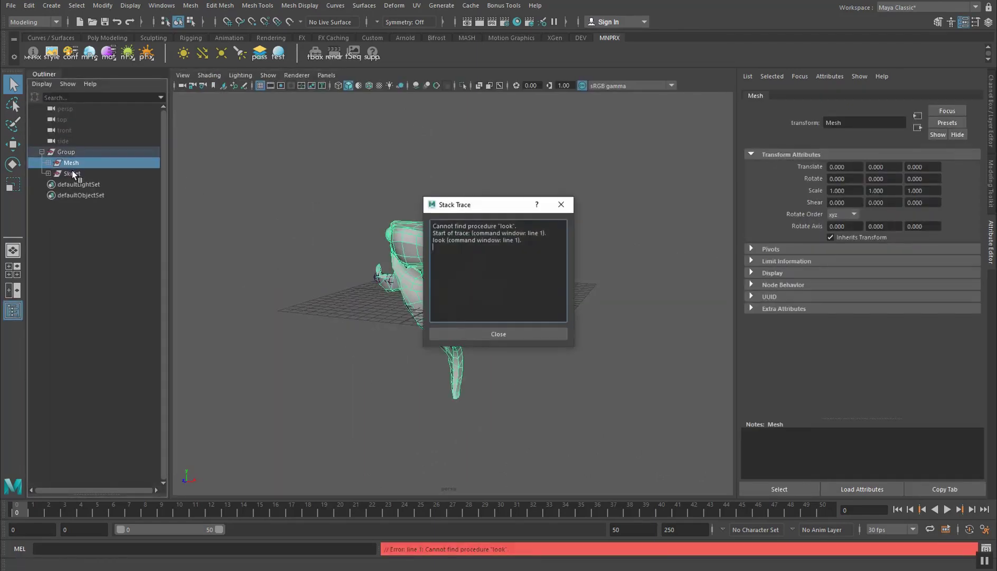
{"action": "left_click_drag", "start_coordinate": [501, 210], "coordinate": [532, 225]}
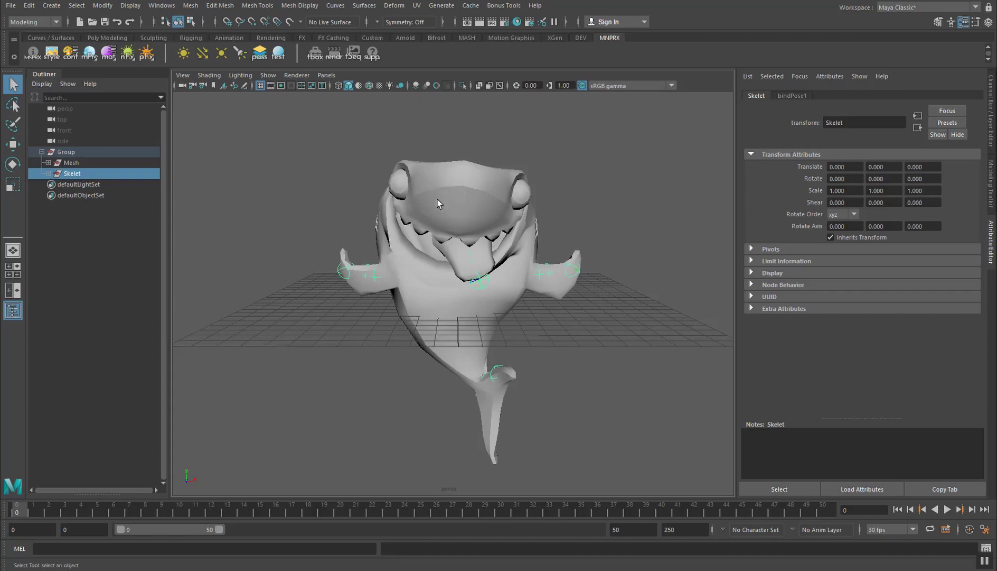
Step: Check the paper cut reference video and hide the Skelet group in the shark scene
{"action": "key", "text": "alt+Tab"}
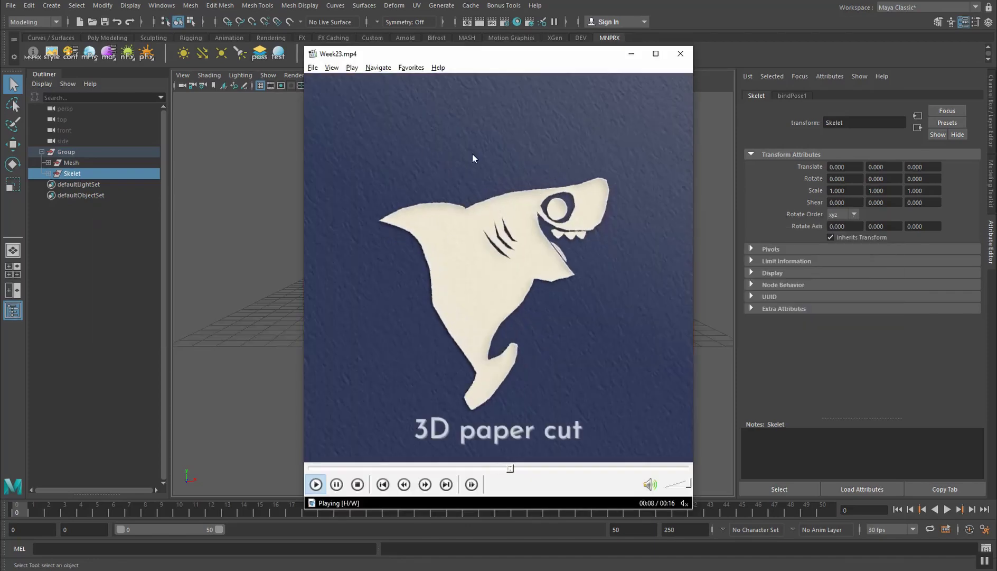
{"action": "left_click", "coordinate": [246, 189]}
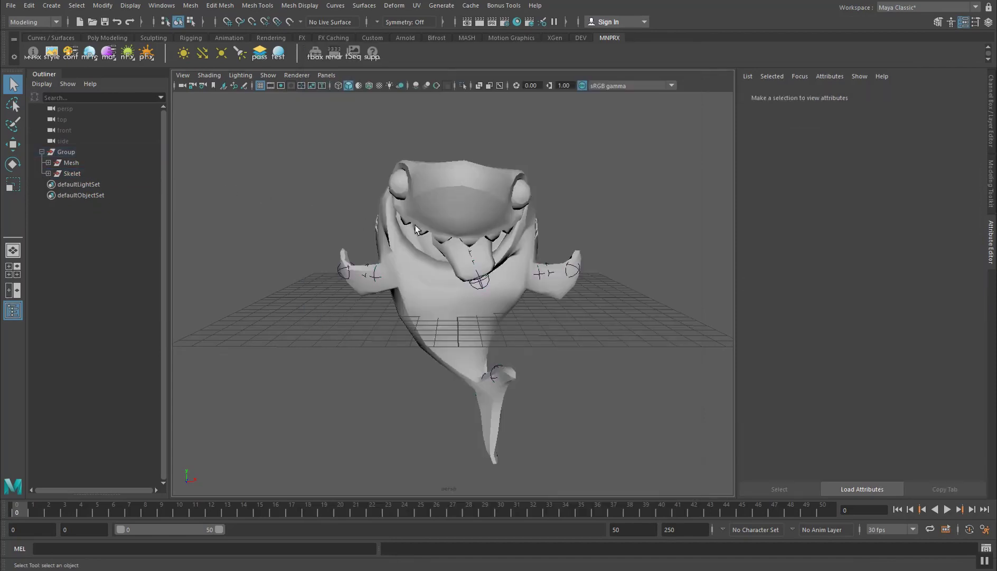
{"action": "left_click", "coordinate": [86, 174]}
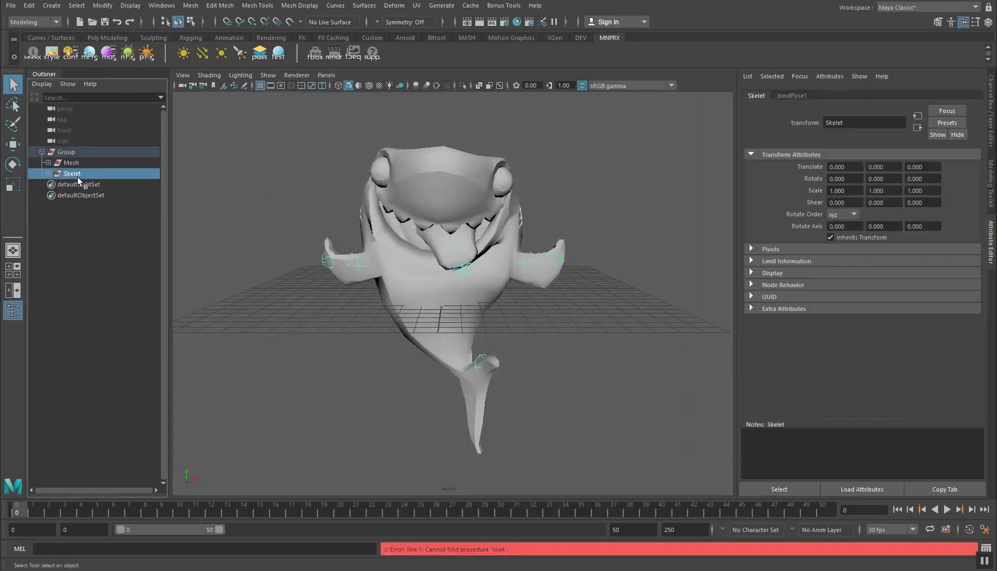
{"action": "key", "text": "ctrl+h"}
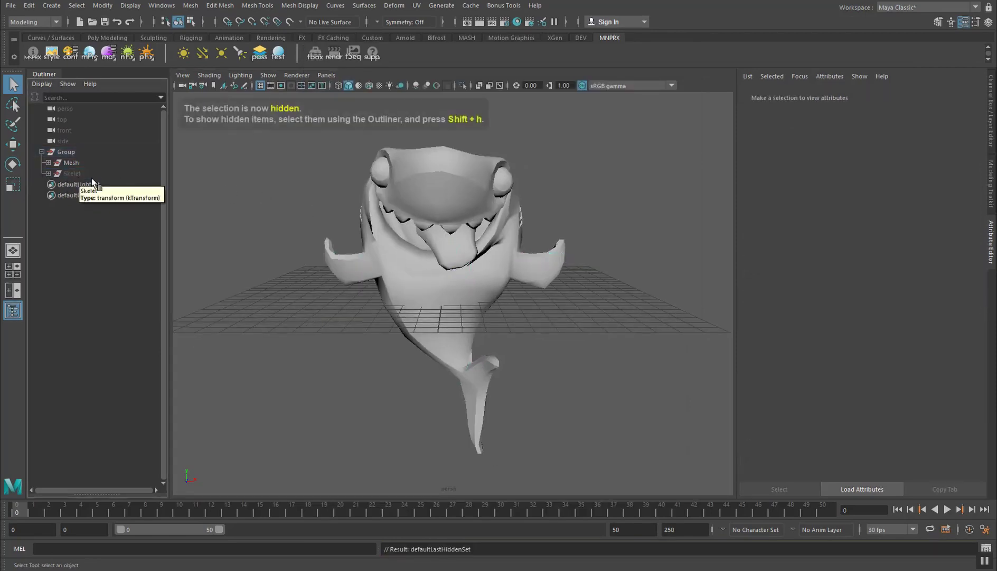
{"action": "left_click_drag", "start_coordinate": [456, 243], "coordinate": [472, 246], "text": "alt"}
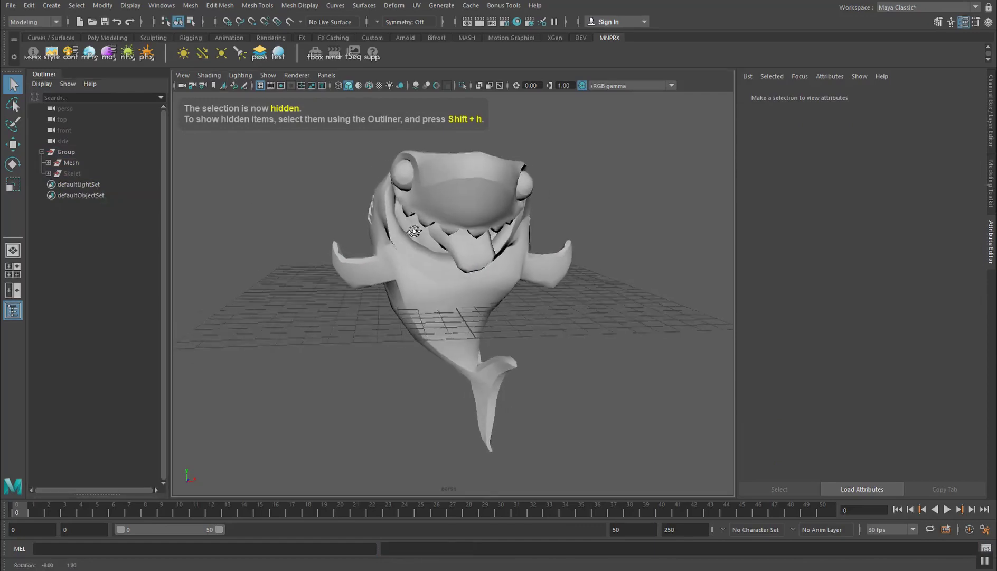
Step: Load the co_blue stylization preset from the MNPRX presets and close the preset window
{"action": "left_click", "coordinate": [54, 57]}
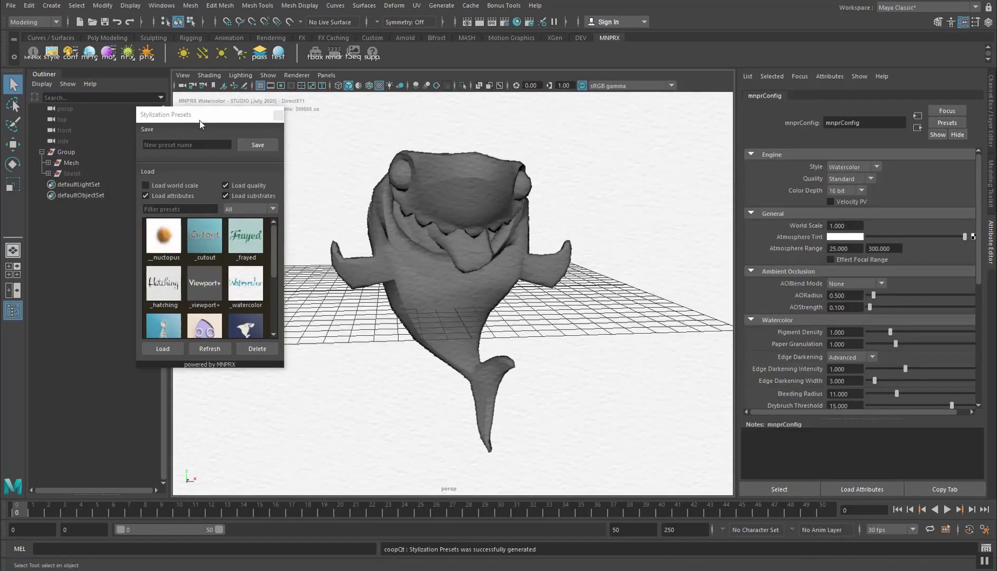
{"action": "left_click_drag", "start_coordinate": [200, 117], "coordinate": [202, 124]}
{"action": "scroll", "coordinate": [210, 265], "scroll_direction": "down", "scroll_amount": 3}
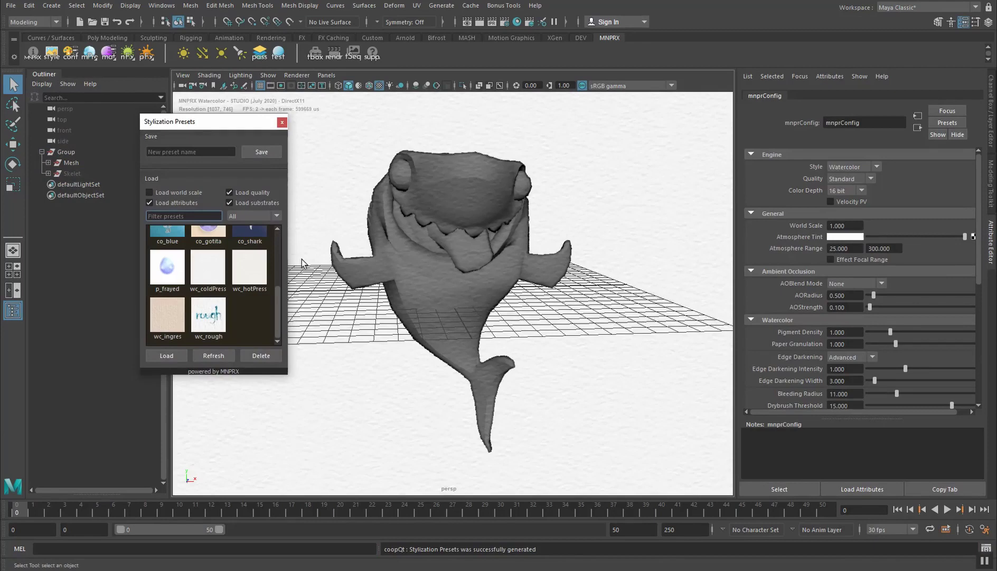
{"action": "left_click_drag", "start_coordinate": [280, 301], "coordinate": [281, 278]}
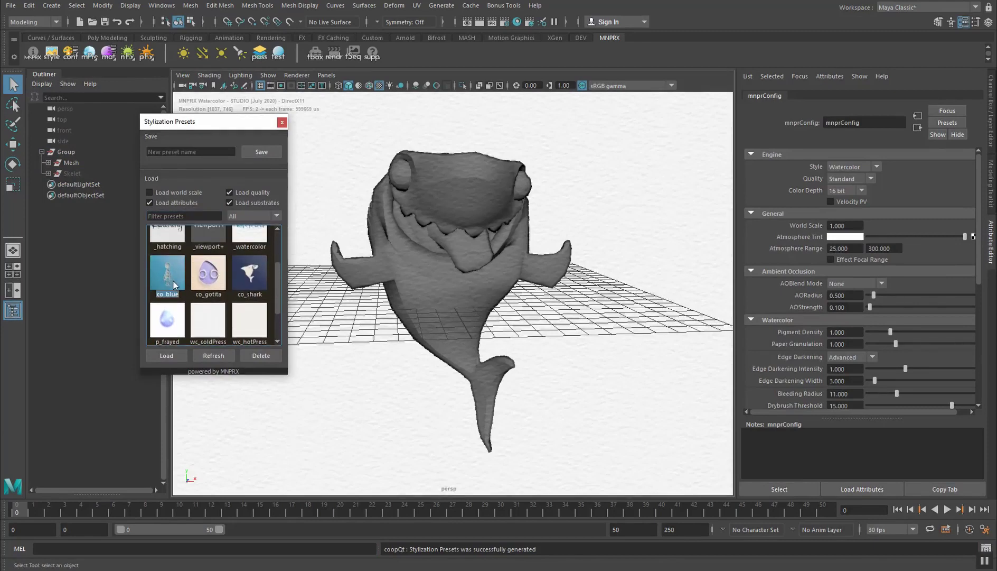
{"action": "left_click_drag", "start_coordinate": [218, 122], "coordinate": [223, 147]}
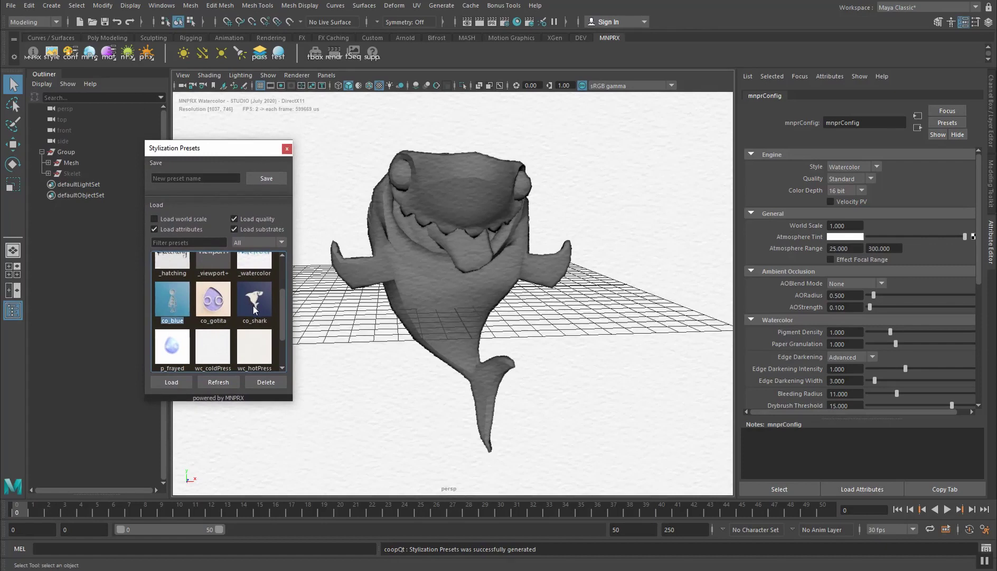
{"action": "double_click", "coordinate": [182, 295]}
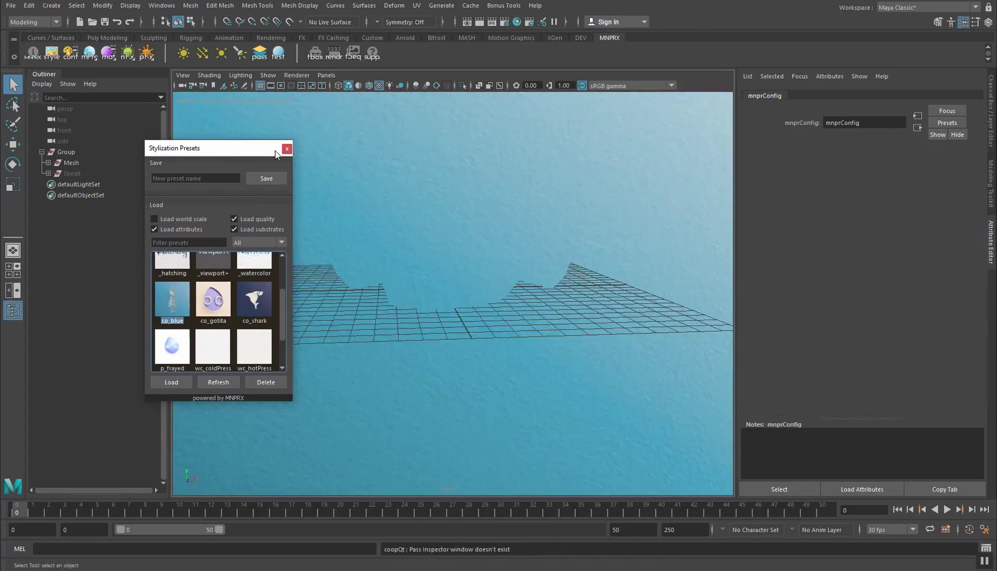
{"action": "left_click", "coordinate": [286, 149]}
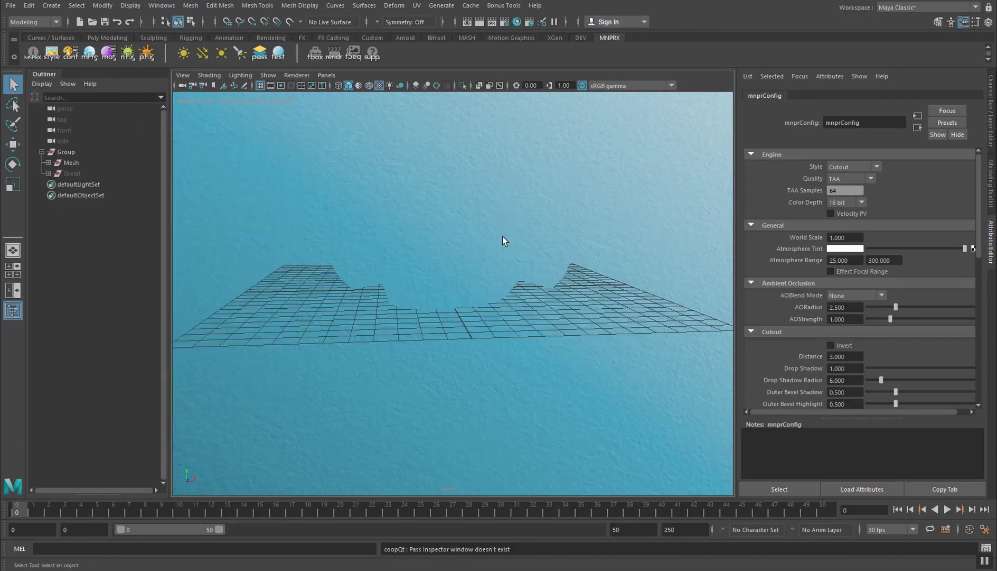
Step: Turn on Wireframe on Shaded in the viewport and check the shark's geometry from several angles
{"action": "mouse_move", "coordinate": [502, 237]}
{"action": "left_mouse_down", "text": "alt"}
{"action": "mouse_move", "coordinate": [418, 246]}
{"action": "mouse_move", "coordinate": [471, 249]}
{"action": "mouse_move", "coordinate": [415, 257]}
{"action": "mouse_move", "coordinate": [473, 250]}
{"action": "mouse_move", "coordinate": [219, 112]}
{"action": "left_mouse_up", "text": "alt"}
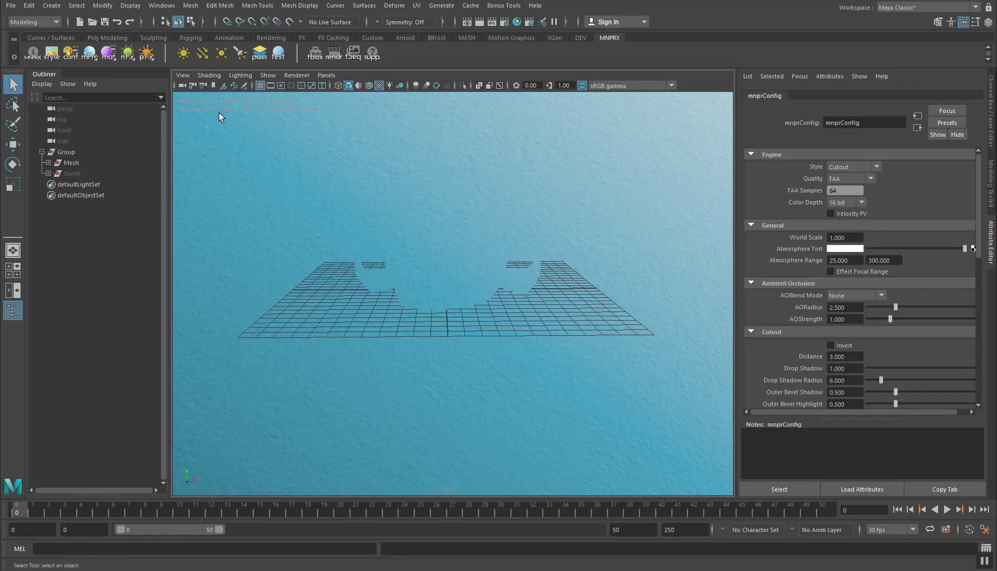
{"action": "left_click", "coordinate": [210, 75]}
{"action": "left_click", "coordinate": [234, 173]}
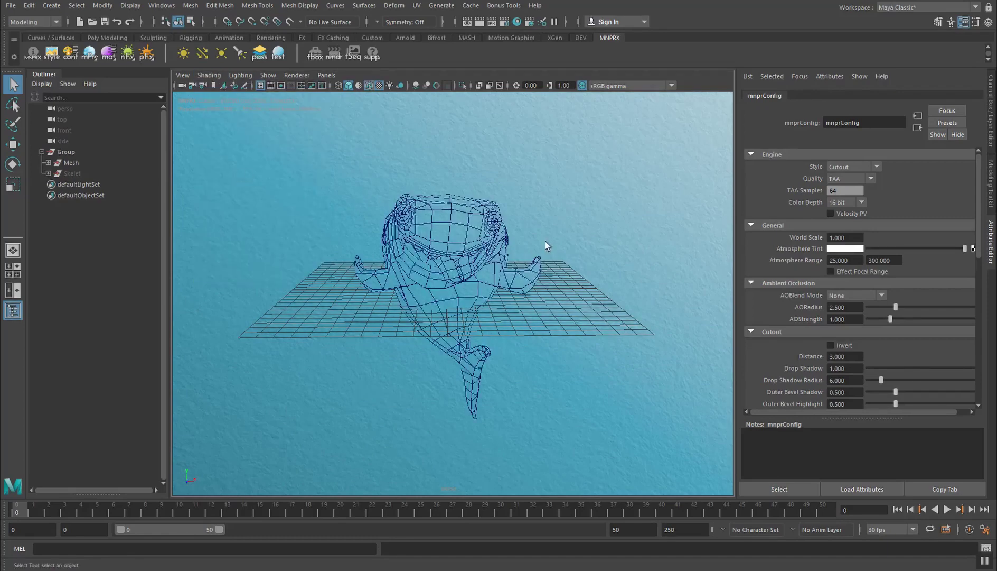
{"action": "left_click", "coordinate": [208, 76]}
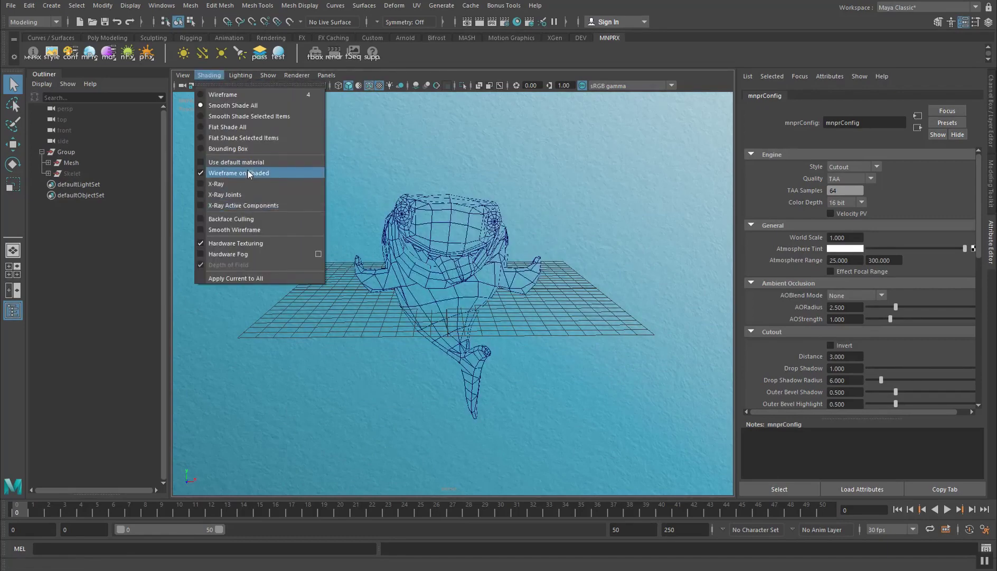
{"action": "left_click", "coordinate": [350, 223]}
{"action": "left_click_drag", "start_coordinate": [502, 293], "coordinate": [441, 300], "text": "alt"}
{"action": "scroll", "coordinate": [441, 300], "scroll_direction": "up", "scroll_amount": 5}
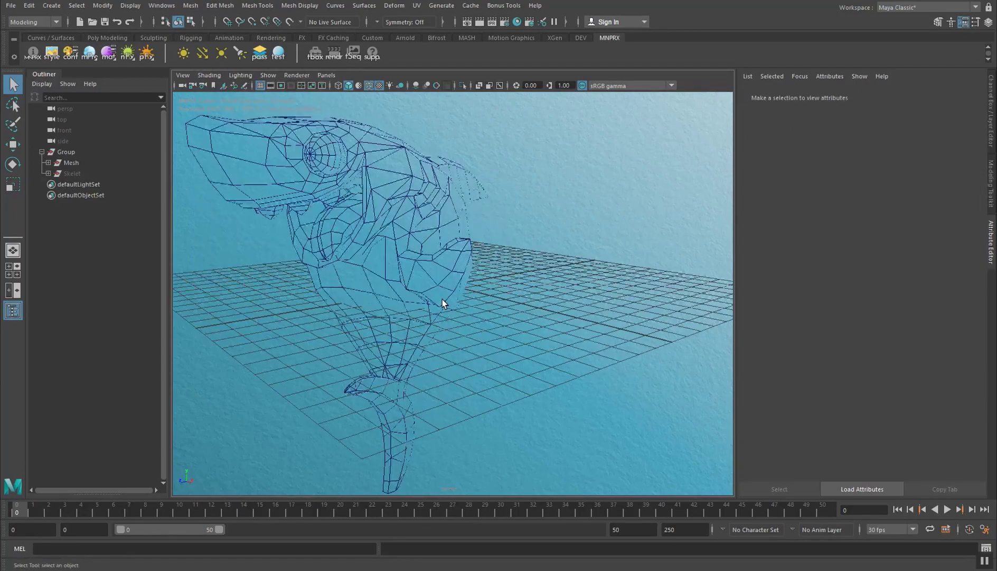
{"action": "middle_click_drag", "start_coordinate": [400, 269], "coordinate": [409, 270], "text": "alt"}
{"action": "left_click_drag", "start_coordinate": [410, 270], "coordinate": [452, 202], "text": "alt"}
Step: Select the shark mesh, assign it the _cutout material preset, and close the Material Presets window
{"action": "left_click", "coordinate": [452, 203]}
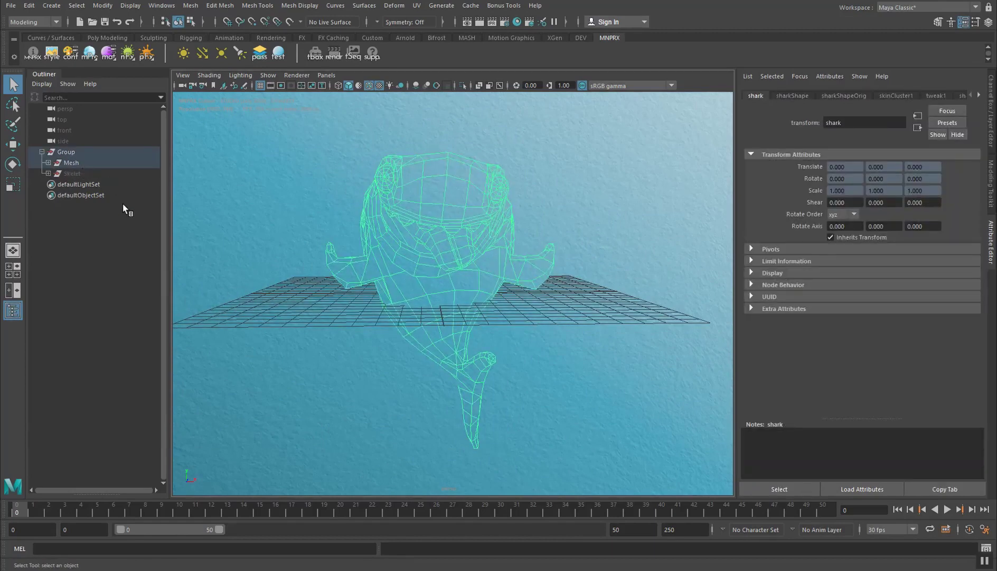
{"action": "key", "text": "f"}
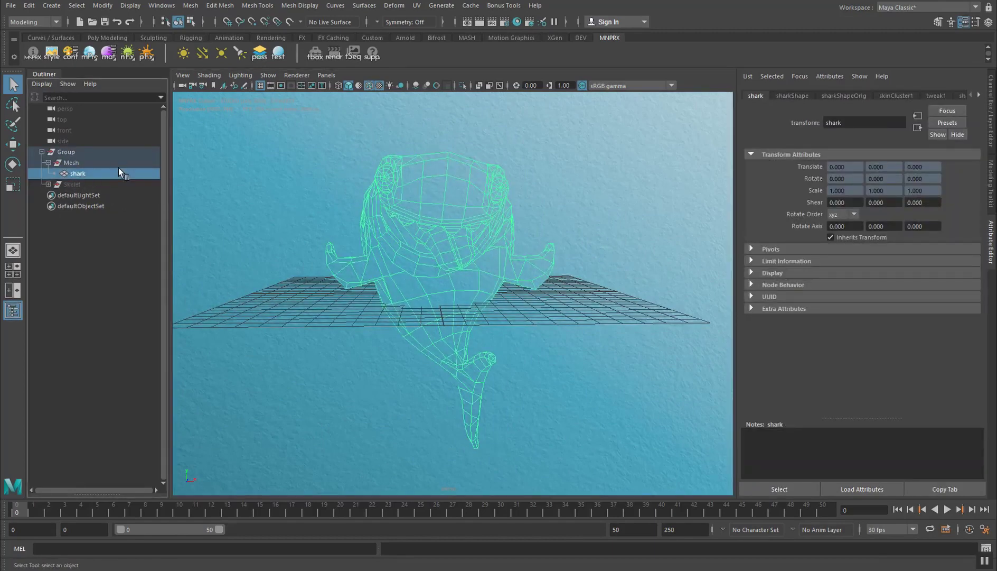
{"action": "left_click_drag", "start_coordinate": [346, 229], "coordinate": [506, 244], "text": "alt"}
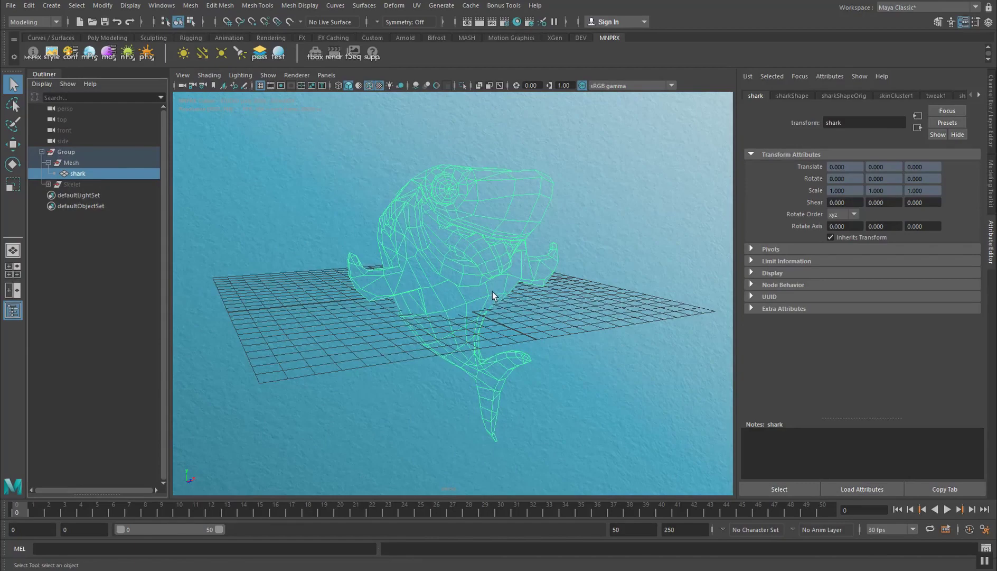
{"action": "left_click_drag", "start_coordinate": [492, 291], "coordinate": [441, 249], "text": "alt"}
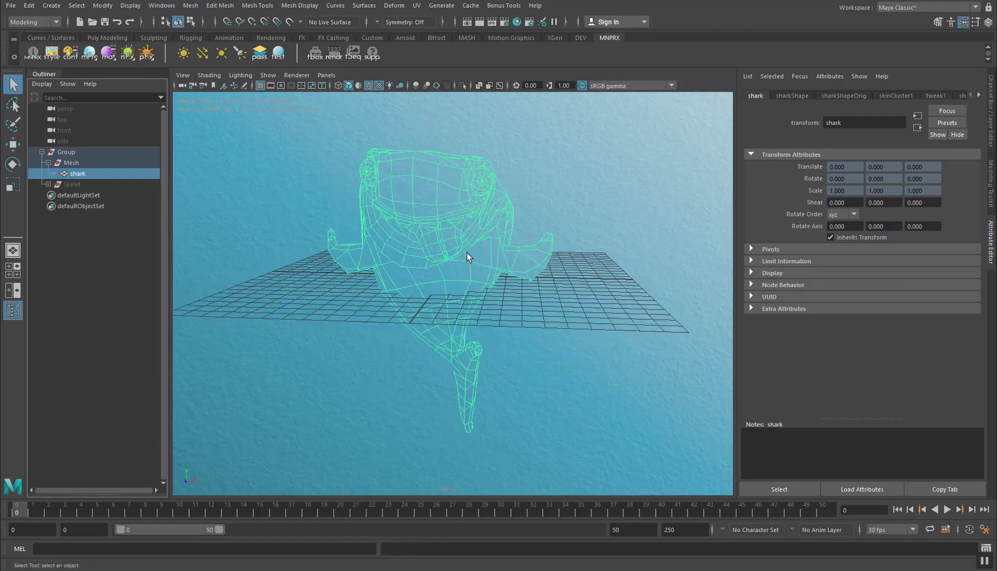
{"action": "left_click_drag", "start_coordinate": [468, 253], "coordinate": [429, 231], "text": "alt"}
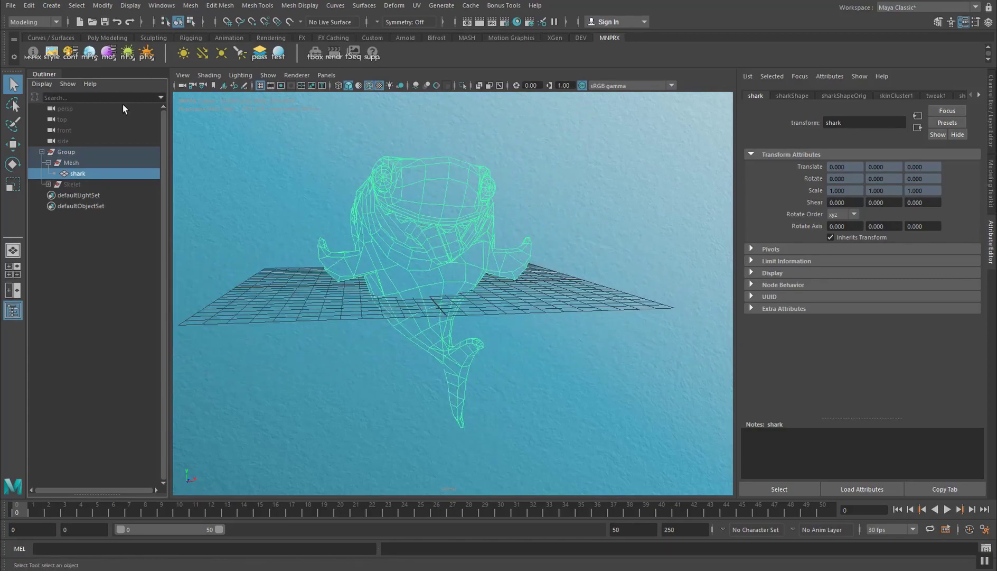
{"action": "left_click", "coordinate": [89, 49]}
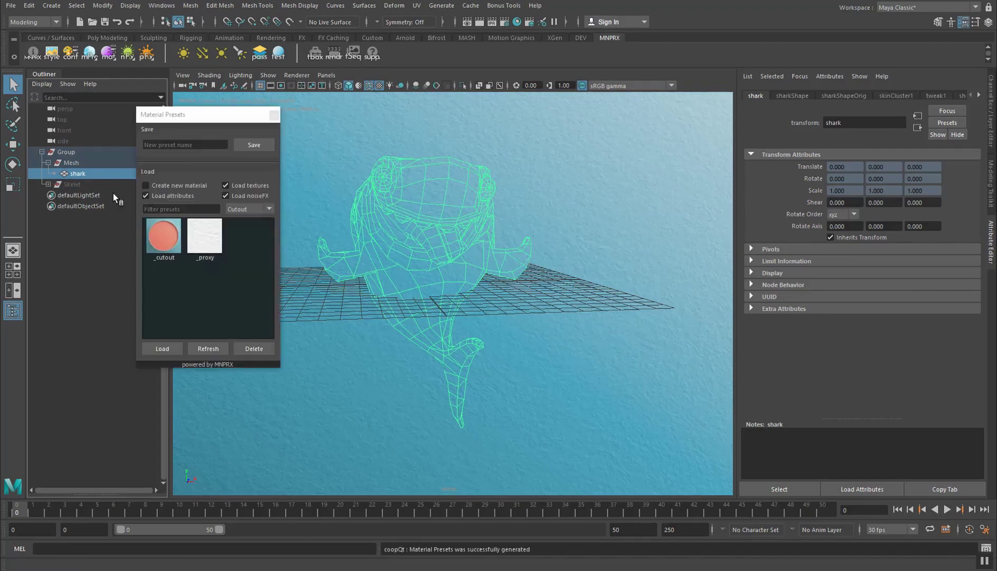
{"action": "double_click", "coordinate": [169, 242]}
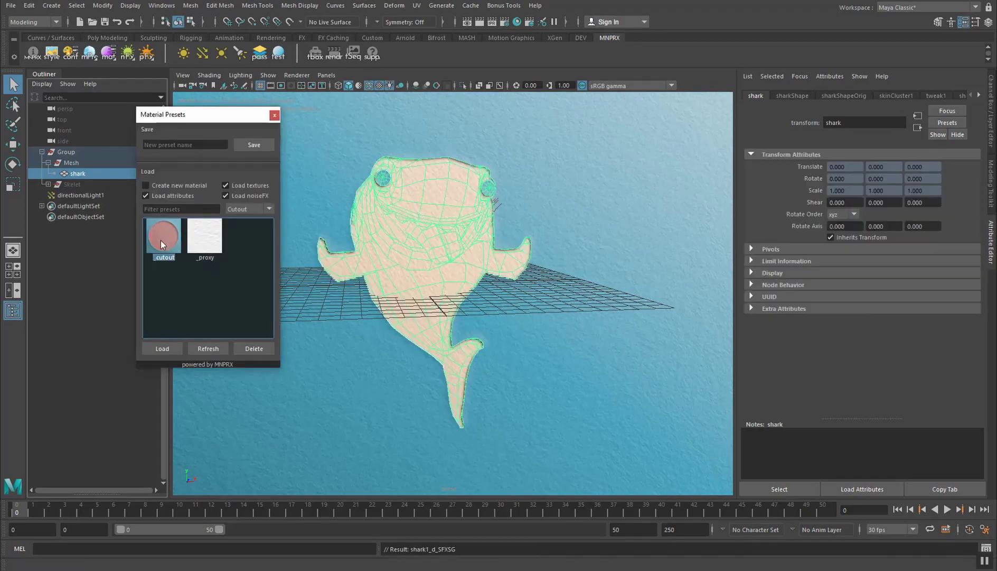
{"action": "left_click", "coordinate": [274, 115]}
Step: Deselect the shark and examine the cutout material around its eyes and gills from the side
{"action": "left_click_drag", "start_coordinate": [390, 236], "coordinate": [376, 276], "text": "alt"}
{"action": "left_click", "coordinate": [494, 256]}
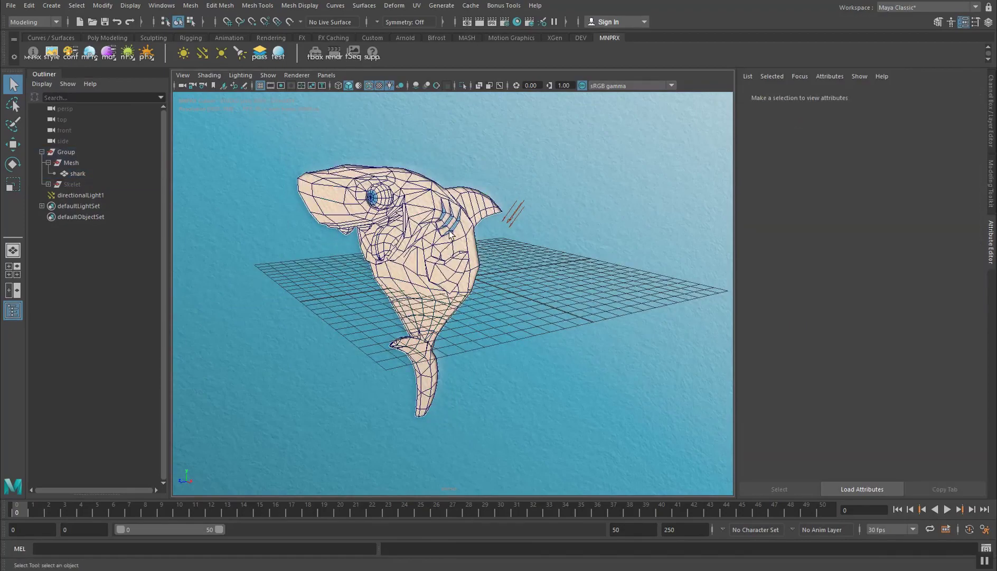
{"action": "left_click_drag", "start_coordinate": [451, 234], "coordinate": [404, 211], "text": "alt"}
{"action": "scroll", "coordinate": [404, 201], "scroll_direction": "up", "scroll_amount": 5}
{"action": "middle_click_drag", "start_coordinate": [402, 174], "coordinate": [446, 270], "text": "alt"}
{"action": "left_click_drag", "start_coordinate": [446, 270], "coordinate": [563, 270], "text": "alt"}
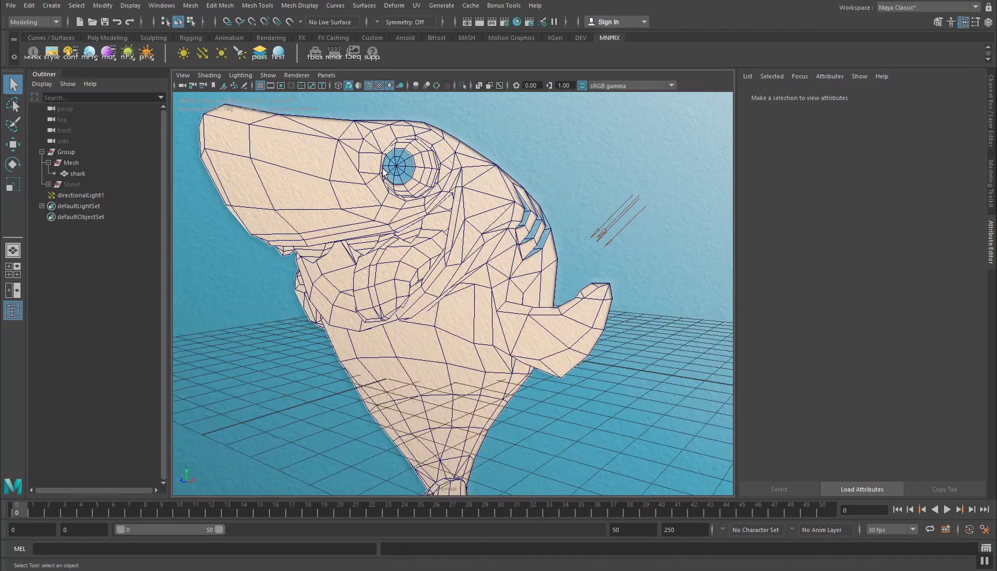
Step: Select the shark mesh and open its MNPRX material attributes
{"action": "scroll", "coordinate": [340, 243], "scroll_direction": "down", "scroll_amount": 5}
{"action": "left_click_drag", "start_coordinate": [340, 243], "coordinate": [438, 243], "text": "alt"}
{"action": "left_click", "coordinate": [409, 259]}
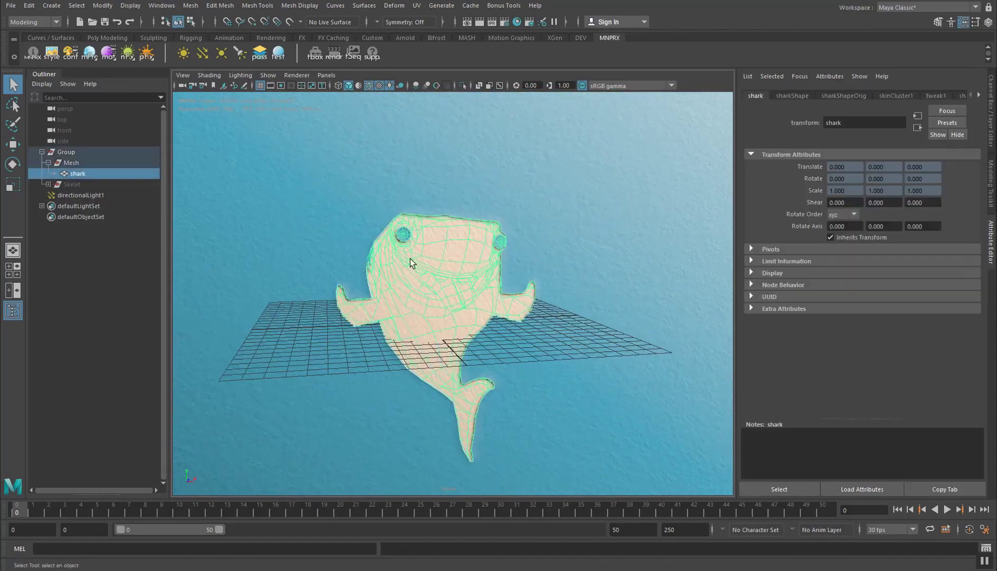
{"action": "middle_click_drag", "start_coordinate": [439, 301], "coordinate": [435, 284], "text": "alt"}
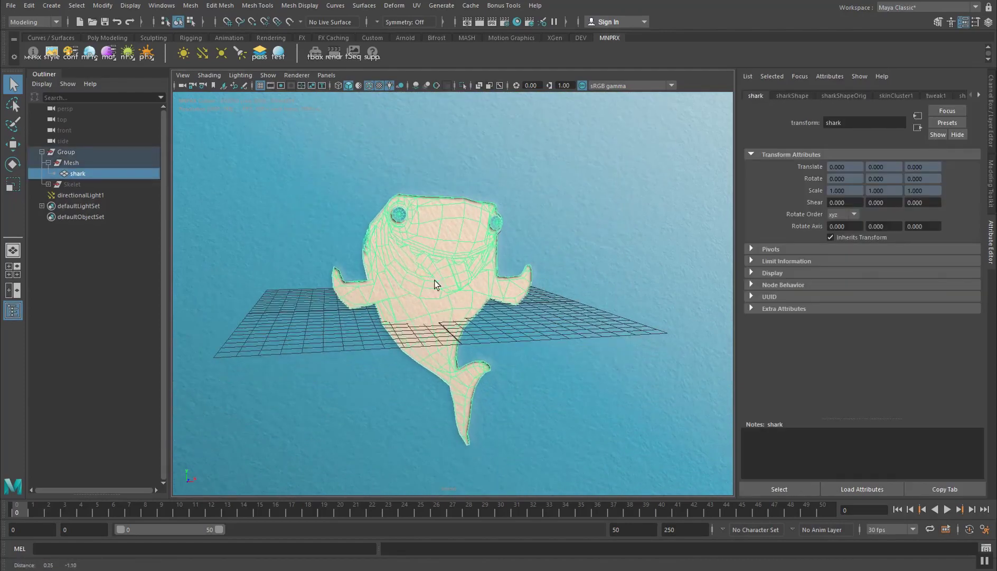
{"action": "left_click", "coordinate": [112, 56]}
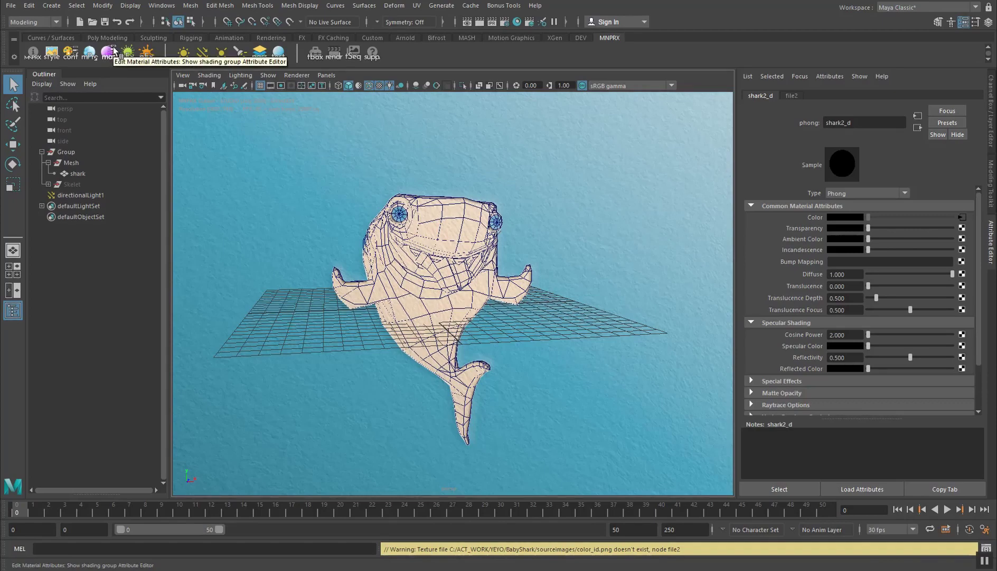
Step: Open the Hypershade, place it clear of the shark's head, and show the selected shark's material attributes again
{"action": "left_click_drag", "start_coordinate": [350, 232], "coordinate": [392, 233], "text": "alt"}
{"action": "left_click", "coordinate": [392, 232]}
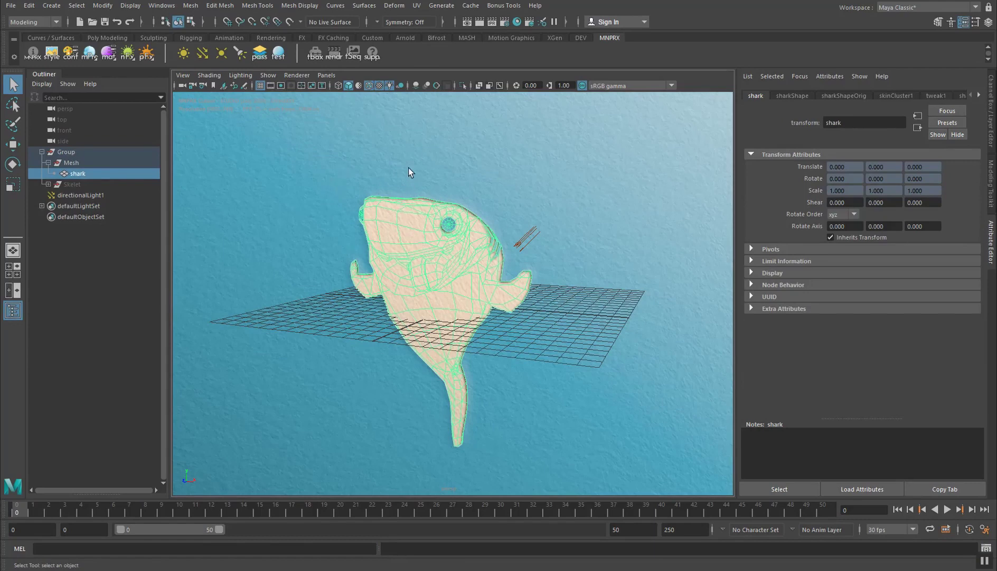
{"action": "left_click", "coordinate": [519, 21]}
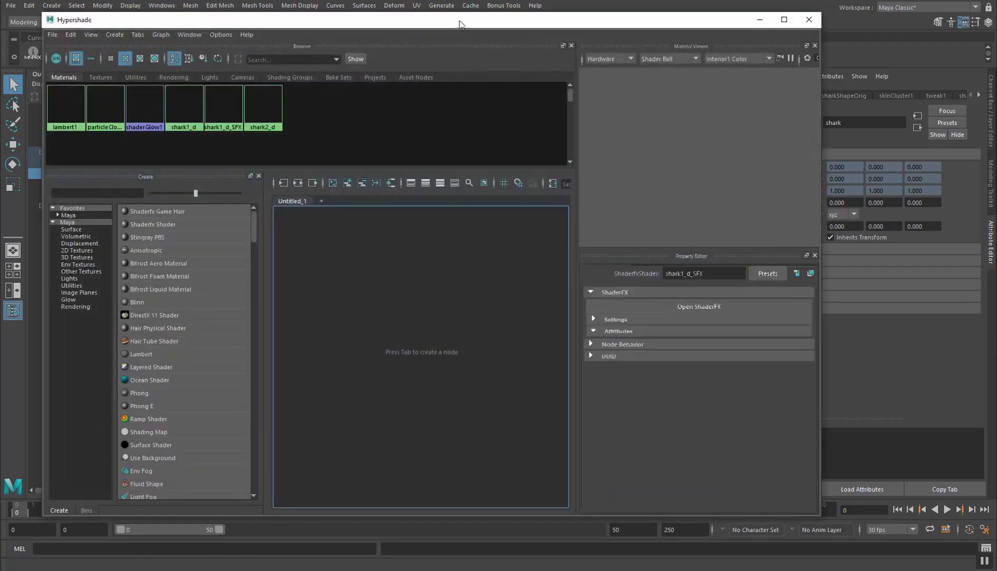
{"action": "left_click_drag", "start_coordinate": [449, 20], "coordinate": [570, 290]}
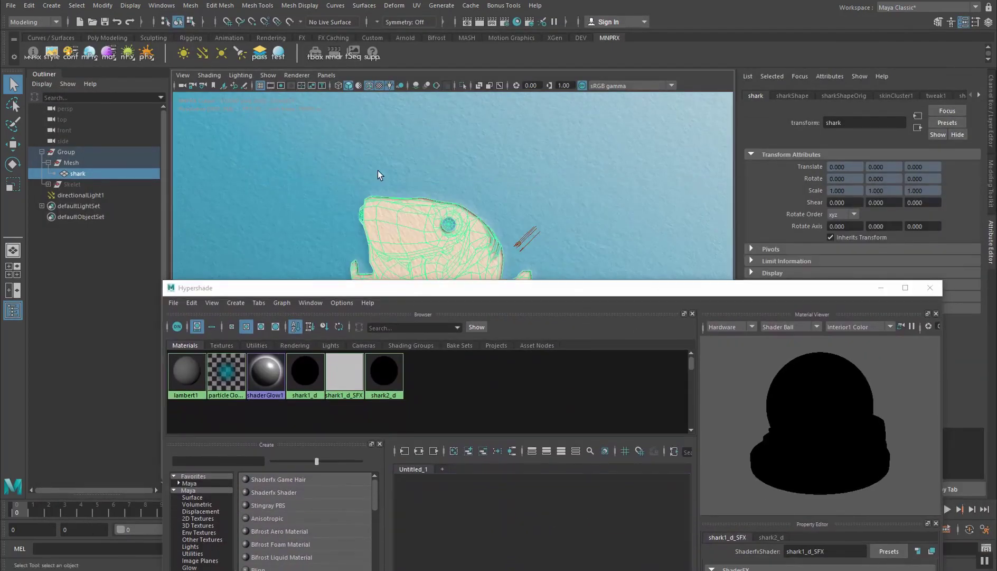
{"action": "left_click", "coordinate": [258, 138]}
{"action": "key", "text": "ctrl+z"}
{"action": "left_click", "coordinate": [109, 55]}
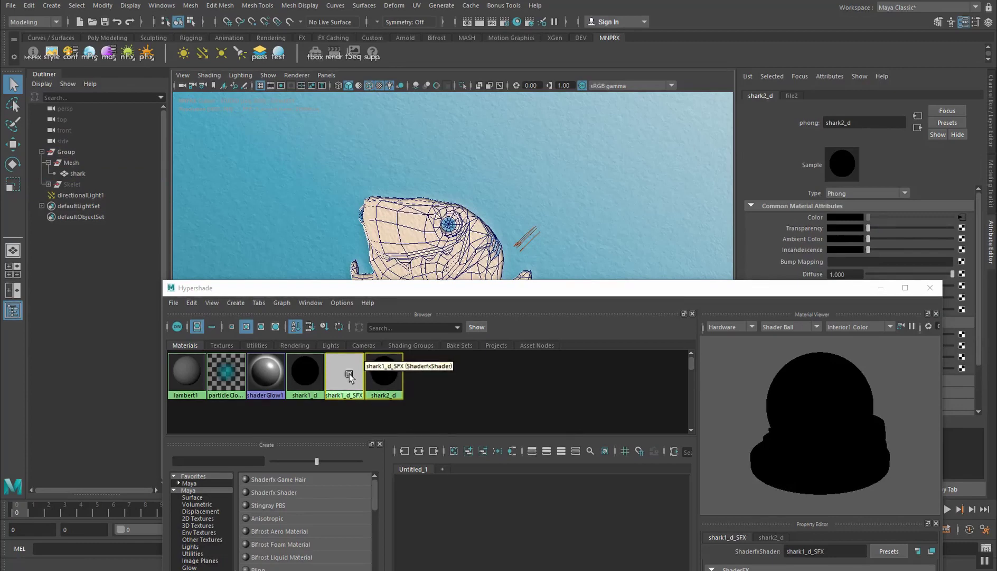
Step: Select the faces that use the shark2_d material and assign shark1_d_SFX to them, then move the Hypershade aside and deselect
{"action": "left_click", "coordinate": [441, 374]}
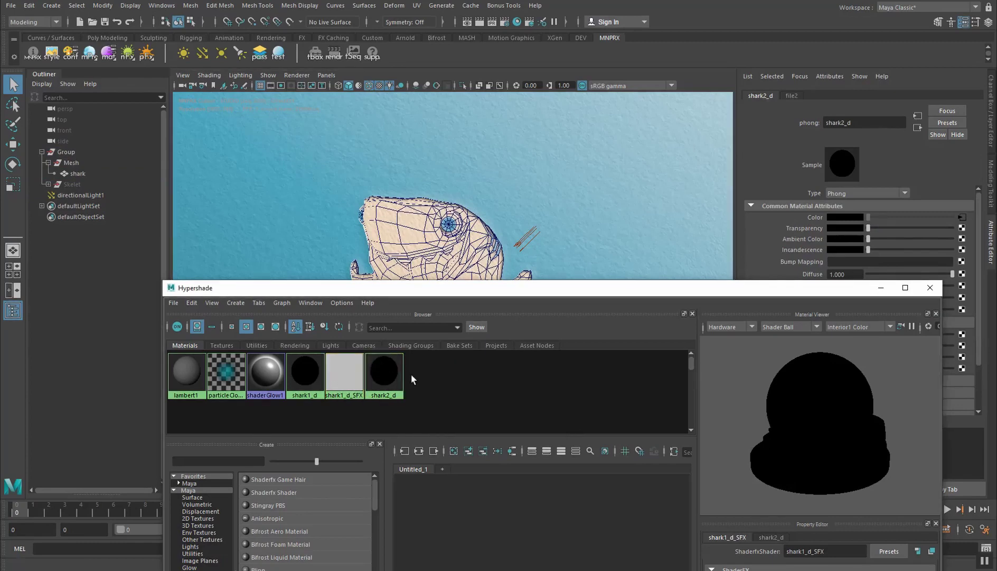
{"action": "left_click", "coordinate": [378, 375]}
{"action": "right_click", "coordinate": [383, 375]}
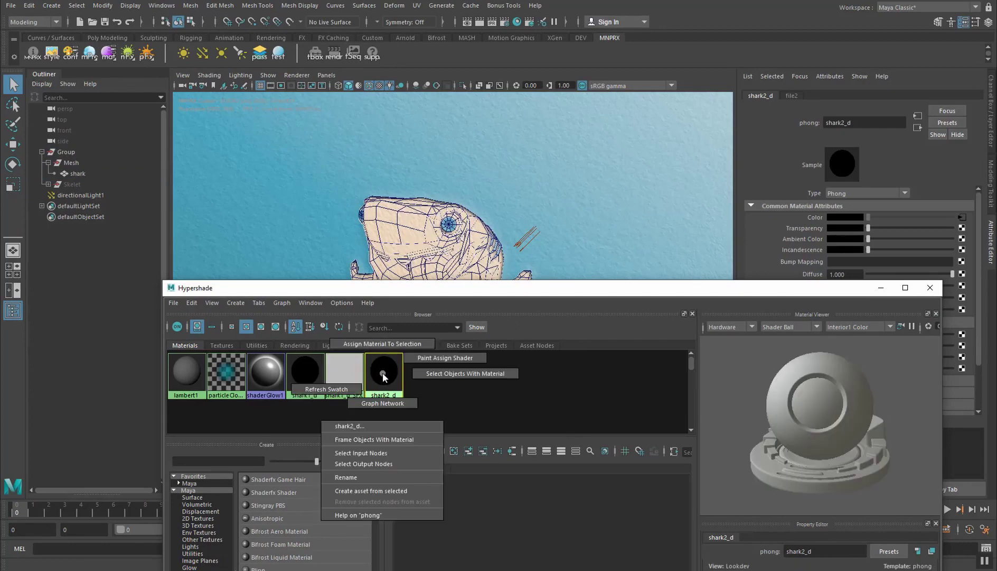
{"action": "left_click", "coordinate": [429, 373]}
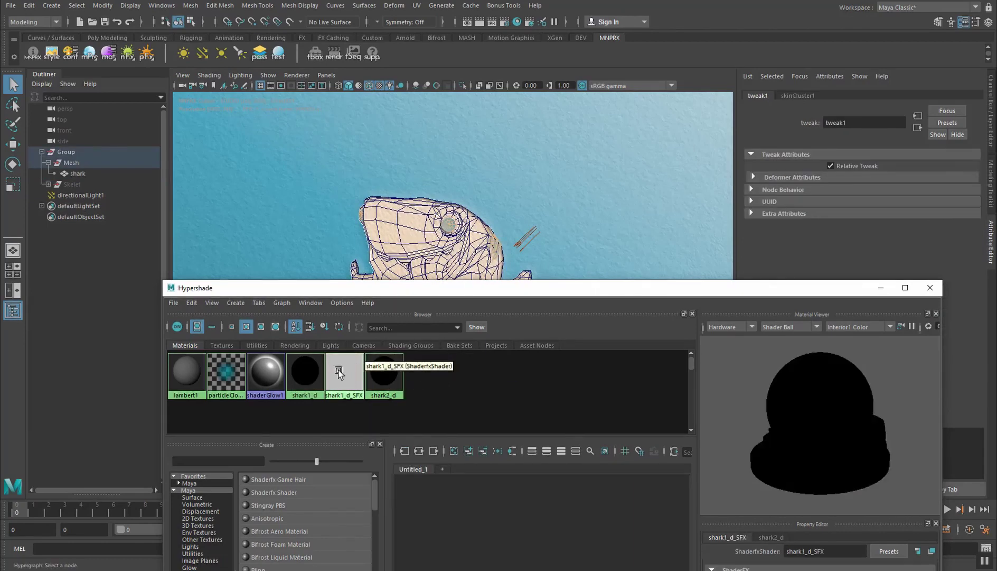
{"action": "right_click_drag", "start_coordinate": [338, 369], "coordinate": [339, 337]}
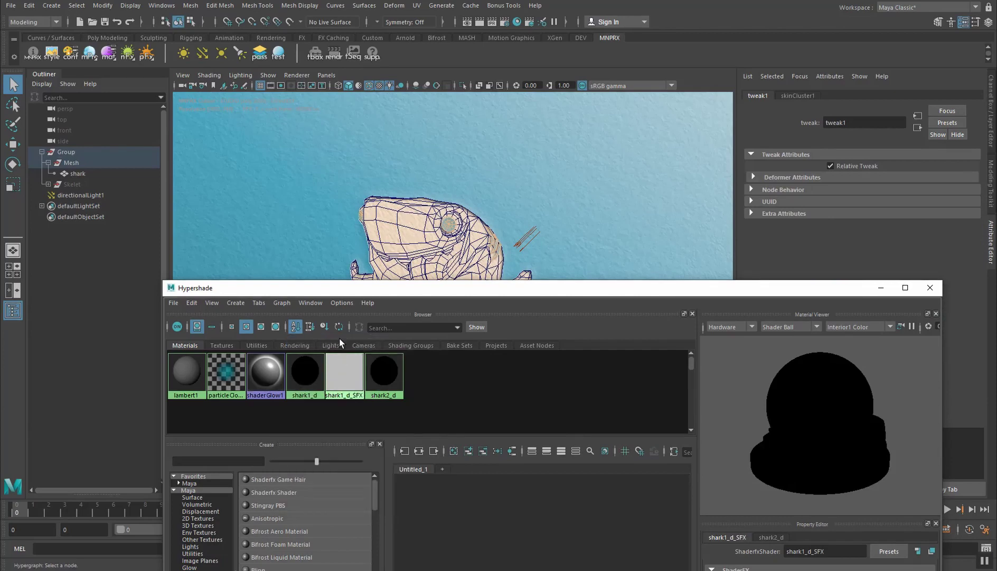
{"action": "left_click", "coordinate": [352, 372]}
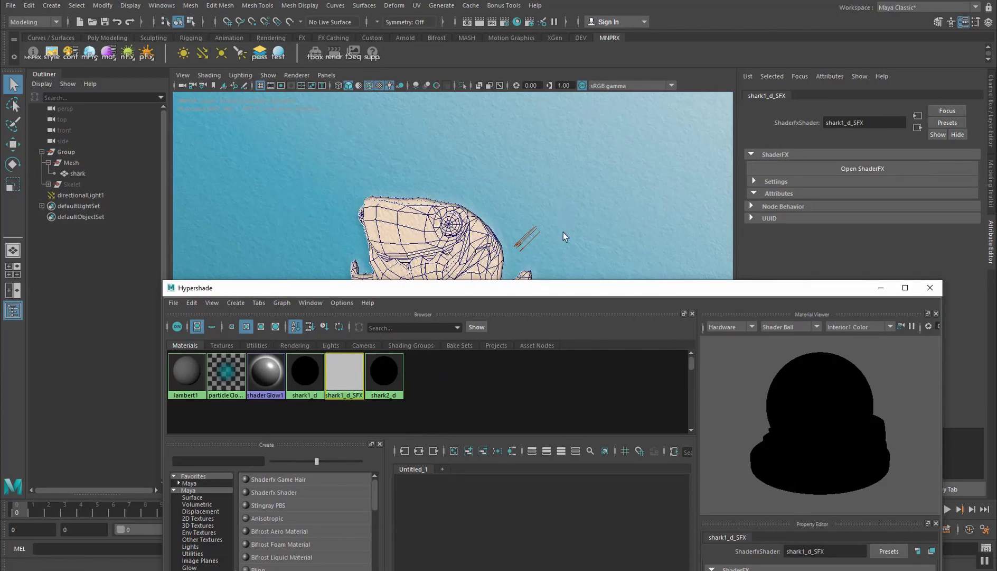
{"action": "left_click_drag", "start_coordinate": [817, 290], "coordinate": [776, 242]}
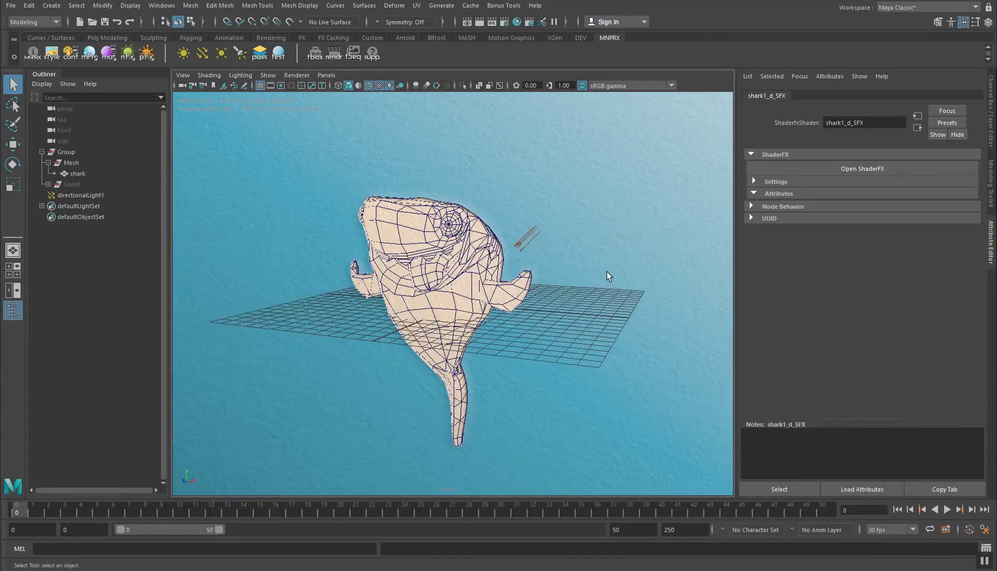
{"action": "left_click", "coordinate": [607, 275]}
Step: Show the shark's shark1_d_SFX material attributes and minimize the Hypershade window
{"action": "left_click", "coordinate": [424, 242]}
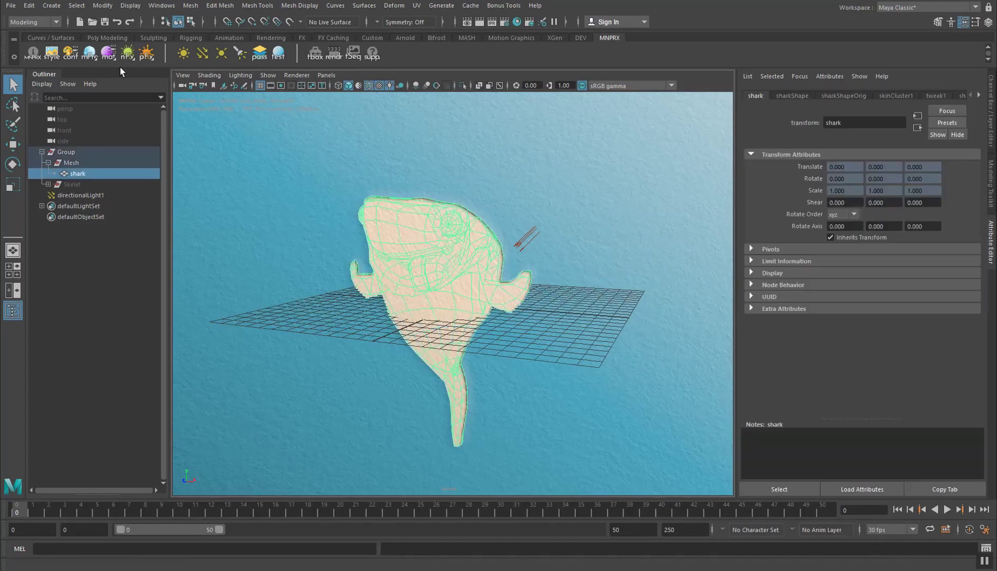
{"action": "left_click", "coordinate": [108, 53]}
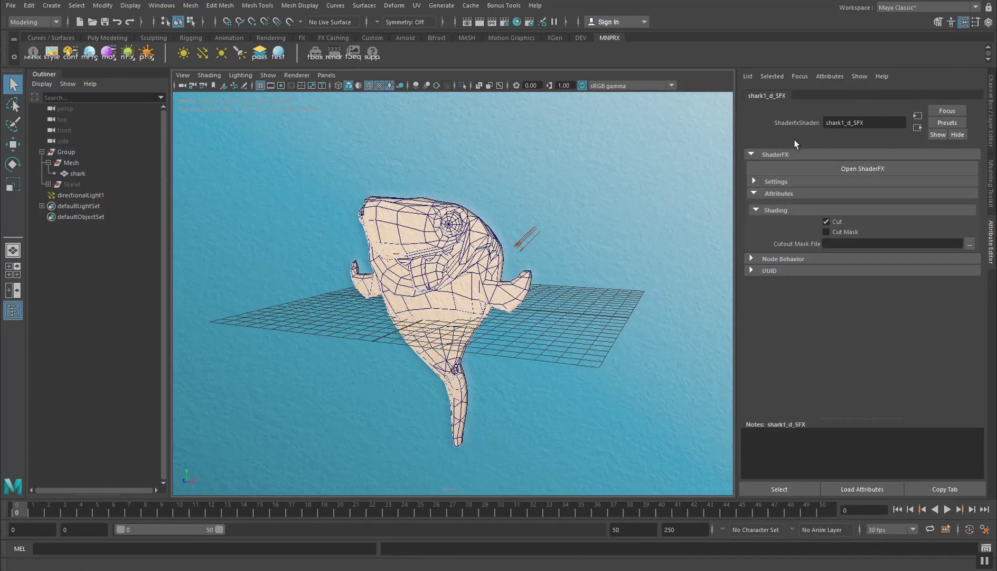
{"action": "left_click", "coordinate": [516, 204]}
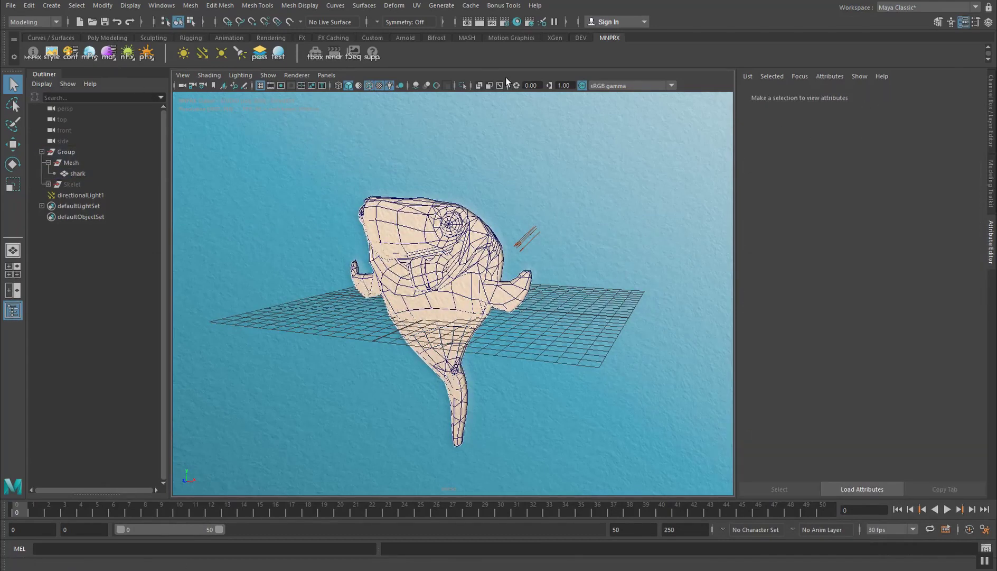
{"action": "left_click", "coordinate": [514, 23]}
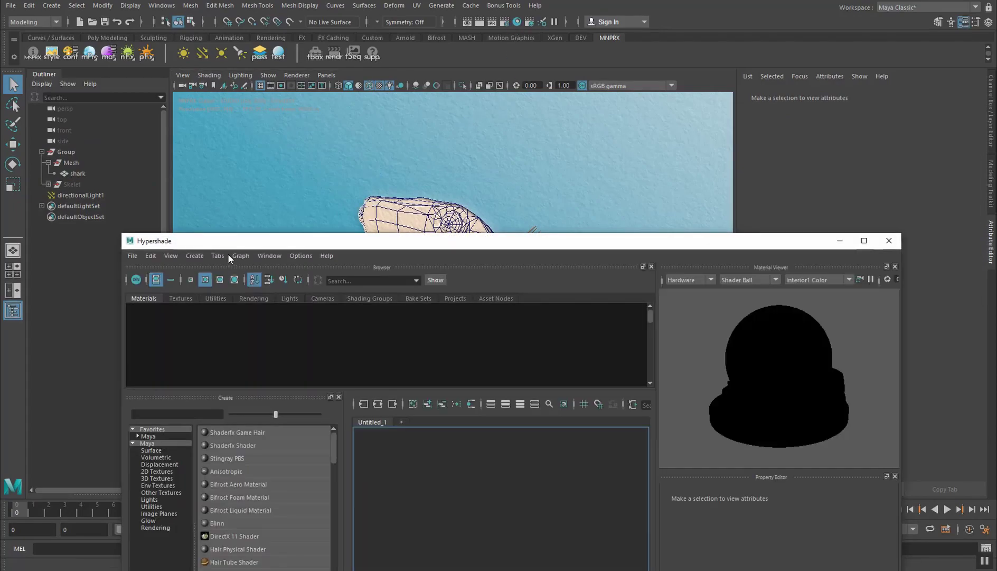
{"action": "left_click_drag", "start_coordinate": [251, 242], "coordinate": [215, 197]}
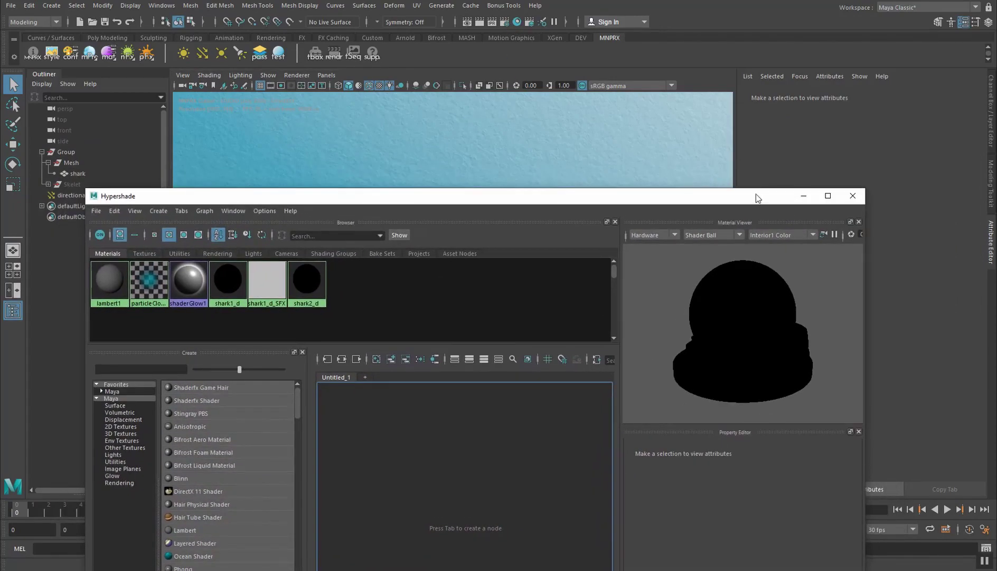
{"action": "left_click", "coordinate": [803, 195]}
{"action": "left_click", "coordinate": [474, 204]}
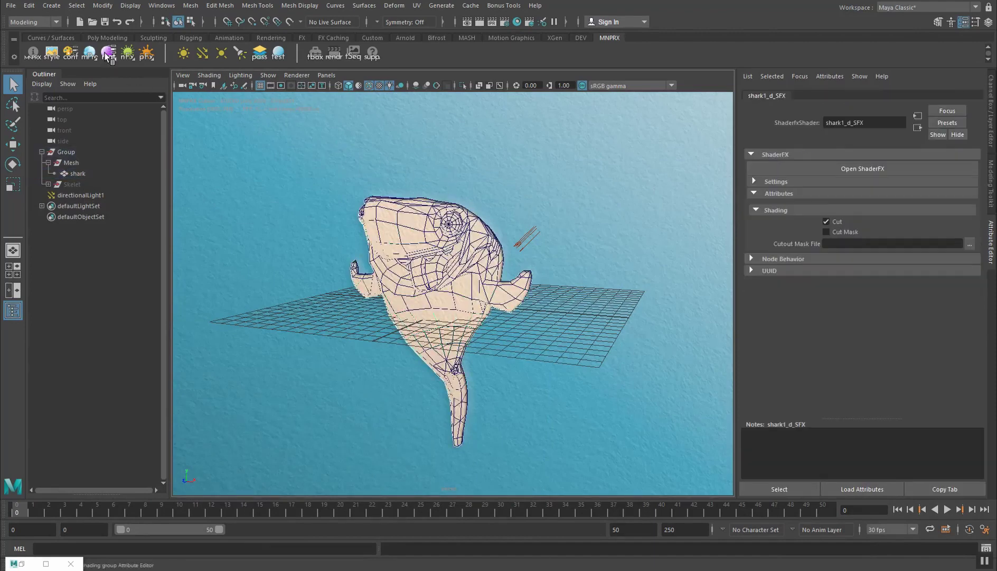
Step: Toggle the Cut option of shark1_d_SFX off, on and off again to compare the shark's shading
{"action": "left_click", "coordinate": [827, 221]}
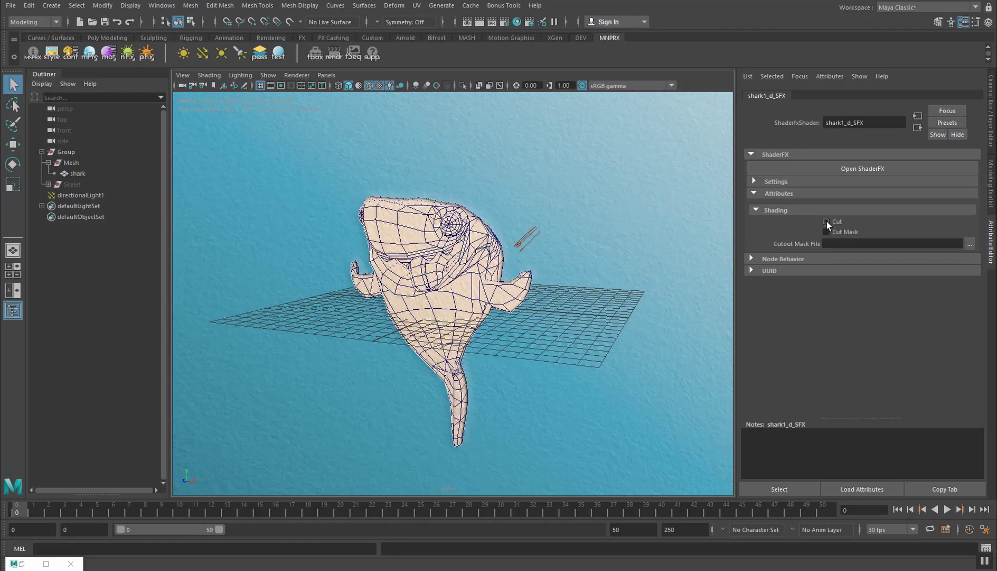
{"action": "left_click", "coordinate": [827, 222]}
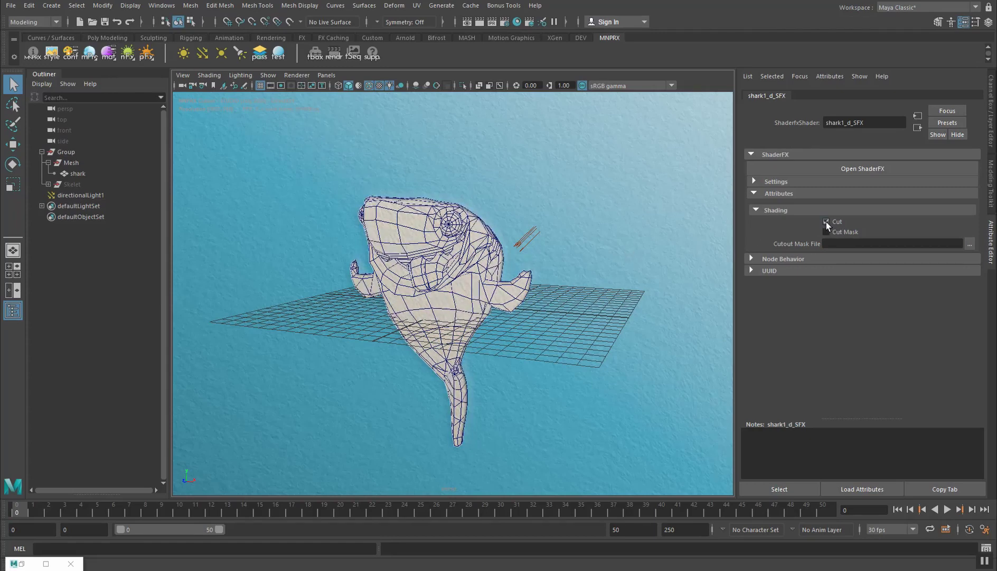
{"action": "left_click", "coordinate": [827, 221]}
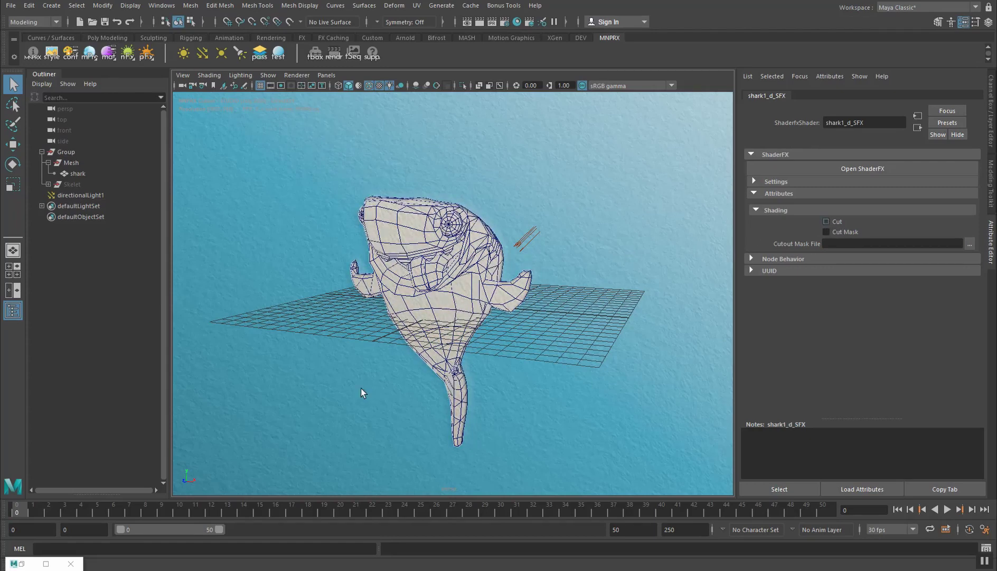
Step: Turn on Cut for shark1_d_SFX from the restored Hypershade and close the Hypershade window
{"action": "left_click", "coordinate": [24, 565]}
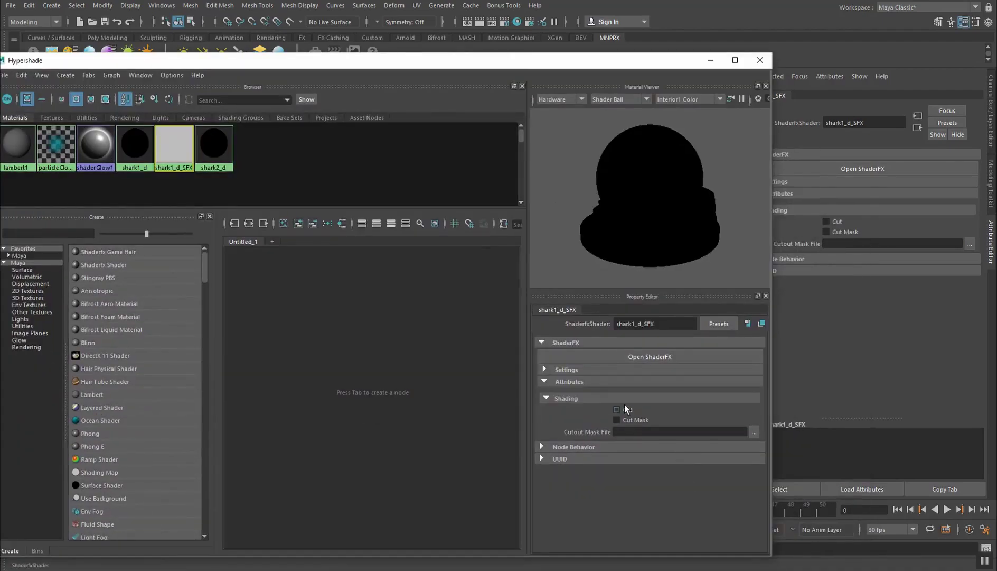
{"action": "left_click", "coordinate": [625, 408]}
{"action": "left_click_drag", "start_coordinate": [457, 62], "coordinate": [791, 197]}
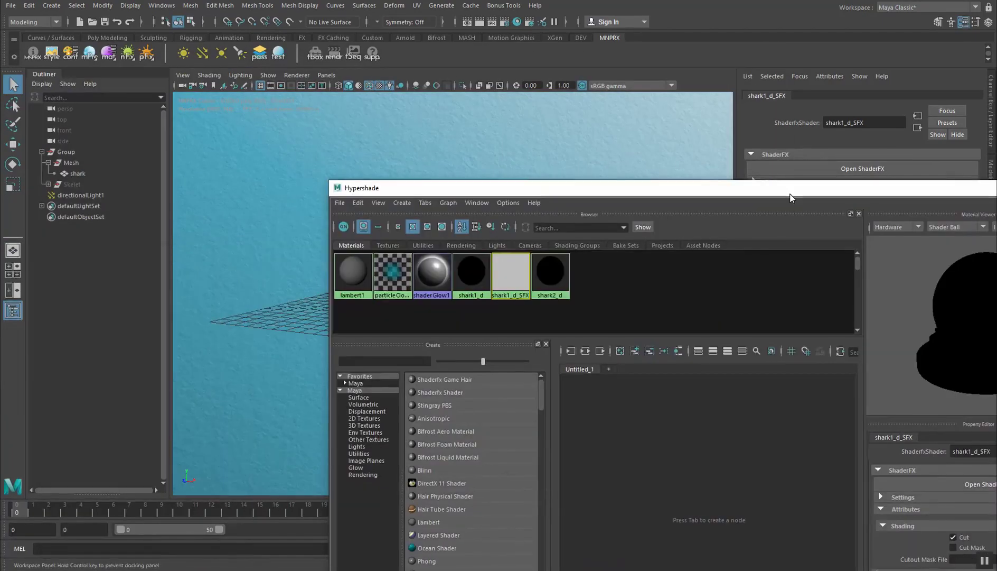
{"action": "left_click_drag", "start_coordinate": [557, 188], "coordinate": [286, 290]}
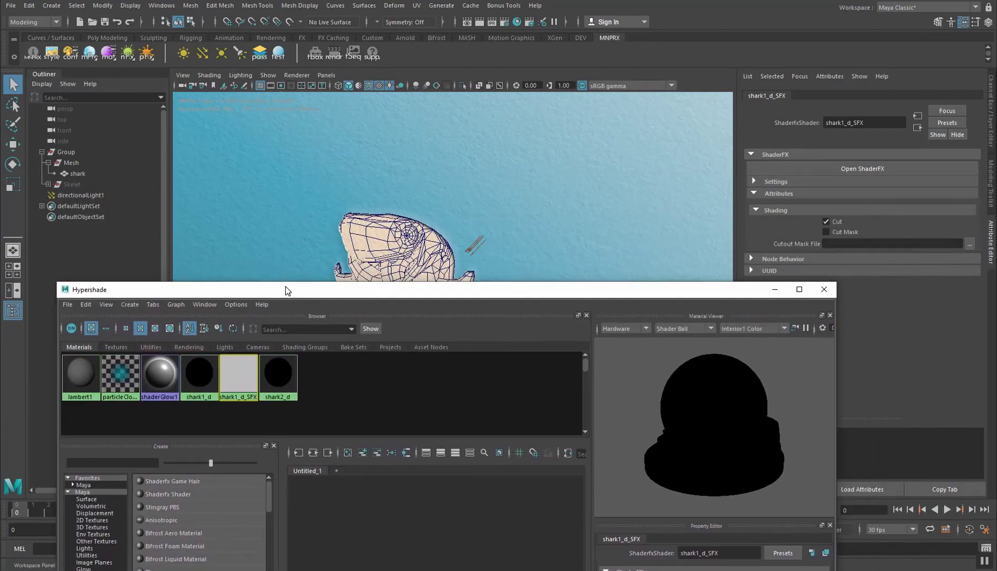
{"action": "left_click_drag", "start_coordinate": [729, 290], "coordinate": [678, 154]}
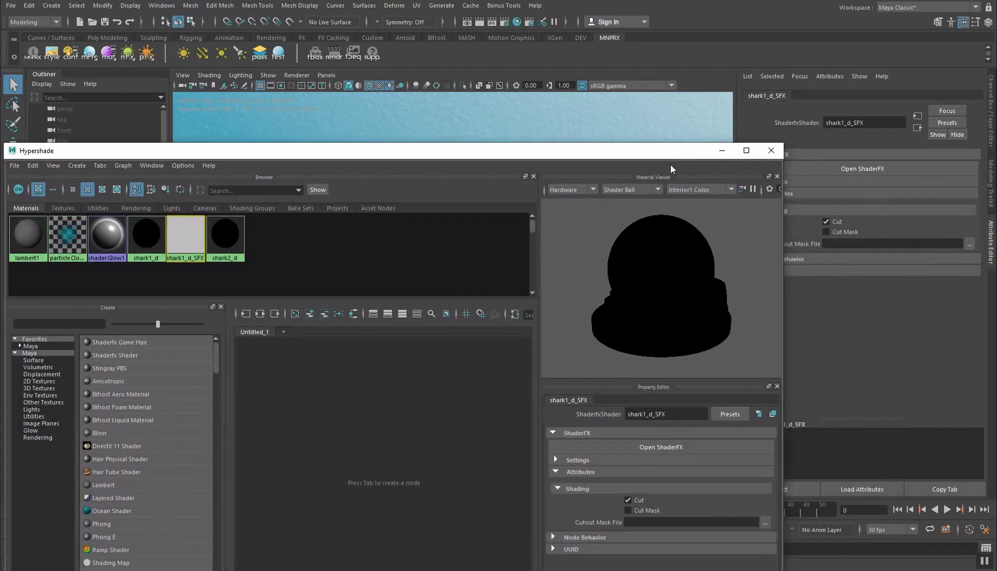
{"action": "left_click", "coordinate": [771, 150]}
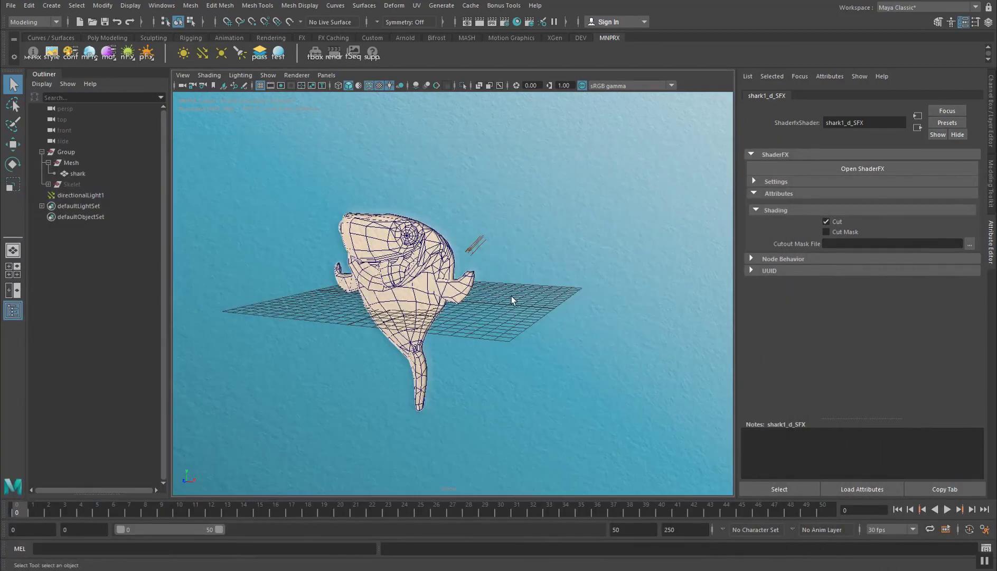
Step: Open the MNPRX Toolbox, examine its Bulk Attribute window for the shark material, and close both windows
{"action": "left_click", "coordinate": [313, 48]}
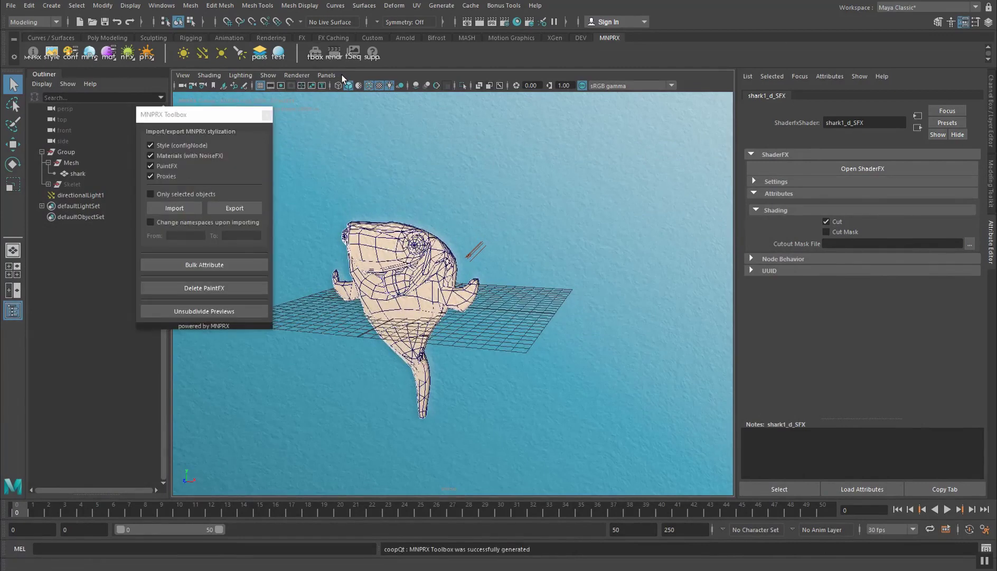
{"action": "left_click", "coordinate": [198, 266]}
{"action": "left_click_drag", "start_coordinate": [233, 120], "coordinate": [522, 110]}
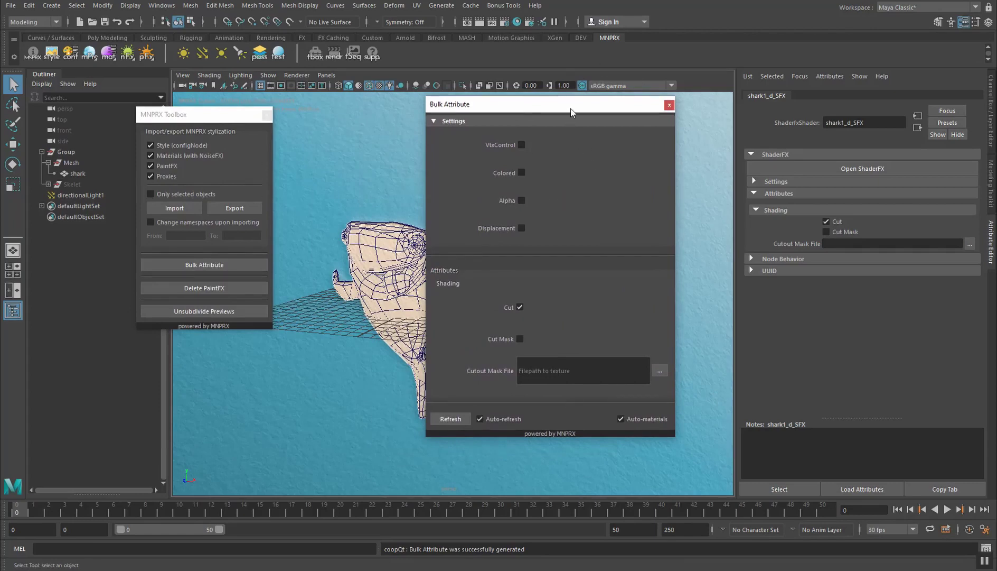
{"action": "left_click_drag", "start_coordinate": [570, 111], "coordinate": [655, 129]}
{"action": "left_click_drag", "start_coordinate": [190, 119], "coordinate": [156, 163]}
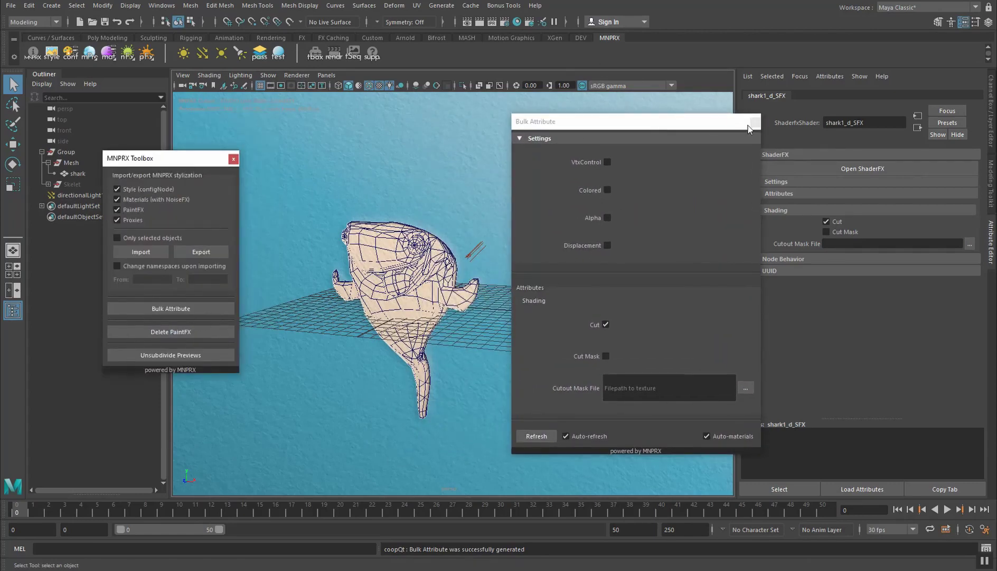
{"action": "left_click_drag", "start_coordinate": [704, 125], "coordinate": [592, 127]}
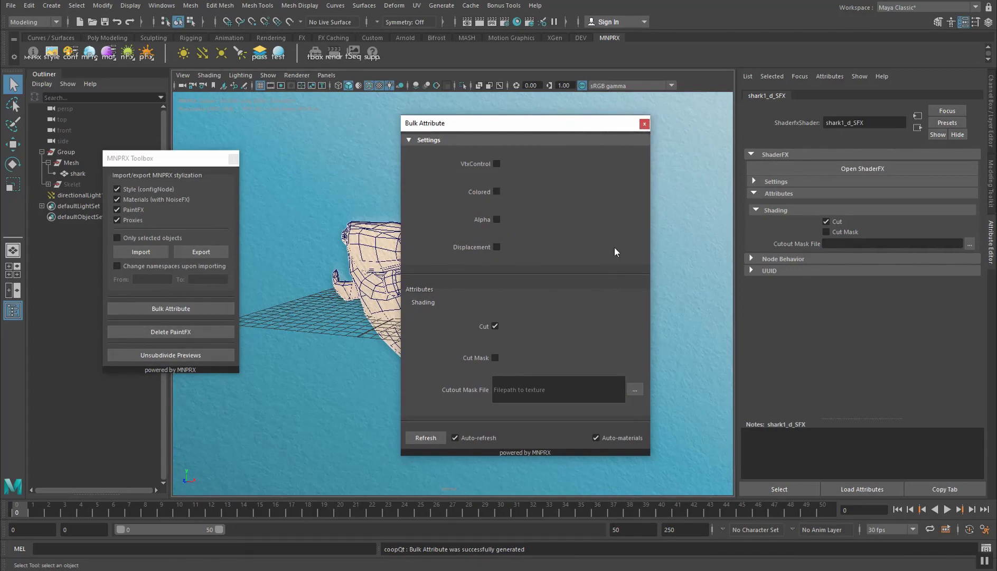
{"action": "left_click", "coordinate": [644, 125]}
{"action": "left_click", "coordinate": [233, 158]}
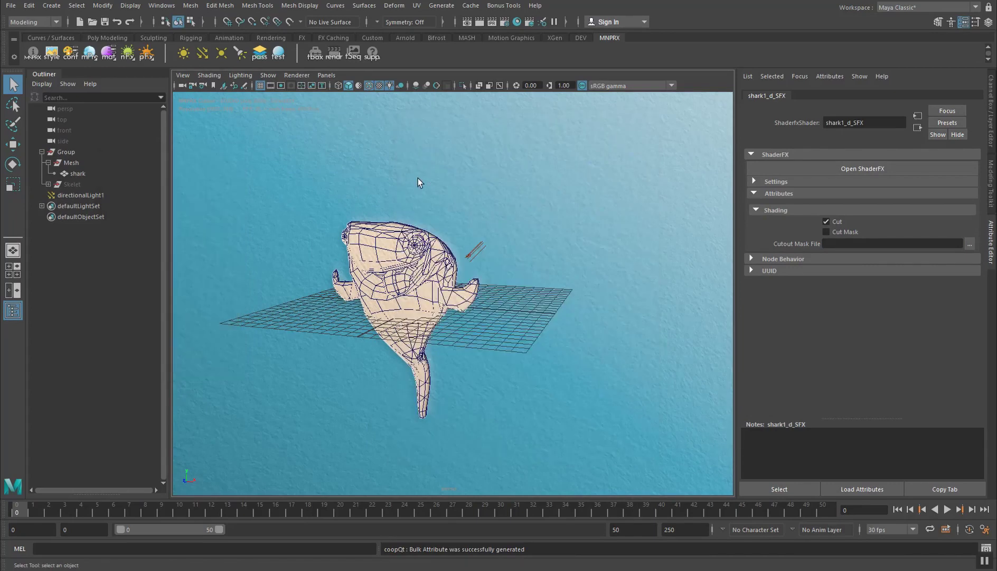
Step: Deselect everything, turn off Wireframe on Shaded in the viewport, and check the plain cutout from the front
{"action": "left_click", "coordinate": [418, 179]}
{"action": "scroll", "coordinate": [451, 276], "scroll_direction": "up", "scroll_amount": 3}
{"action": "left_click_drag", "start_coordinate": [451, 276], "coordinate": [530, 310], "text": "alt"}
{"action": "left_click_drag", "start_coordinate": [492, 337], "coordinate": [428, 312], "text": "alt"}
{"action": "left_click", "coordinate": [204, 74]}
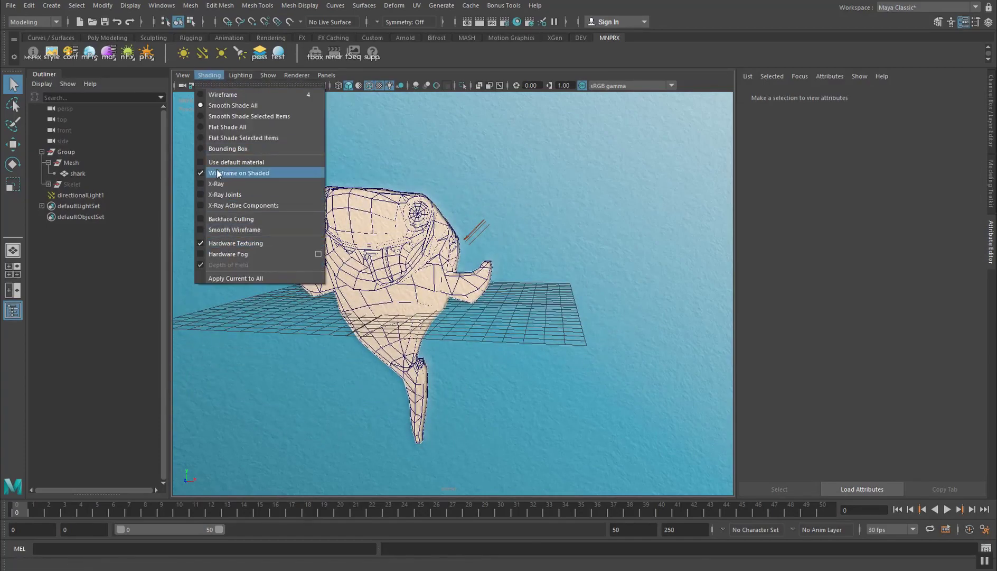
{"action": "left_click", "coordinate": [239, 173]}
{"action": "mouse_move", "coordinate": [434, 237]}
{"action": "left_mouse_down", "text": "alt"}
{"action": "mouse_move", "coordinate": [328, 220]}
{"action": "mouse_move", "coordinate": [346, 197]}
{"action": "left_mouse_up", "text": "alt"}
Step: Set the Quality of the MNPR configuration node to Standard and check the shark's cutout edges from several angles
{"action": "left_click", "coordinate": [70, 53]}
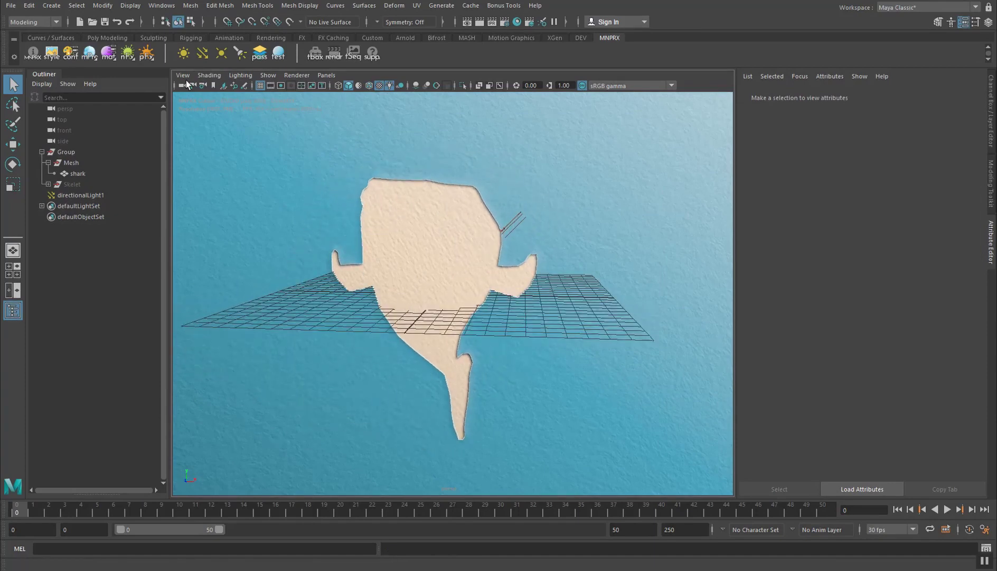
{"action": "left_click", "coordinate": [871, 179]}
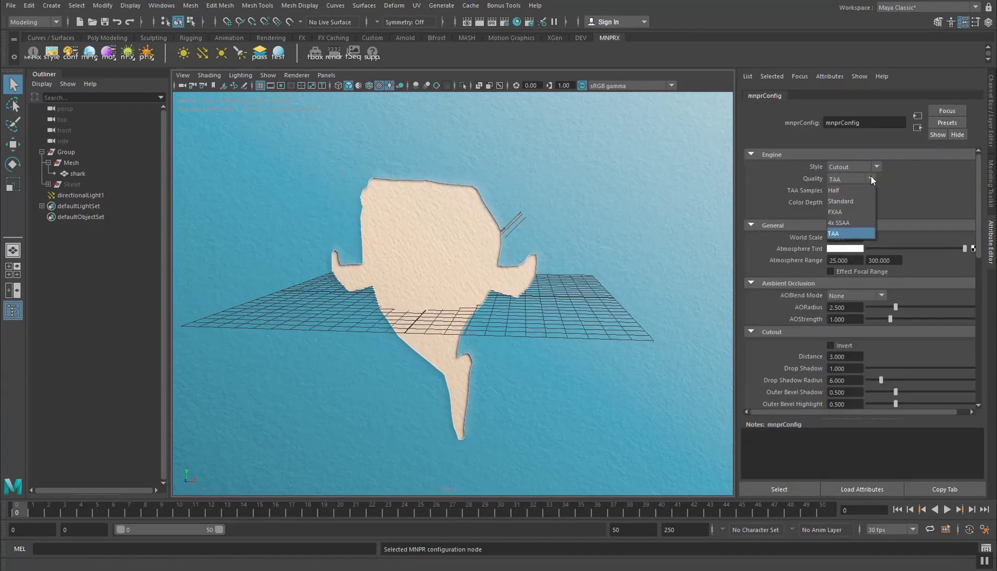
{"action": "left_click", "coordinate": [853, 203]}
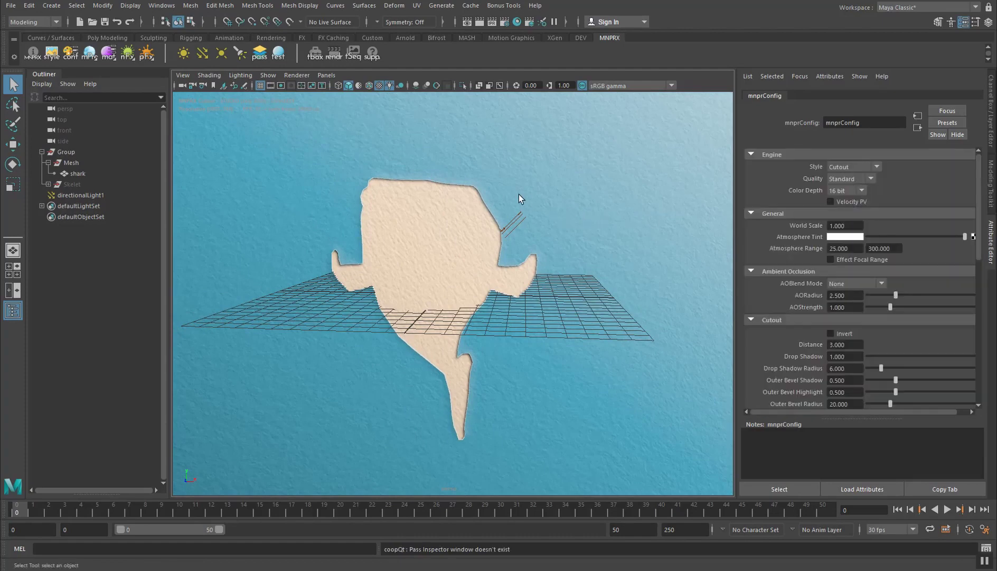
{"action": "left_click_drag", "start_coordinate": [499, 237], "coordinate": [401, 279], "text": "alt"}
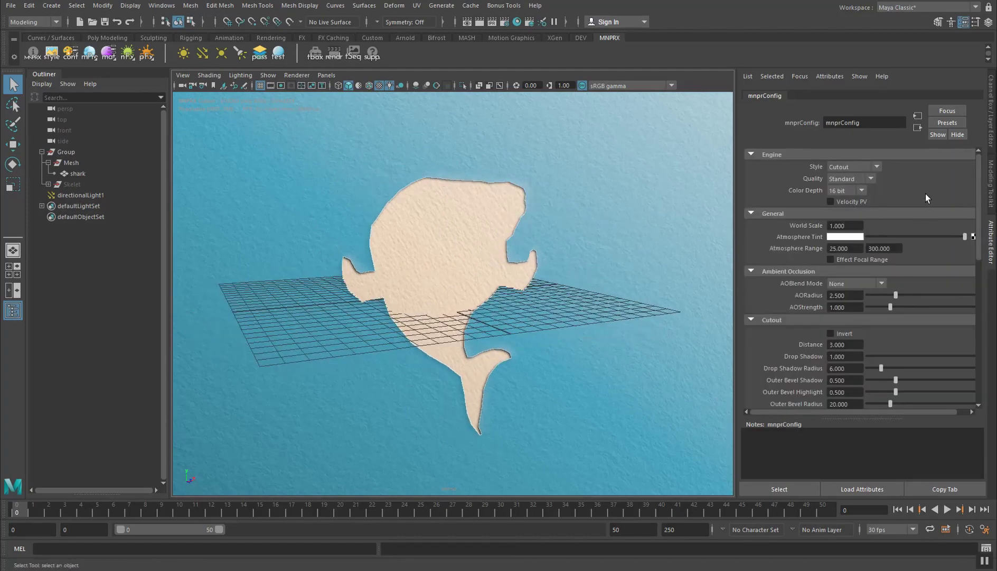
{"action": "left_click", "coordinate": [870, 179]}
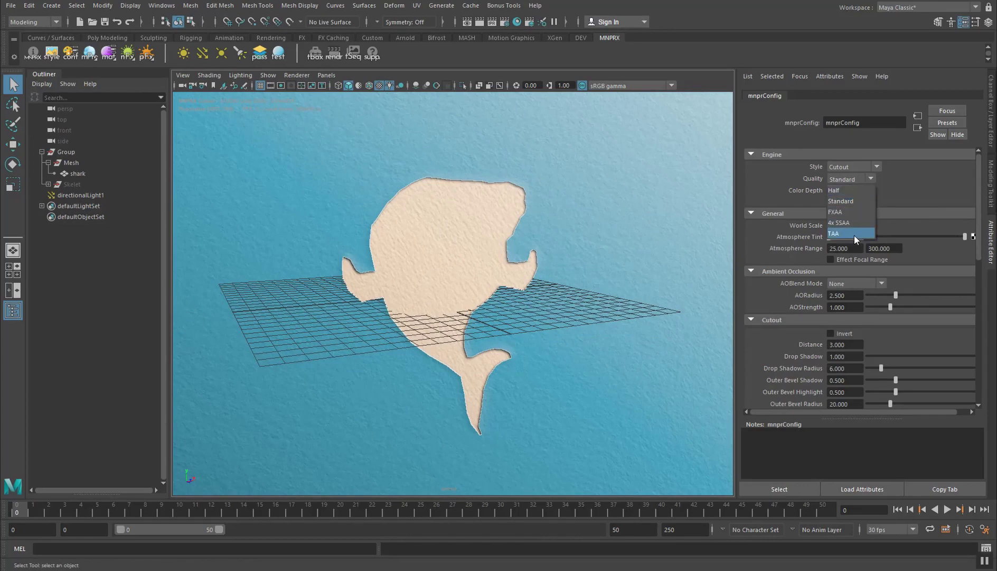
{"action": "left_click", "coordinate": [872, 178]}
{"action": "left_click_drag", "start_coordinate": [589, 254], "coordinate": [498, 269], "text": "alt"}
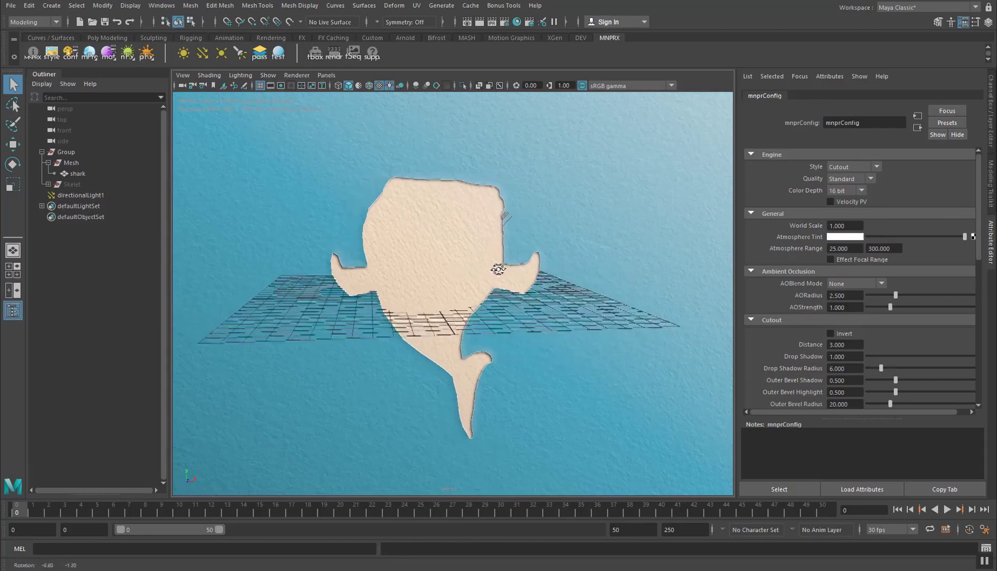
{"action": "left_click", "coordinate": [498, 269]}
{"action": "left_click", "coordinate": [72, 53]}
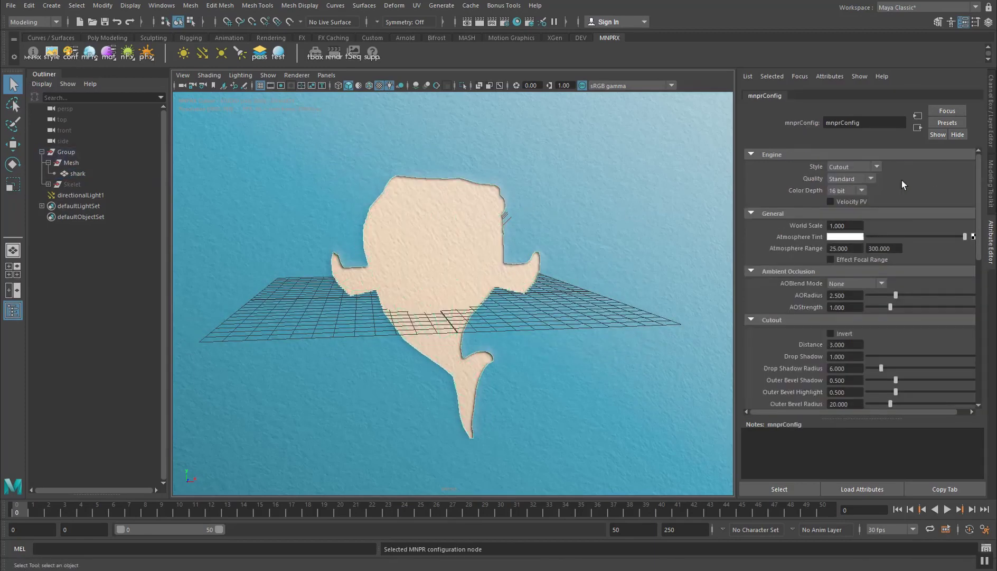
Step: Open the shark's shark1_d_SFX material attributes and turn on Cut
{"action": "left_click", "coordinate": [456, 244]}
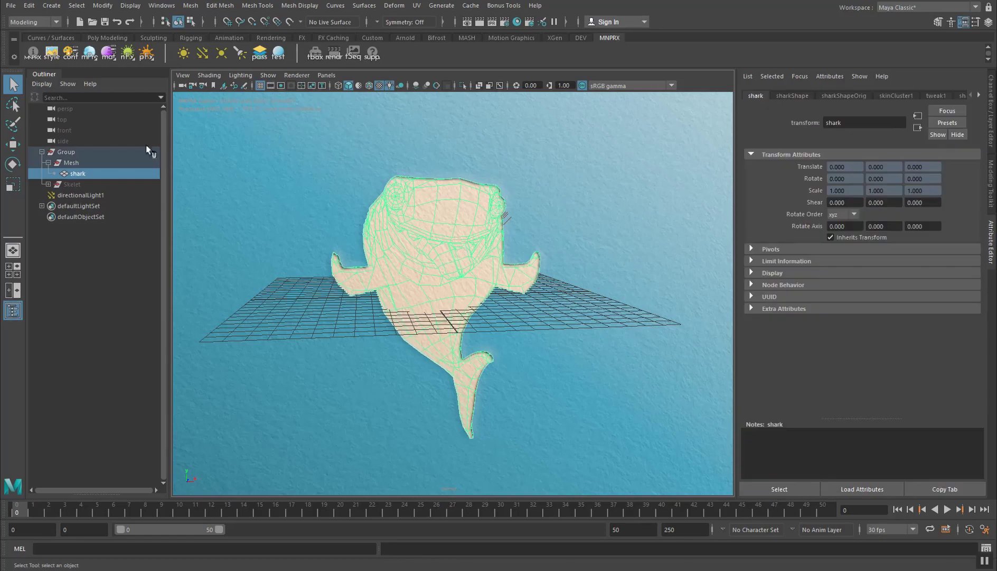
{"action": "left_click", "coordinate": [108, 54]}
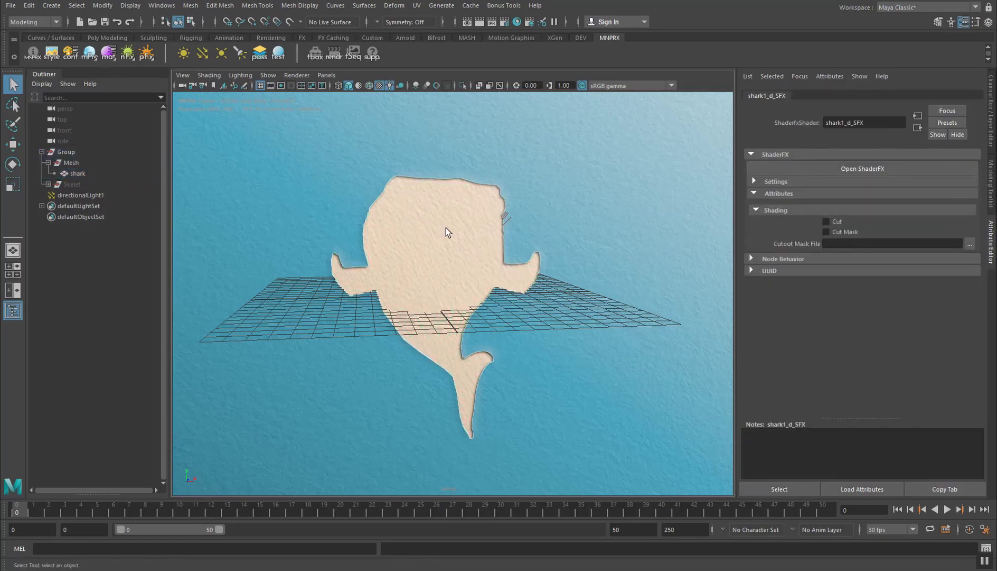
{"action": "mouse_move", "coordinate": [456, 269]}
{"action": "middle_mouse_down", "text": "alt"}
{"action": "mouse_move", "coordinate": [447, 252]}
{"action": "mouse_move", "coordinate": [444, 290]}
{"action": "mouse_move", "coordinate": [445, 267]}
{"action": "middle_mouse_up", "text": "alt"}
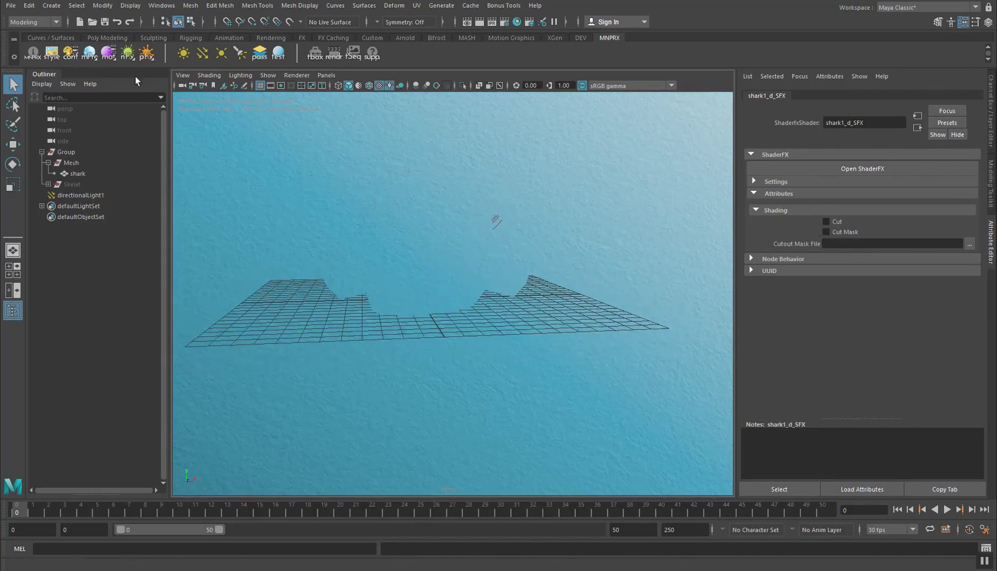
{"action": "left_click", "coordinate": [827, 221]}
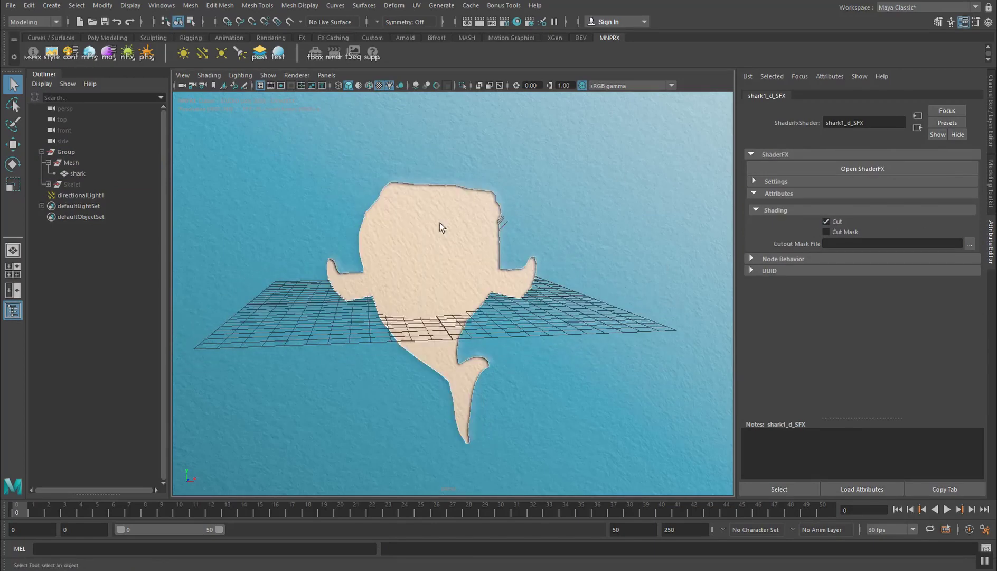
Step: Return to the MNPR configuration node, reapply the Standard quality and view the shark cutout from another angle
{"action": "left_click", "coordinate": [84, 54]}
{"action": "left_click", "coordinate": [859, 176]}
{"action": "left_click", "coordinate": [844, 200]}
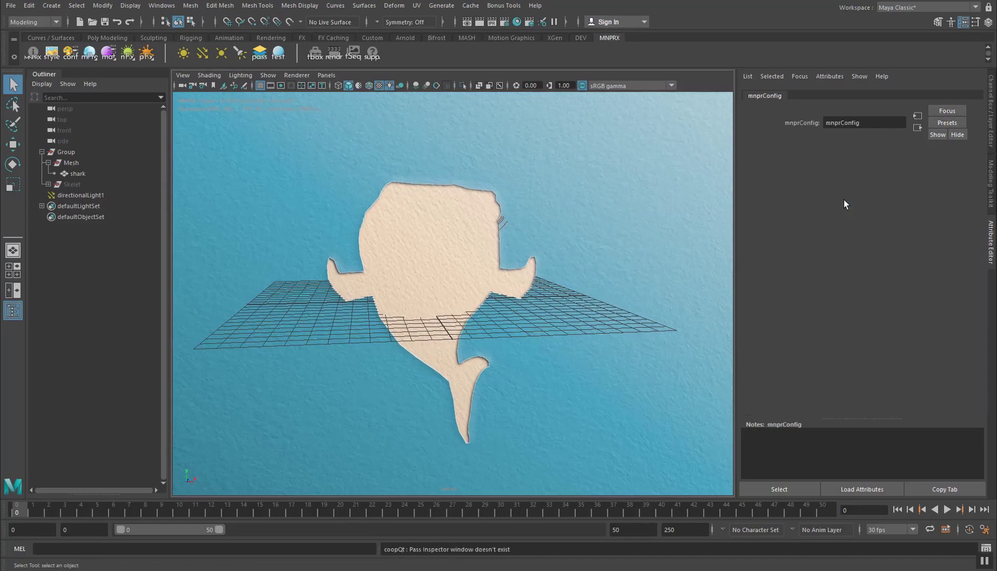
{"action": "left_click_drag", "start_coordinate": [519, 328], "coordinate": [451, 277], "text": "alt"}
Step: Toggle Cut off and on again in the shark's material and examine the cutout silhouette from the front and side
{"action": "left_click", "coordinate": [450, 277]}
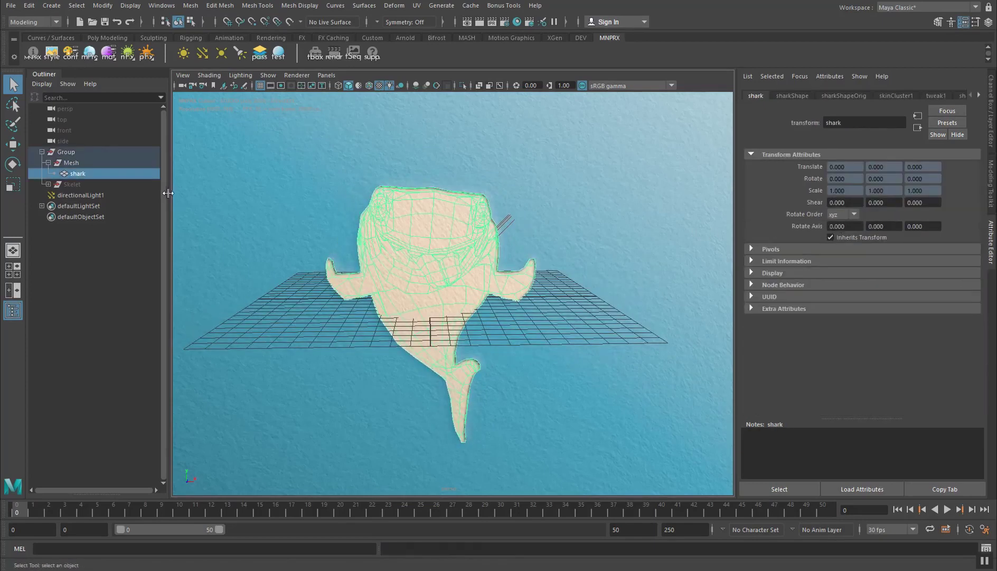
{"action": "left_click", "coordinate": [108, 53]}
{"action": "left_click", "coordinate": [827, 222]}
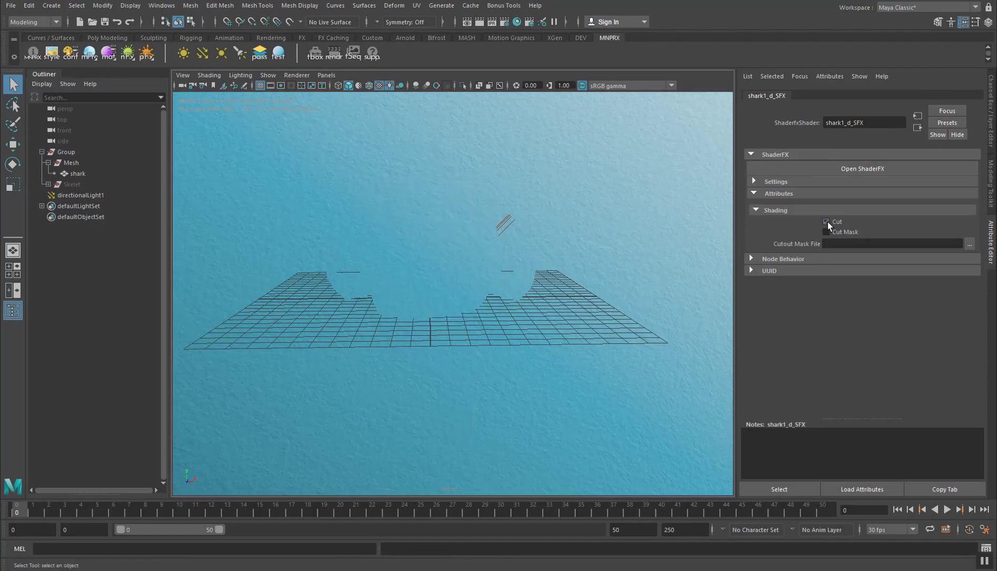
{"action": "left_click", "coordinate": [827, 222]}
{"action": "left_click_drag", "start_coordinate": [525, 340], "coordinate": [426, 265], "text": "alt"}
{"action": "left_click_drag", "start_coordinate": [349, 185], "coordinate": [453, 257], "text": "alt"}
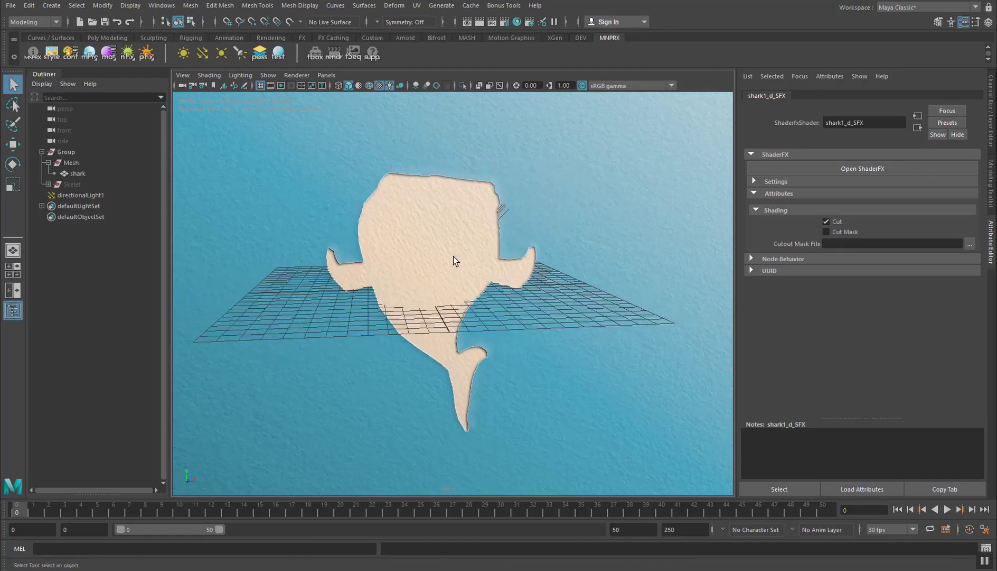
{"action": "mouse_move", "coordinate": [513, 238]}
{"action": "left_mouse_down", "text": "alt"}
{"action": "mouse_move", "coordinate": [372, 240]}
{"action": "mouse_move", "coordinate": [533, 236]}
{"action": "left_mouse_up", "text": "alt"}
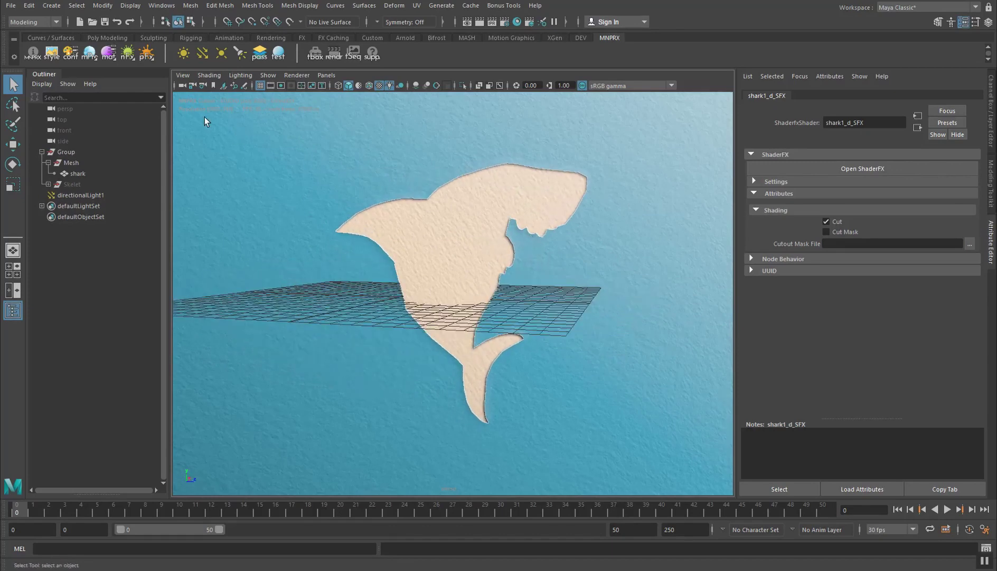
Step: Turn on Cut Mask for shark1_d_SFX and load cutout_mask.png from the MNPRX presets images folder as its cutout mask file
{"action": "left_click_drag", "start_coordinate": [451, 214], "coordinate": [415, 207], "text": "alt"}
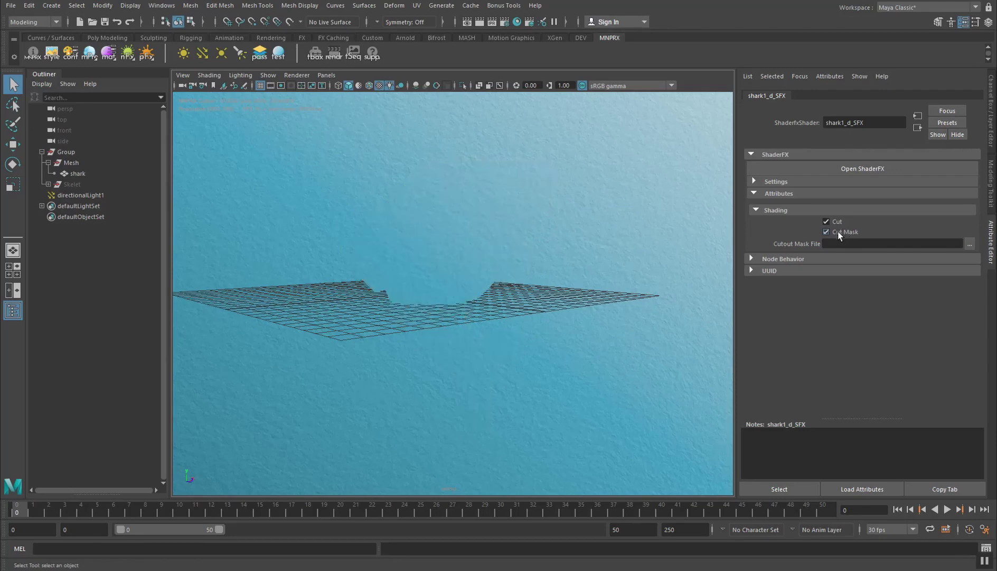
{"action": "left_click_drag", "start_coordinate": [494, 243], "coordinate": [529, 257], "text": "alt"}
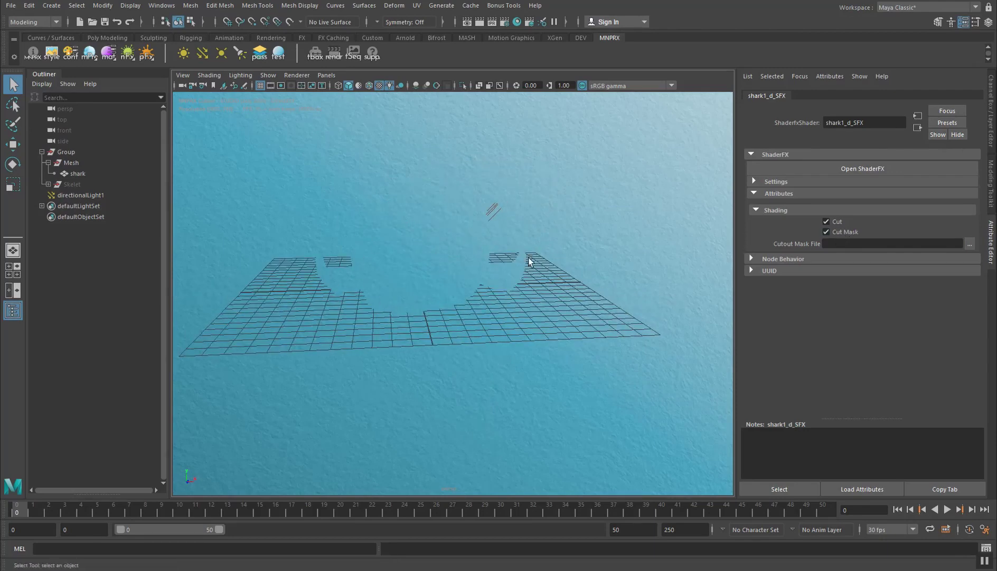
{"action": "left_click", "coordinate": [970, 244]}
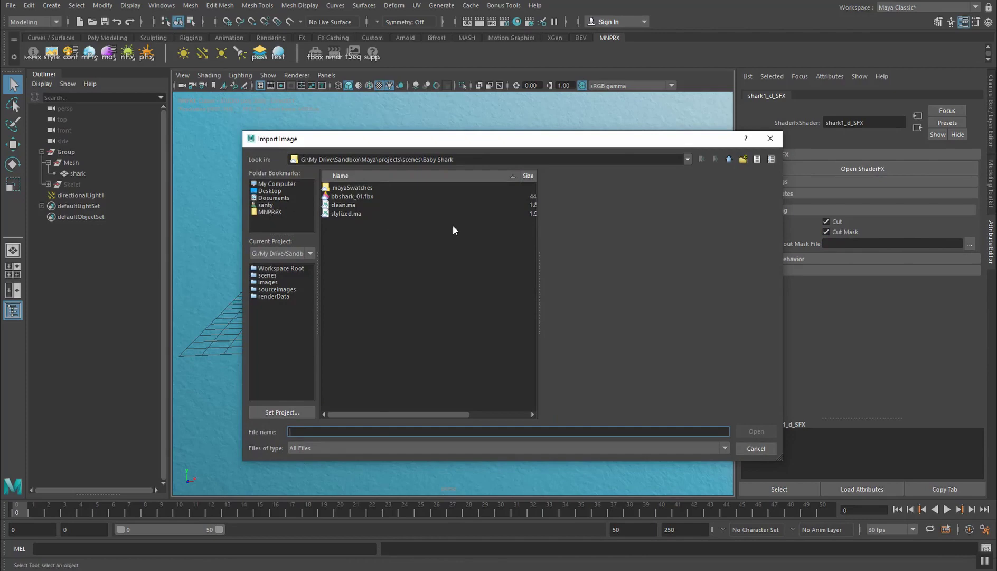
{"action": "left_click", "coordinate": [264, 212]}
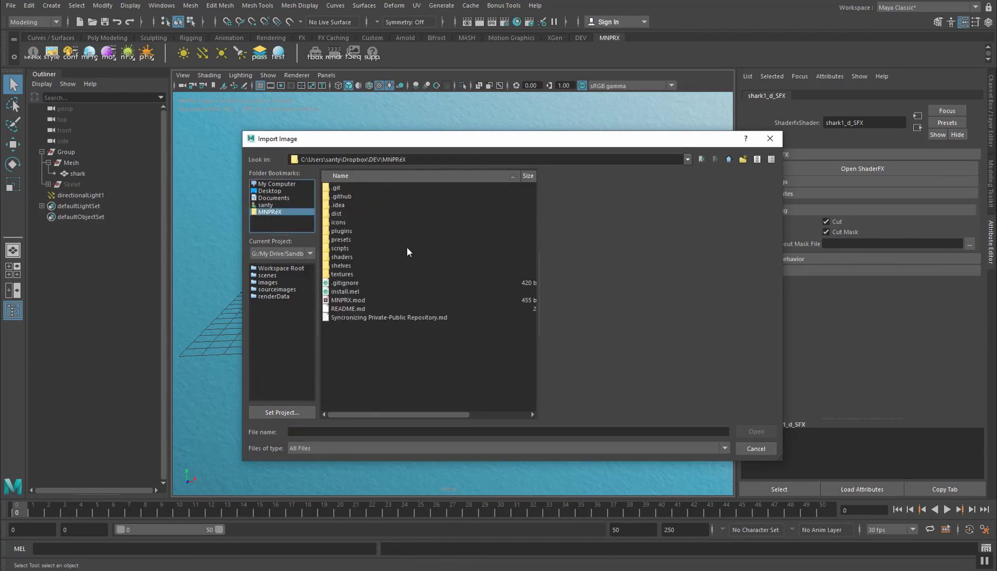
{"action": "double_click", "coordinate": [341, 240]}
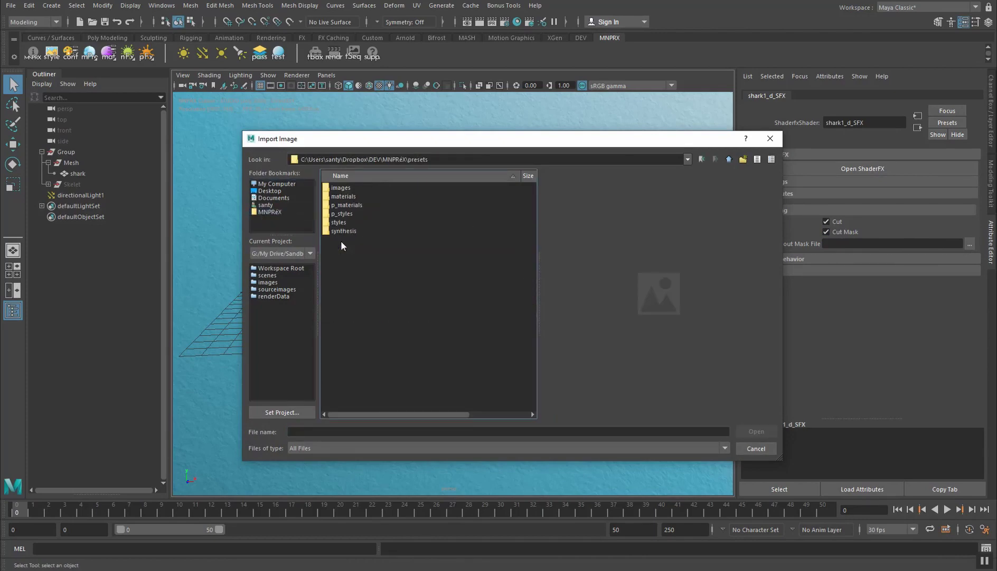
{"action": "double_click", "coordinate": [341, 187]}
{"action": "left_click", "coordinate": [343, 188]}
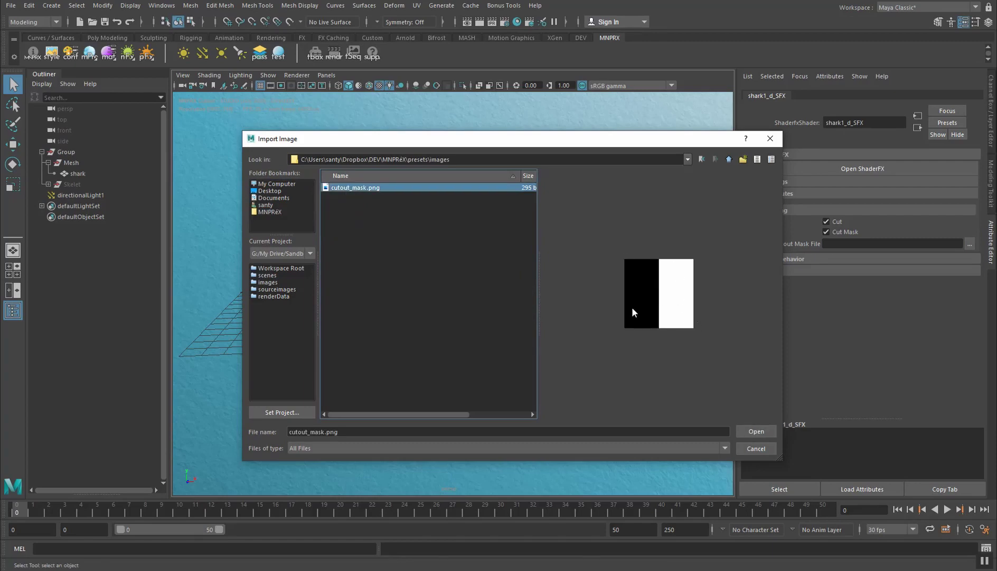
{"action": "left_click", "coordinate": [757, 431]}
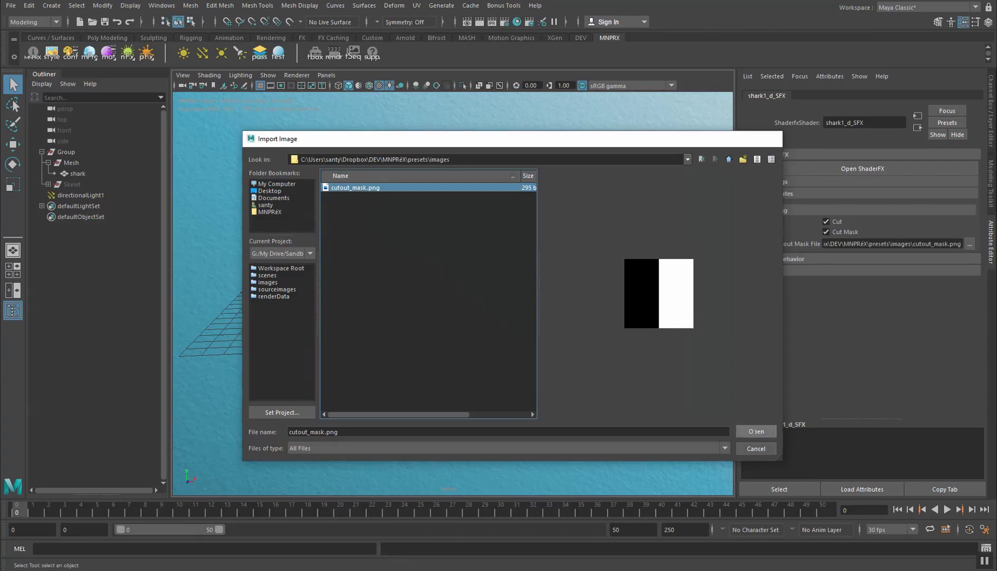
{"action": "left_click_drag", "start_coordinate": [690, 346], "coordinate": [429, 323], "text": "alt"}
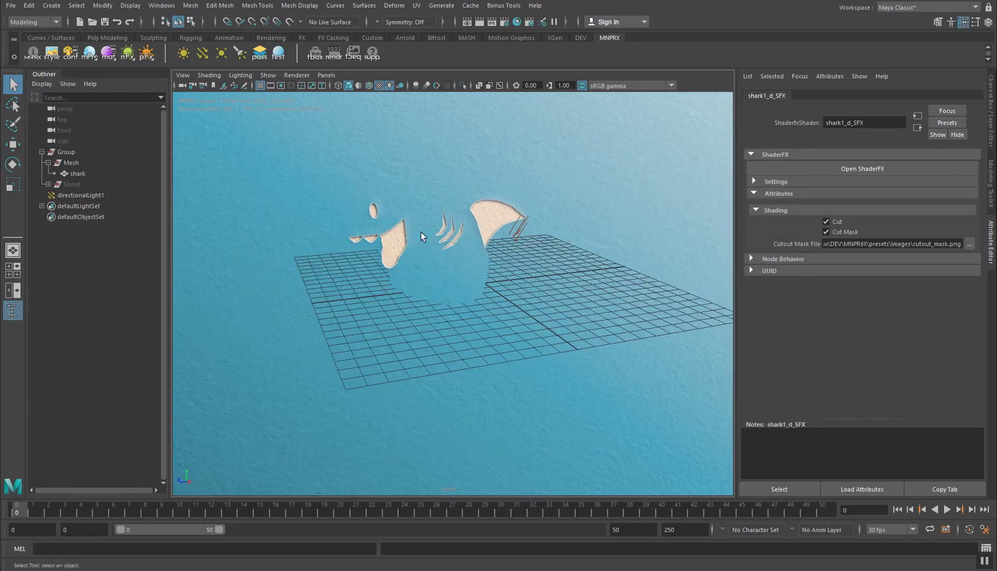
{"action": "left_click_drag", "start_coordinate": [421, 233], "coordinate": [438, 276], "text": "alt"}
Step: Open the UV Editor for the shark mesh and close the accompanying UV Toolkit
{"action": "left_click", "coordinate": [438, 276]}
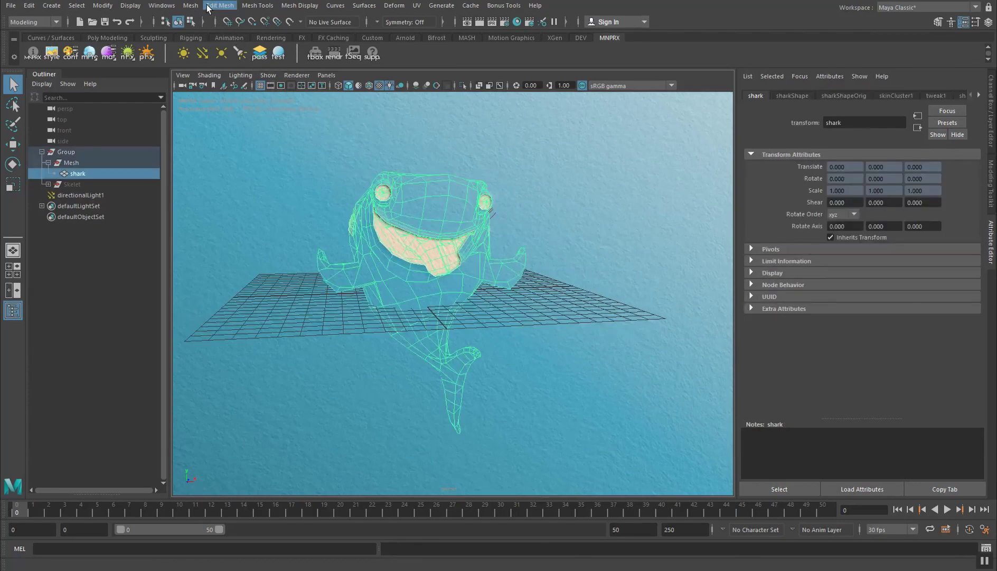
{"action": "left_click", "coordinate": [164, 8]}
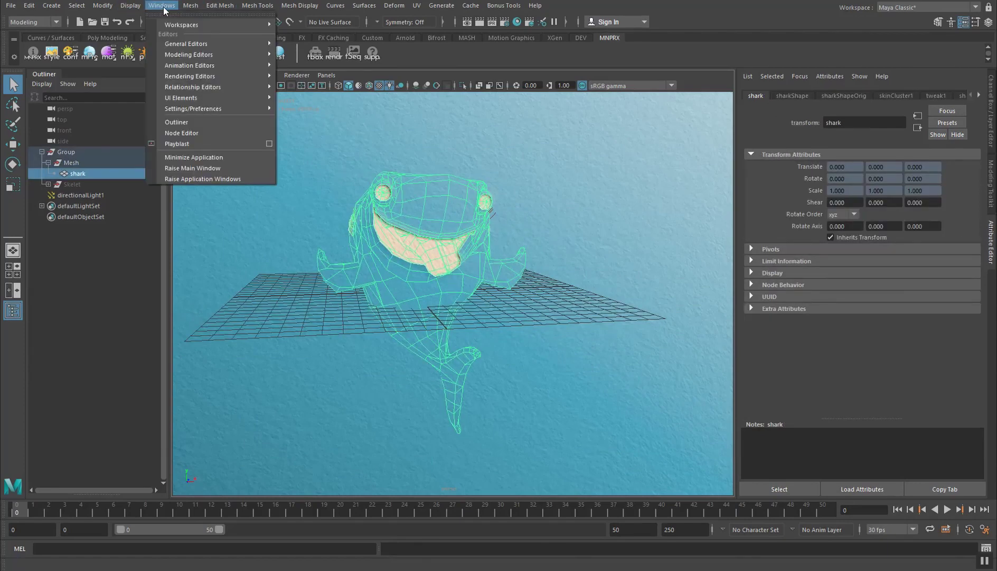
{"action": "mouse_move", "coordinate": [183, 55]}
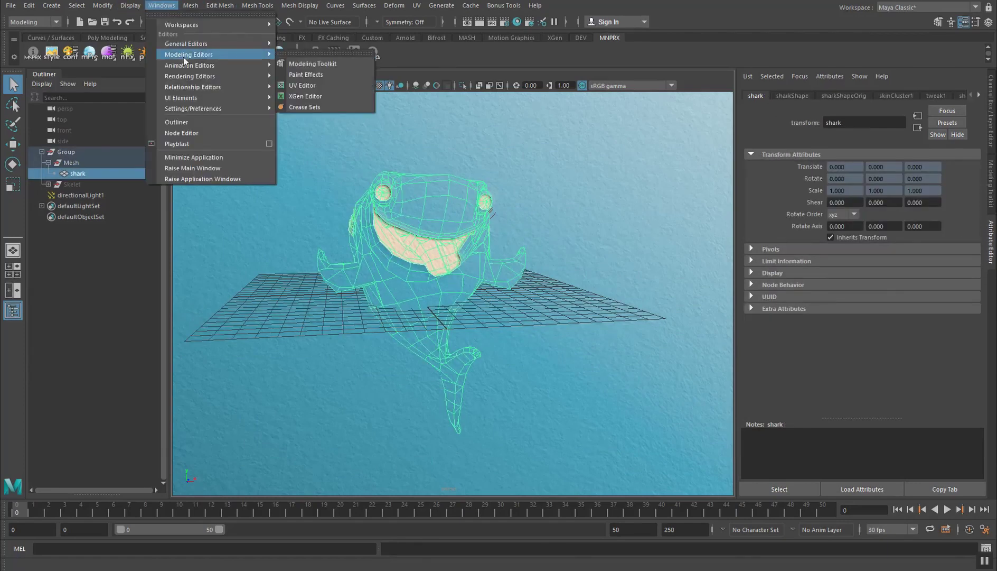
{"action": "left_click", "coordinate": [312, 85]}
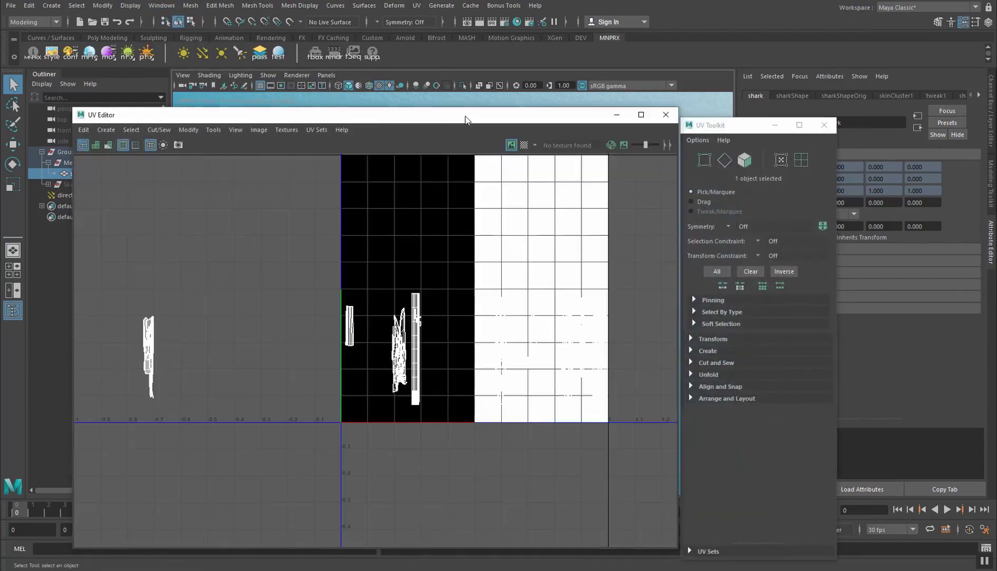
{"action": "left_click_drag", "start_coordinate": [466, 118], "coordinate": [482, 82]}
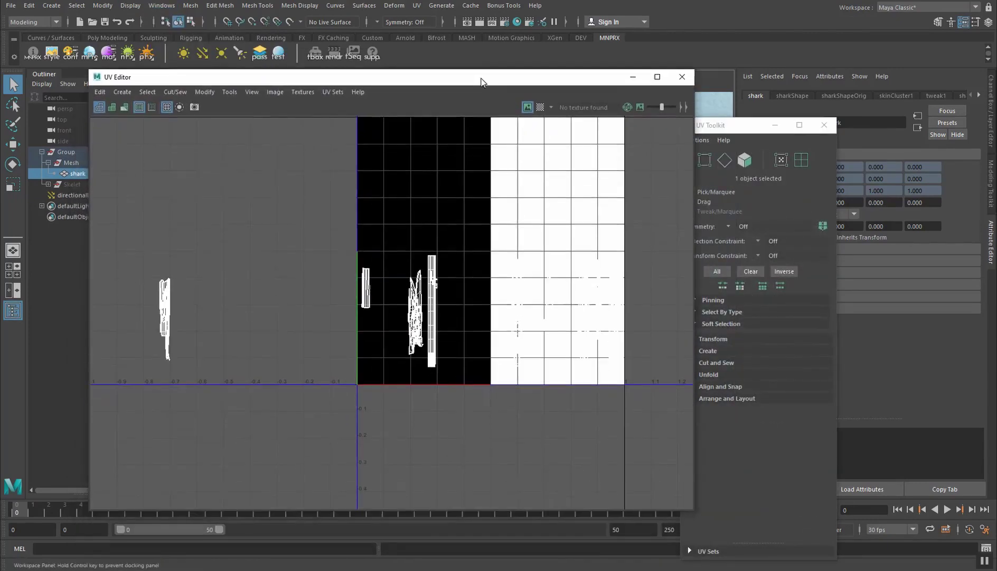
{"action": "left_click", "coordinate": [825, 125]}
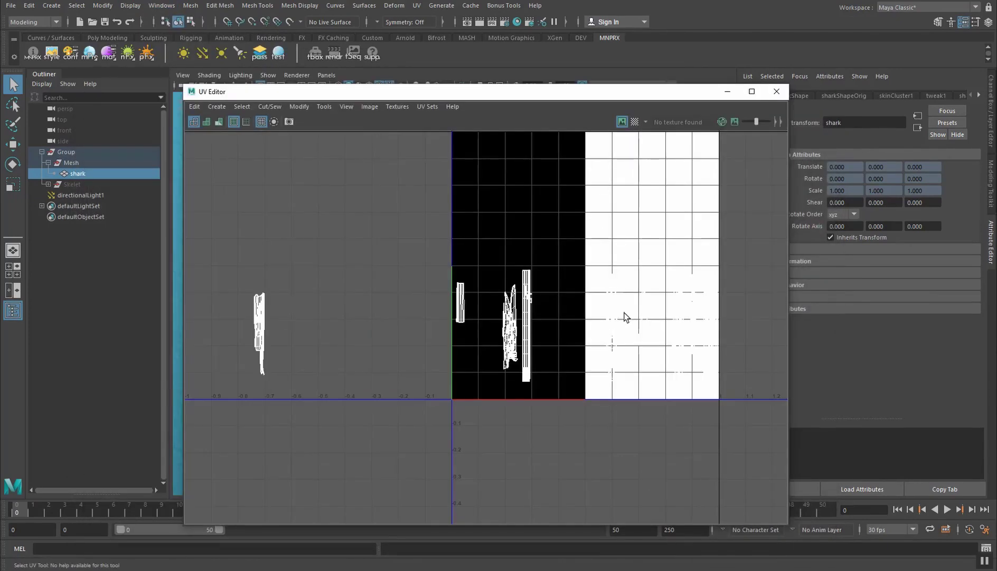
Step: Select all of the shark's UV shells in the UV Editor
{"action": "scroll", "coordinate": [614, 281], "scroll_direction": "down", "scroll_amount": 1}
{"action": "left_click_drag", "start_coordinate": [248, 172], "coordinate": [769, 429]}
{"action": "right_click_drag", "start_coordinate": [536, 306], "coordinate": [495, 289]}
{"action": "left_click_drag", "start_coordinate": [222, 178], "coordinate": [768, 430]}
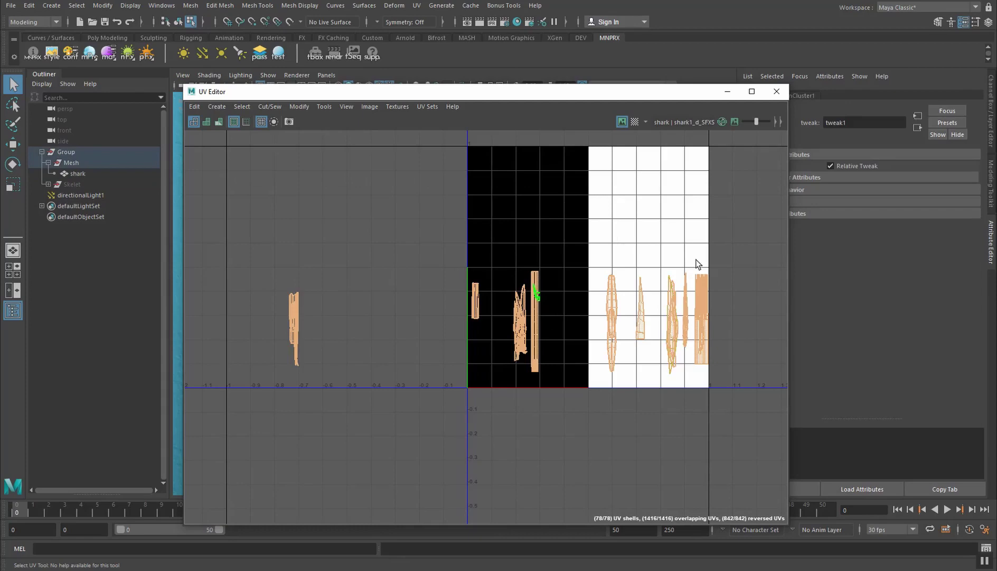
Step: Move and narrow the UV Editor window so the shark stays visible beside it, and hide the mask image behind the UVs
{"action": "left_click_drag", "start_coordinate": [454, 92], "coordinate": [572, 318]}
{"action": "left_click_drag", "start_coordinate": [516, 243], "coordinate": [492, 251], "text": "alt"}
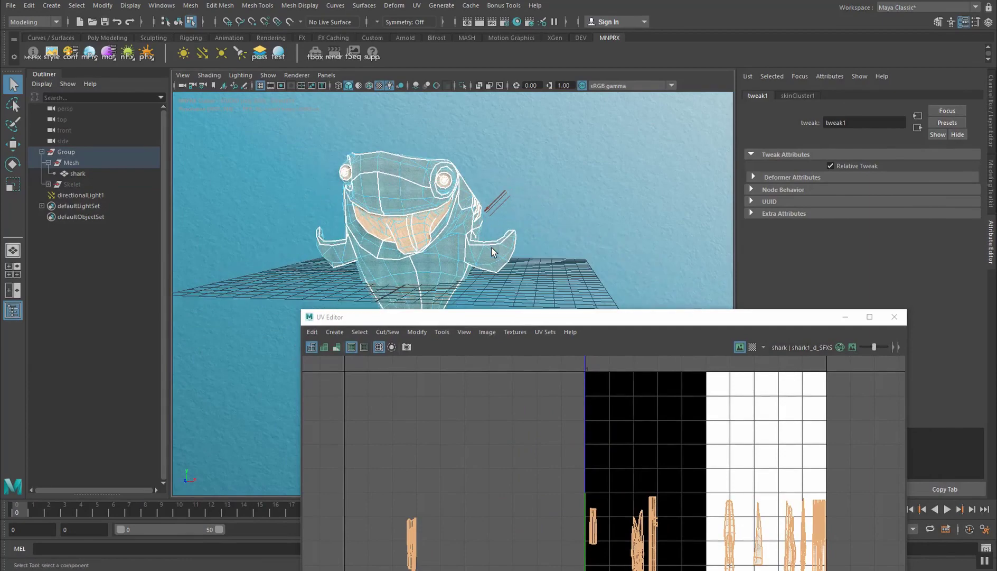
{"action": "left_click_drag", "start_coordinate": [491, 317], "coordinate": [583, 133]}
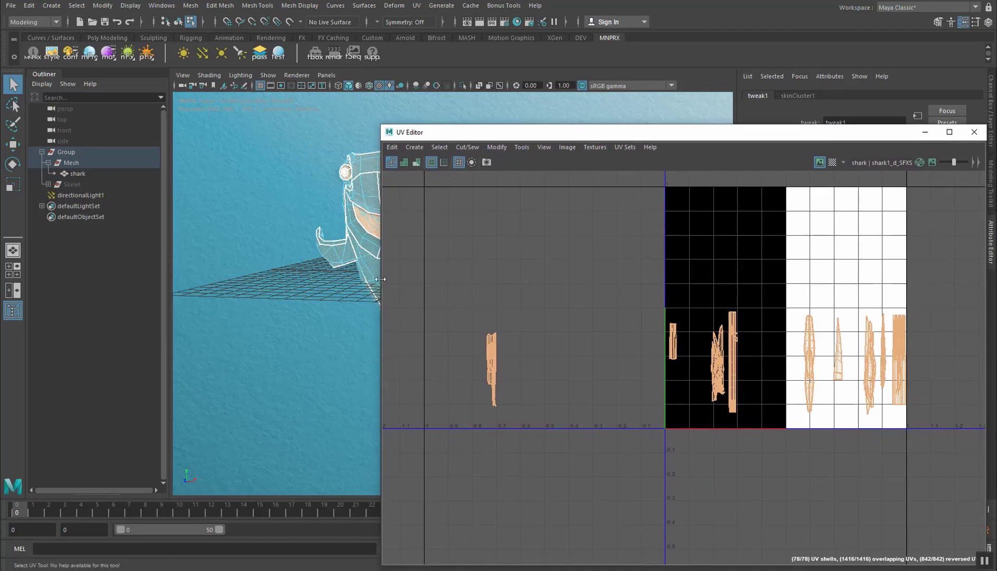
{"action": "left_click_drag", "start_coordinate": [381, 278], "coordinate": [527, 272]}
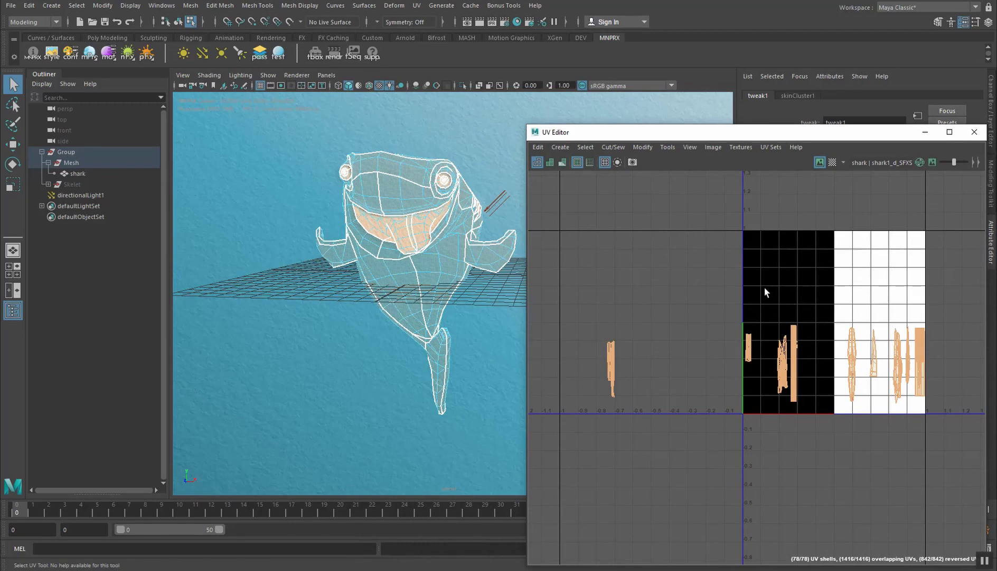
{"action": "left_click", "coordinate": [820, 163]}
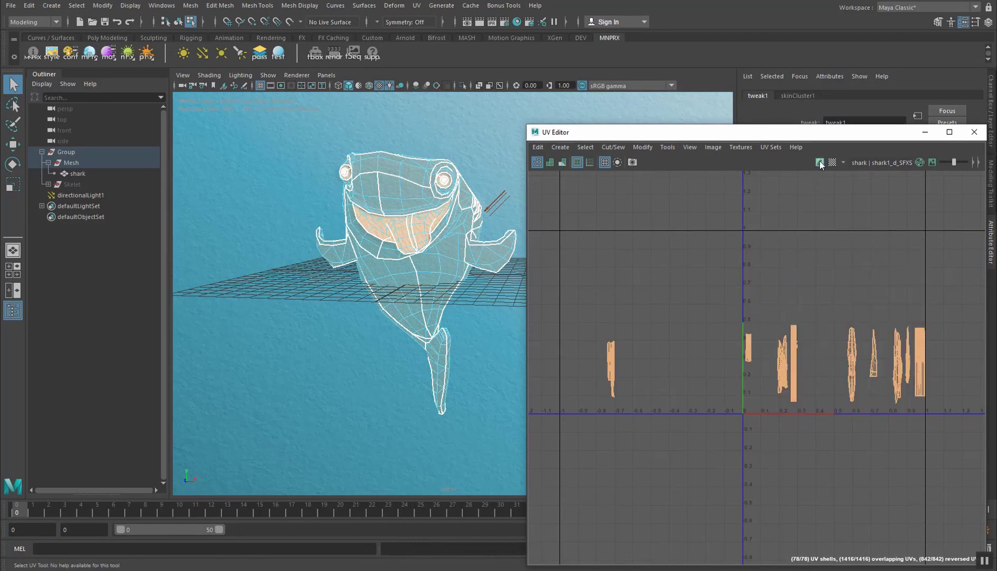
Step: Compare the shark's UV layout with the mask image behind it, leaving the image hidden
{"action": "left_click", "coordinate": [820, 163]}
{"action": "left_click", "coordinate": [820, 163]}
{"action": "left_click", "coordinate": [820, 162]}
{"action": "left_click", "coordinate": [820, 163]}
Step: Clear the UV selection and select the two UV shells covering the shark's belly
{"action": "left_click", "coordinate": [449, 151]}
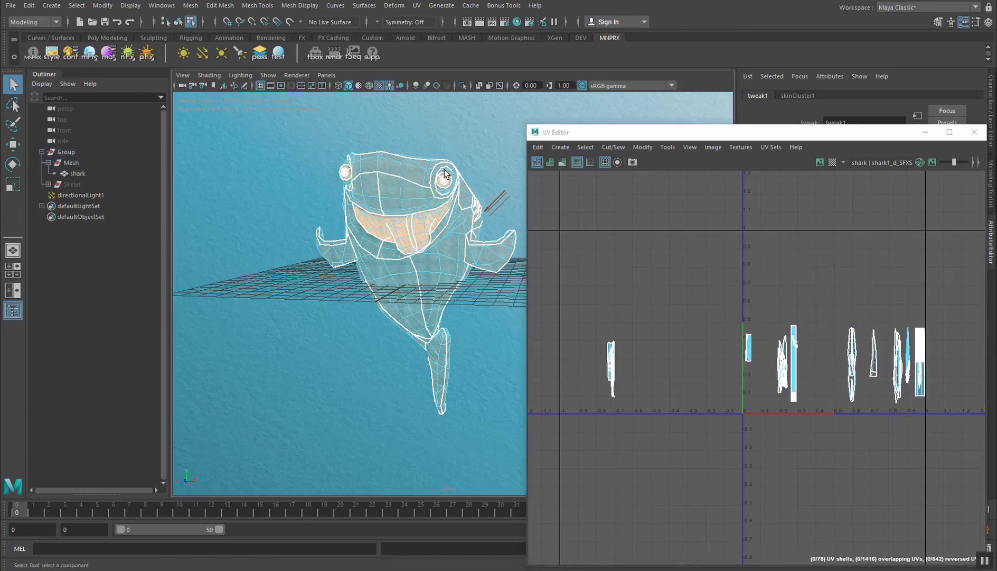
{"action": "left_click_drag", "start_coordinate": [359, 233], "coordinate": [409, 289], "text": "alt"}
{"action": "scroll", "coordinate": [385, 226], "scroll_direction": "up", "scroll_amount": 2}
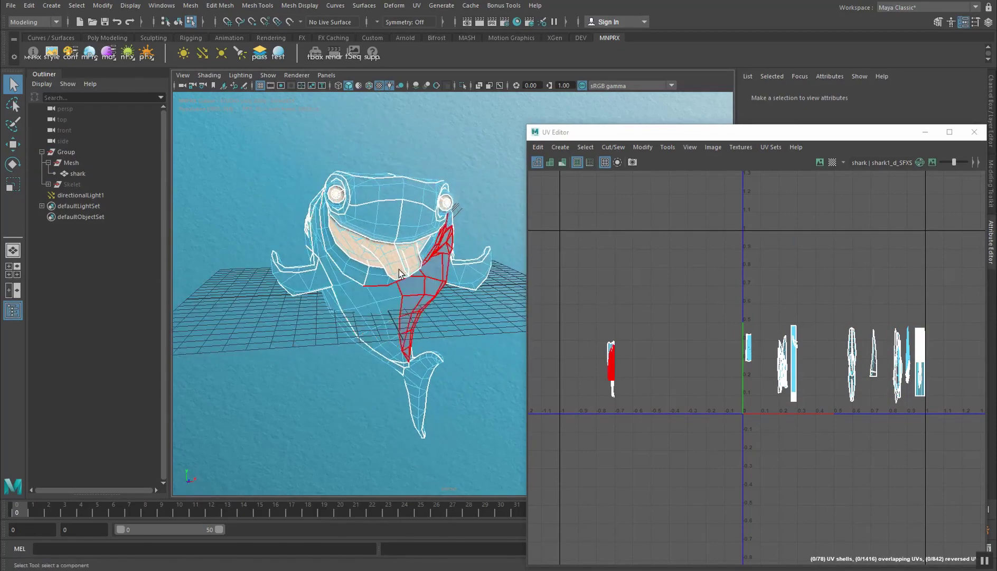
{"action": "left_click", "coordinate": [435, 287]}
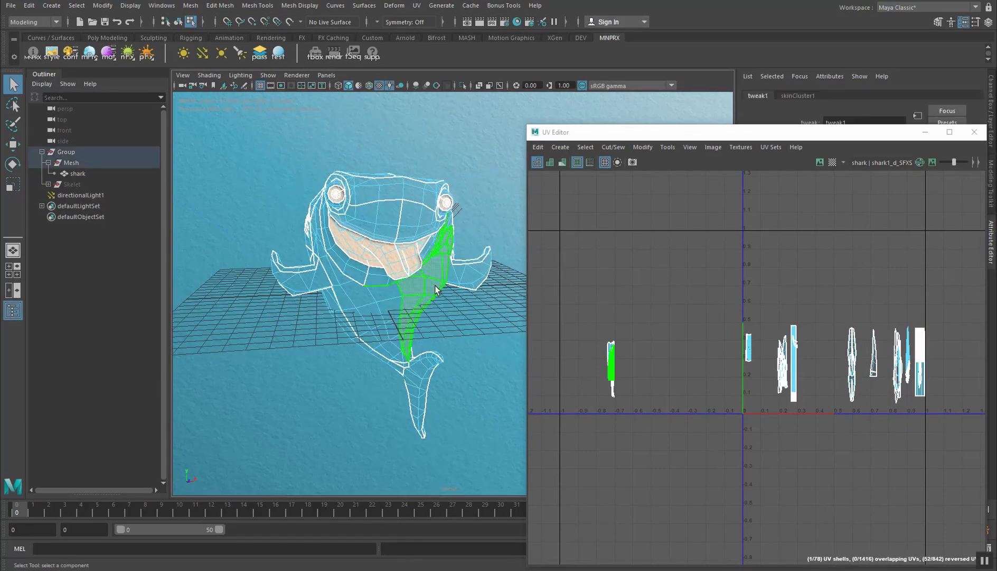
{"action": "left_click", "coordinate": [370, 310], "text": "shift"}
{"action": "scroll", "coordinate": [607, 378], "scroll_direction": "up", "scroll_amount": 4}
{"action": "scroll", "coordinate": [600, 368], "scroll_direction": "down", "scroll_amount": 2}
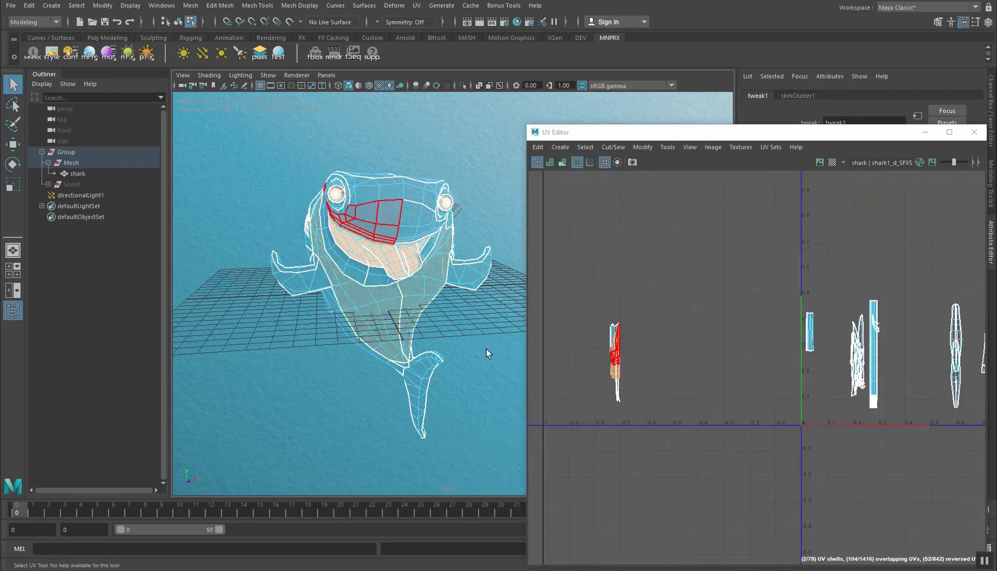
Step: Move the belly UV shells onto the upper part of the mask's white half, checking their placement against the mask image
{"action": "key", "text": "w"}
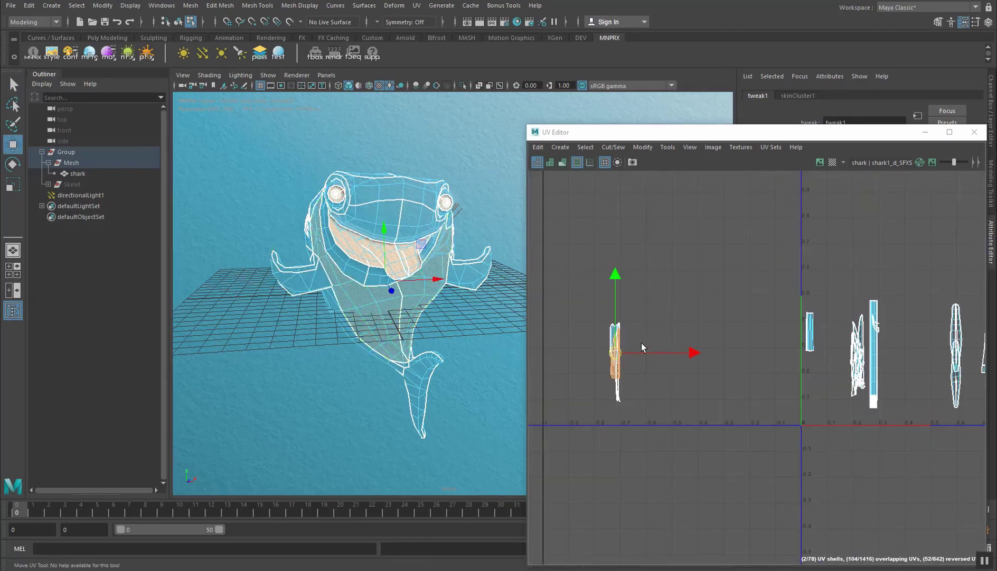
{"action": "scroll", "coordinate": [677, 308], "scroll_direction": "down", "scroll_amount": 3}
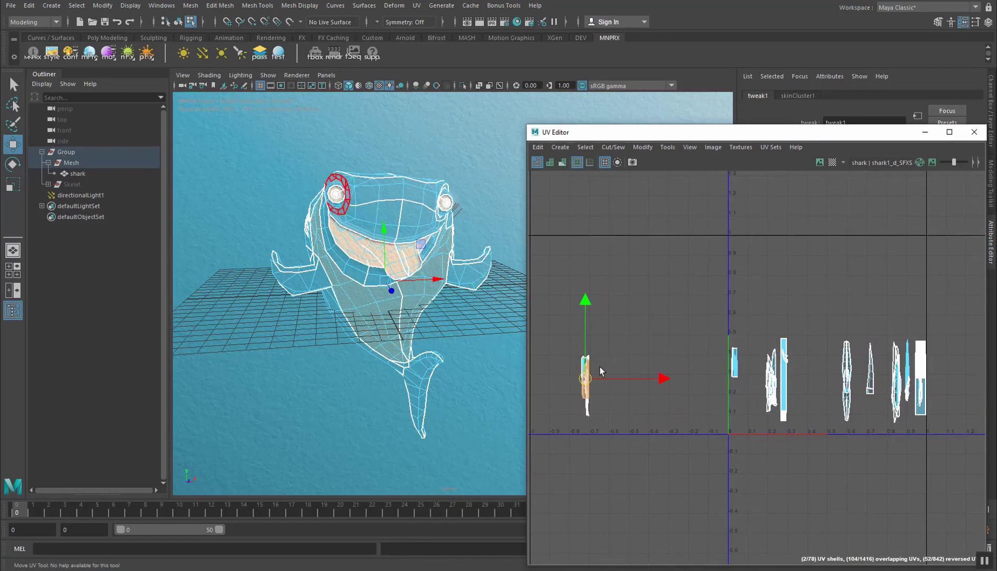
{"action": "left_click_drag", "start_coordinate": [585, 379], "coordinate": [919, 270]}
{"action": "left_click", "coordinate": [822, 162]}
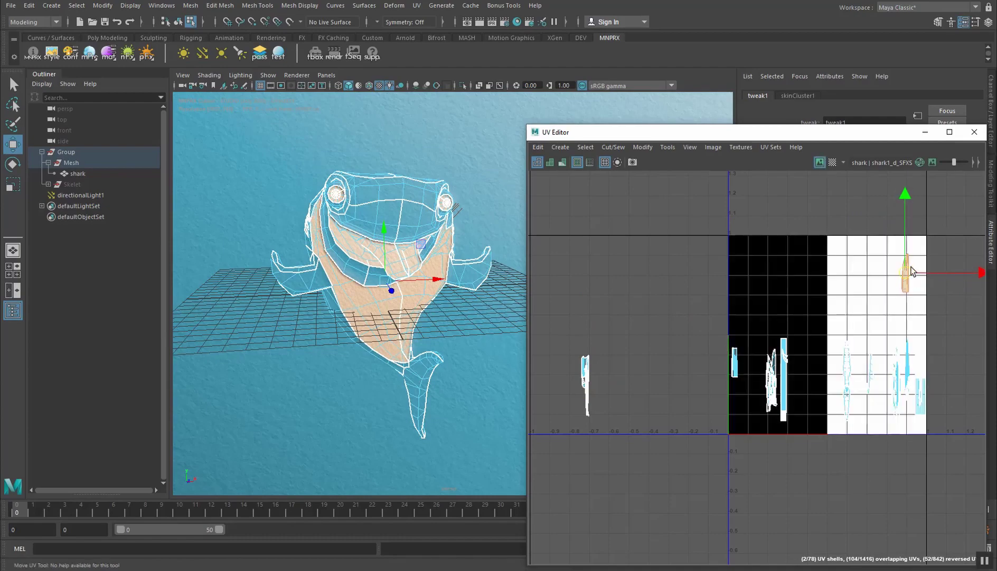
{"action": "left_click", "coordinate": [821, 162]}
Step: Select the UV shells covering the shark's back on both sides of the dorsal fin
{"action": "left_click_drag", "start_coordinate": [357, 351], "coordinate": [285, 346], "text": "alt"}
{"action": "right_click_drag", "start_coordinate": [285, 346], "coordinate": [374, 271], "text": "alt"}
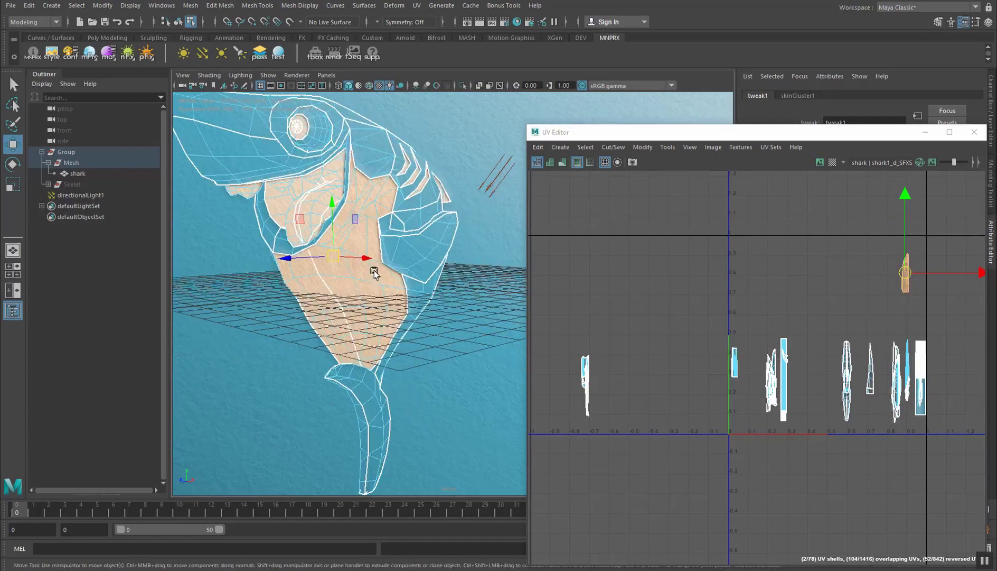
{"action": "middle_click_drag", "start_coordinate": [343, 274], "coordinate": [359, 301], "text": "alt"}
{"action": "left_click_drag", "start_coordinate": [359, 300], "coordinate": [437, 305], "text": "alt"}
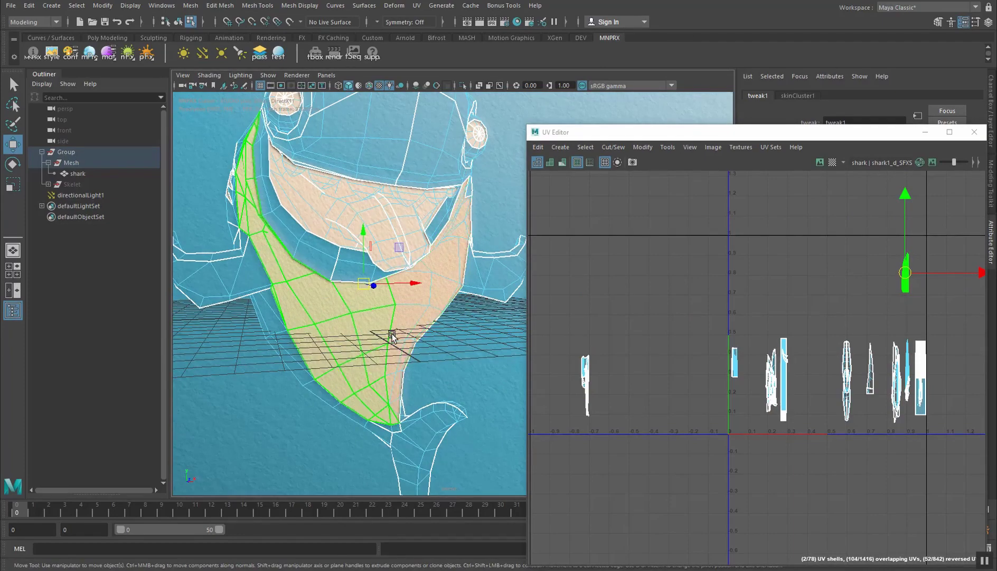
{"action": "left_click_drag", "start_coordinate": [425, 335], "coordinate": [325, 346], "text": "alt"}
{"action": "left_click", "coordinate": [447, 319]}
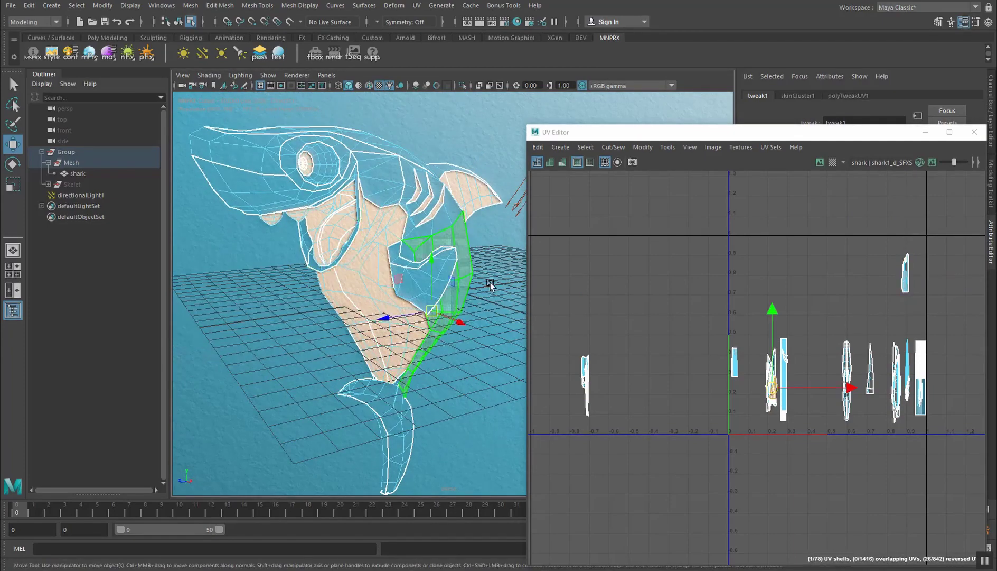
{"action": "left_click_drag", "start_coordinate": [492, 285], "coordinate": [445, 327], "text": "alt"}
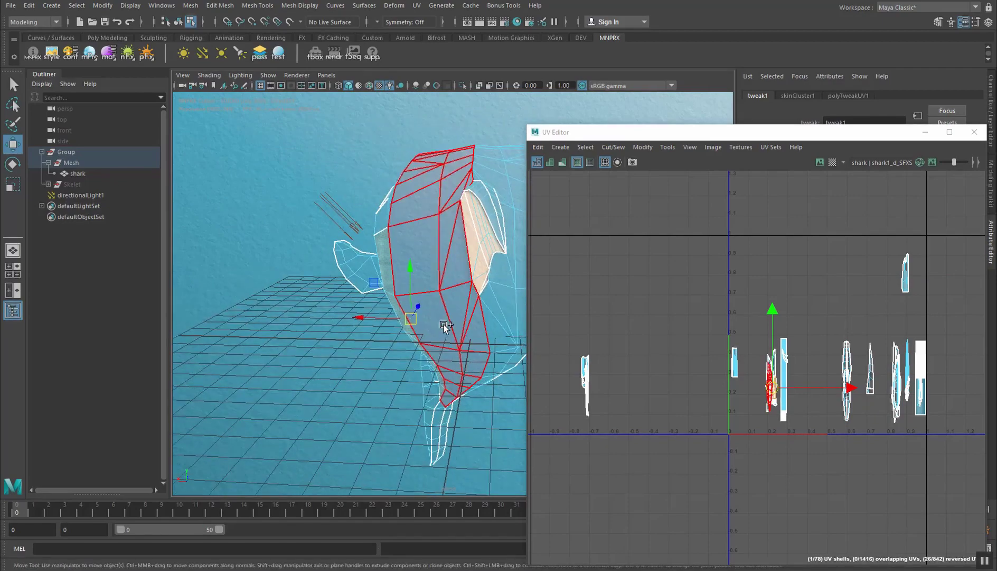
{"action": "left_click", "coordinate": [446, 326], "text": "shift"}
{"action": "left_click_drag", "start_coordinate": [510, 350], "coordinate": [404, 355], "text": "alt"}
{"action": "left_click", "coordinate": [400, 279], "text": "shift"}
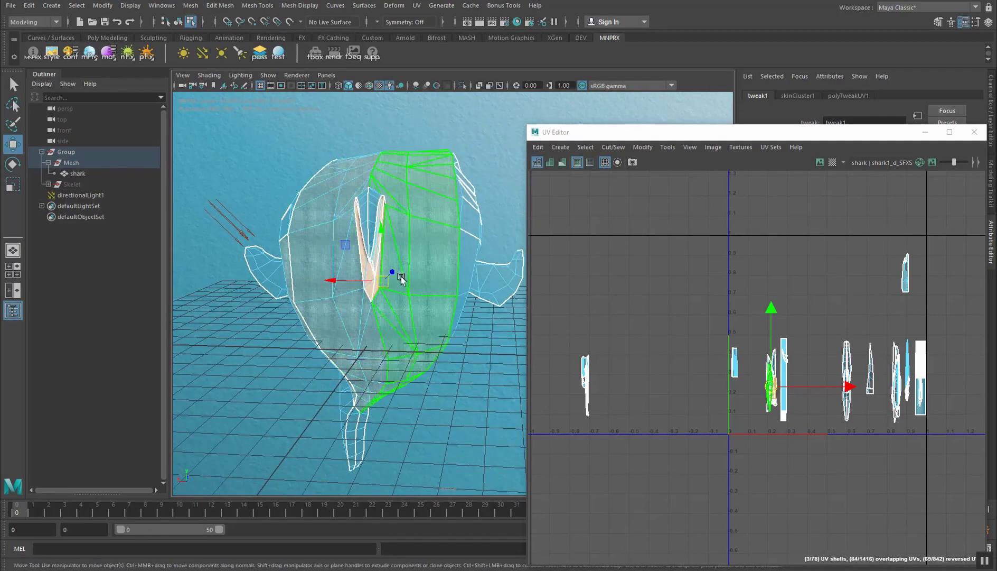
{"action": "left_click_drag", "start_coordinate": [399, 276], "coordinate": [344, 285], "text": "alt"}
{"action": "left_click", "coordinate": [364, 205], "text": "shift"}
{"action": "left_click_drag", "start_coordinate": [364, 205], "coordinate": [375, 242], "text": "alt"}
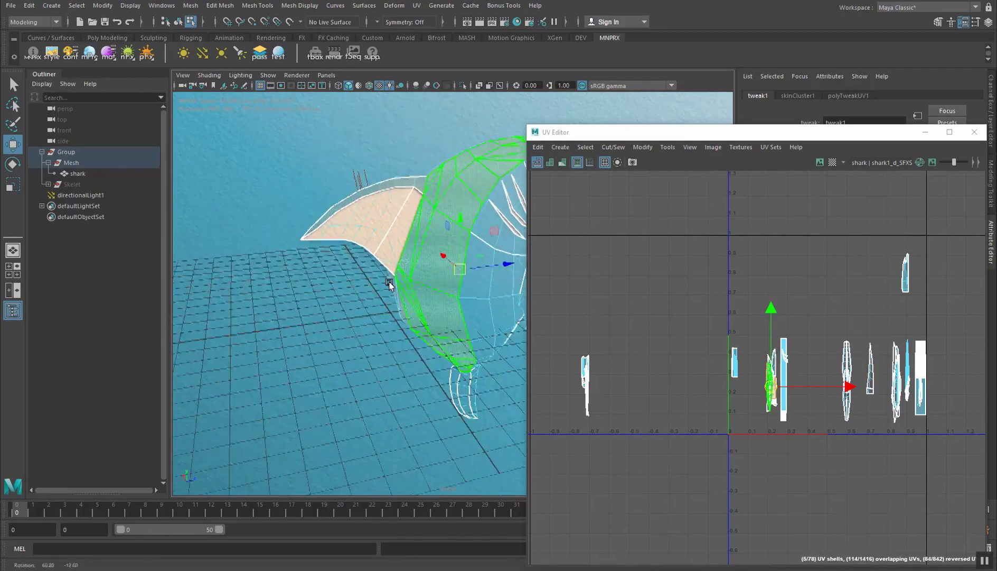
Step: Add the UV shells along one flank, the gills and that side of the head to the selection
{"action": "left_click_drag", "start_coordinate": [389, 284], "coordinate": [372, 297], "text": "alt"}
{"action": "left_click", "coordinate": [390, 288], "text": "shift"}
{"action": "left_click", "coordinate": [446, 199], "text": "shift"}
{"action": "left_click", "coordinate": [493, 166], "text": "shift"}
{"action": "middle_click_drag", "start_coordinate": [505, 228], "coordinate": [397, 278], "text": "alt"}
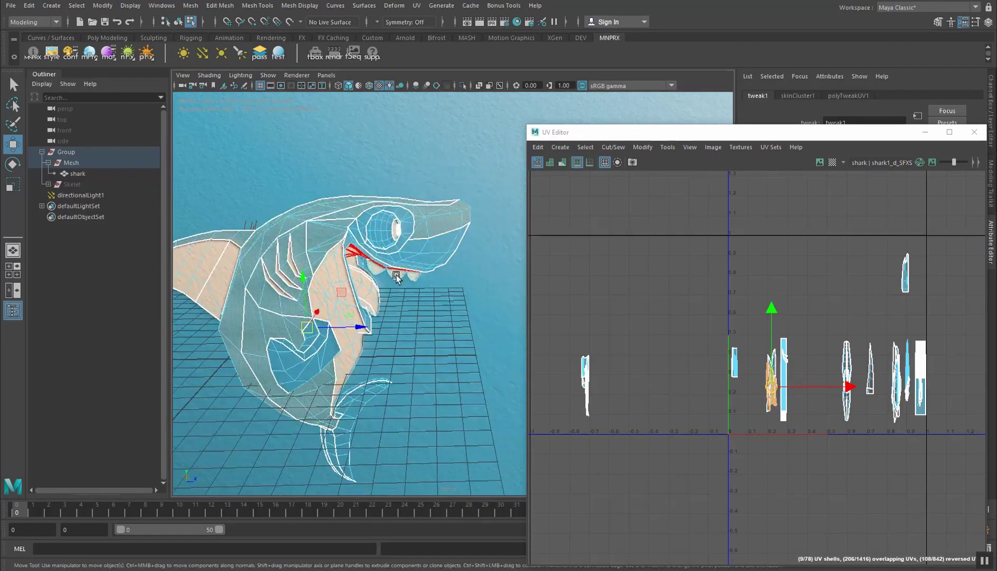
{"action": "left_click_drag", "start_coordinate": [396, 278], "coordinate": [353, 285], "text": "alt"}
{"action": "left_click", "coordinate": [430, 246], "text": "shift"}
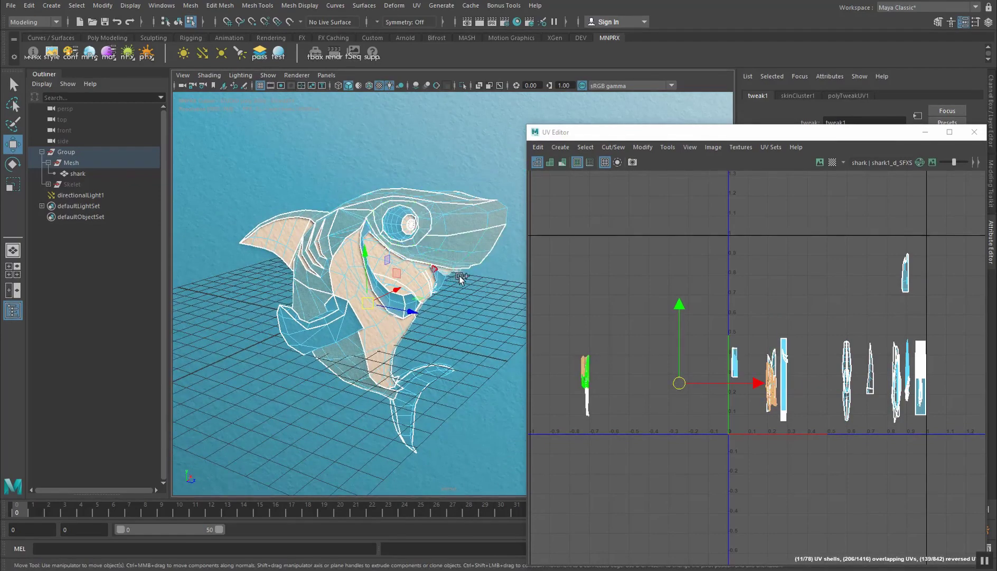
{"action": "left_click_drag", "start_coordinate": [462, 276], "coordinate": [368, 264], "text": "alt"}
{"action": "left_click_drag", "start_coordinate": [437, 303], "coordinate": [380, 302], "text": "alt"}
{"action": "middle_click_drag", "start_coordinate": [445, 293], "coordinate": [350, 298], "text": "alt"}
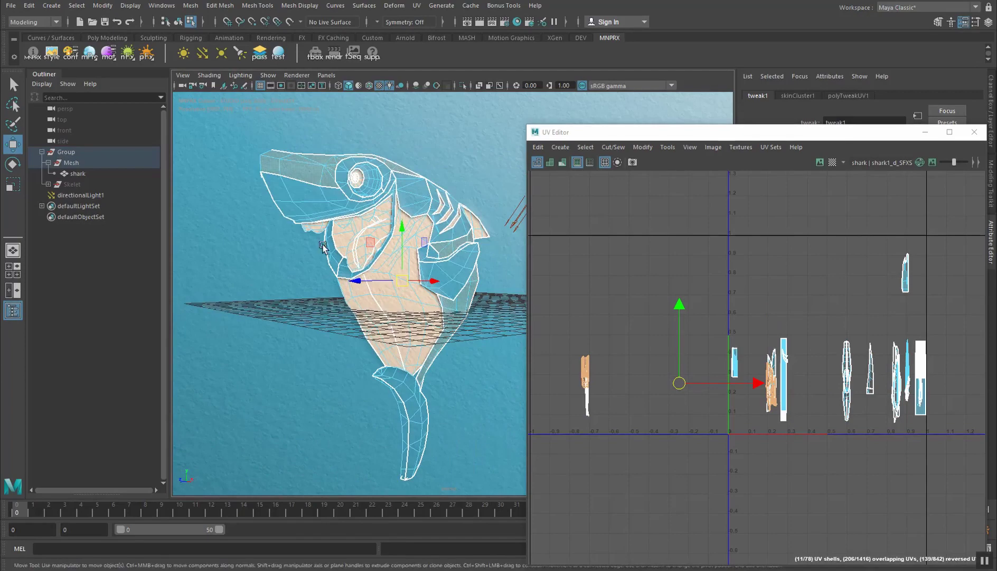
Step: Add the remaining head, opposite gill and flank, and pectoral fin UV shells to the selection
{"action": "left_click", "coordinate": [327, 199], "text": "shift"}
{"action": "left_click", "coordinate": [342, 173], "text": "shift"}
{"action": "left_click", "coordinate": [417, 196], "text": "shift"}
{"action": "left_click", "coordinate": [449, 227], "text": "shift"}
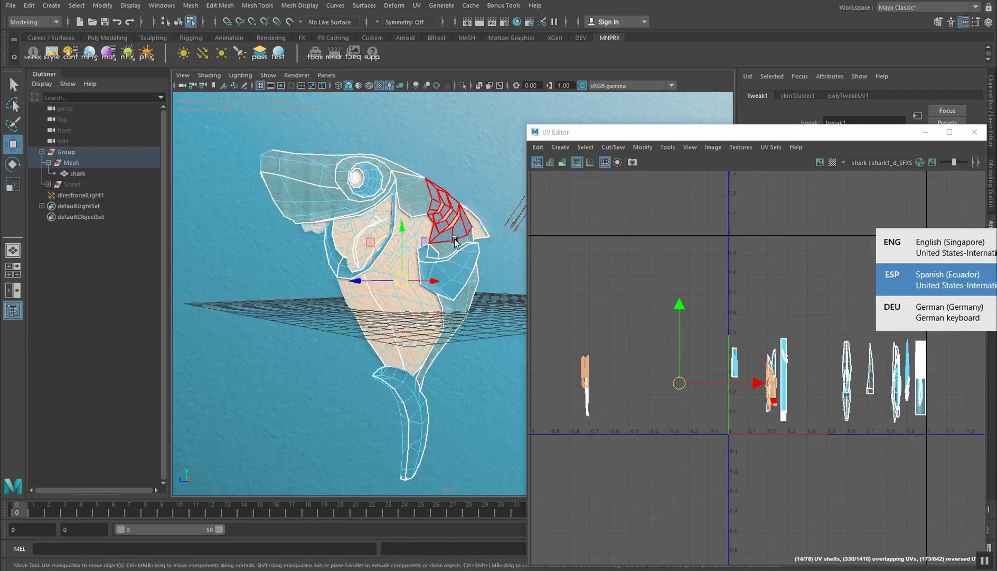
{"action": "middle_click_drag", "start_coordinate": [449, 227], "coordinate": [340, 268], "text": "alt"}
{"action": "left_click_drag", "start_coordinate": [397, 269], "coordinate": [247, 271], "text": "alt"}
{"action": "left_click", "coordinate": [332, 250], "text": "shift"}
{"action": "left_click", "coordinate": [229, 230], "text": "shift"}
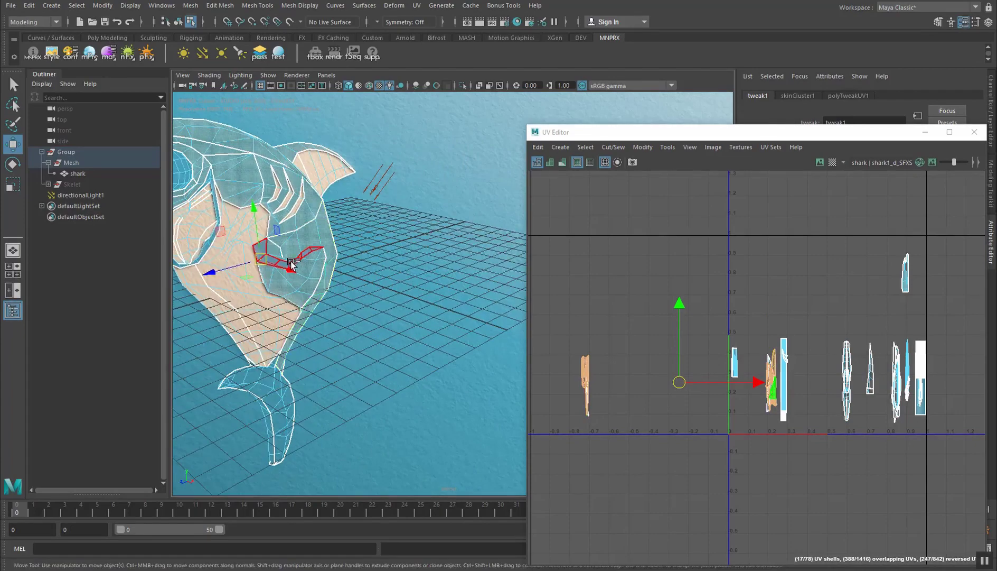
{"action": "left_click", "coordinate": [289, 264], "text": "shift"}
{"action": "right_click_drag", "start_coordinate": [290, 264], "coordinate": [241, 283], "text": "alt"}
{"action": "left_click_drag", "start_coordinate": [241, 291], "coordinate": [449, 366], "text": "alt"}
{"action": "left_click", "coordinate": [356, 296], "text": "shift"}
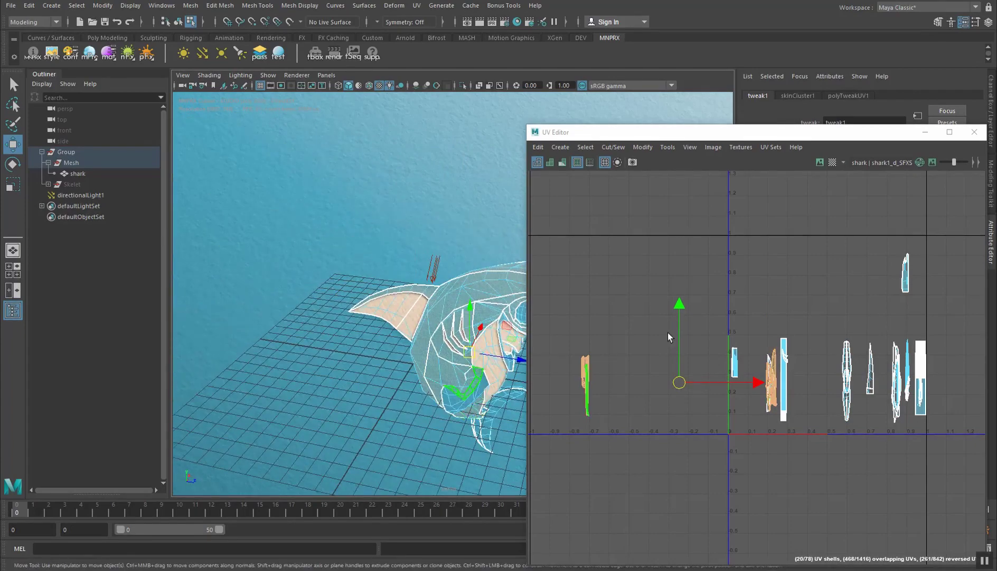
Step: Move the selected body shells into the upper white half of the mask, then shift the group still outside the tile there too
{"action": "middle_click_drag", "start_coordinate": [668, 337], "coordinate": [618, 327], "text": "alt"}
{"action": "left_click_drag", "start_coordinate": [714, 371], "coordinate": [804, 371]}
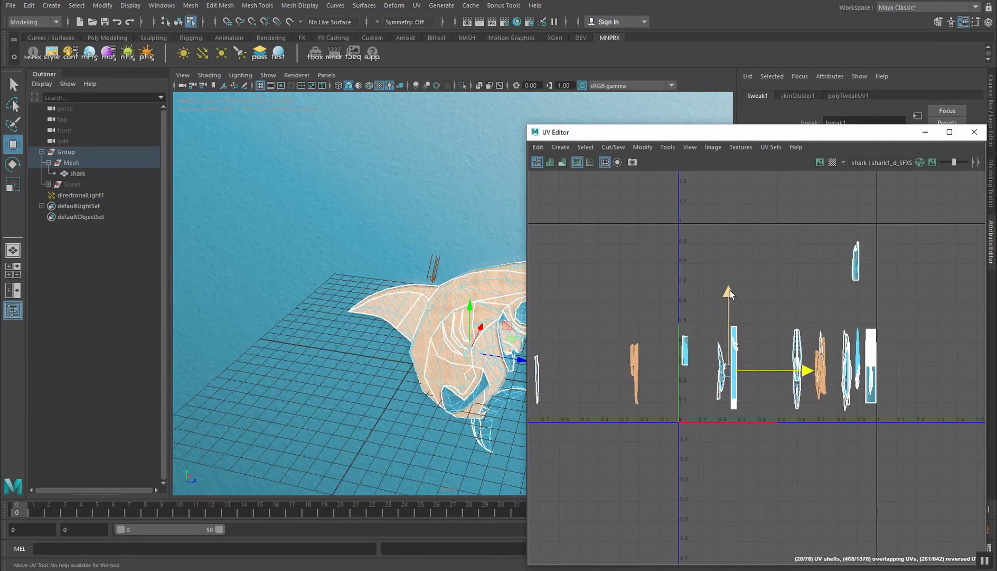
{"action": "left_click_drag", "start_coordinate": [717, 235], "coordinate": [717, 198]}
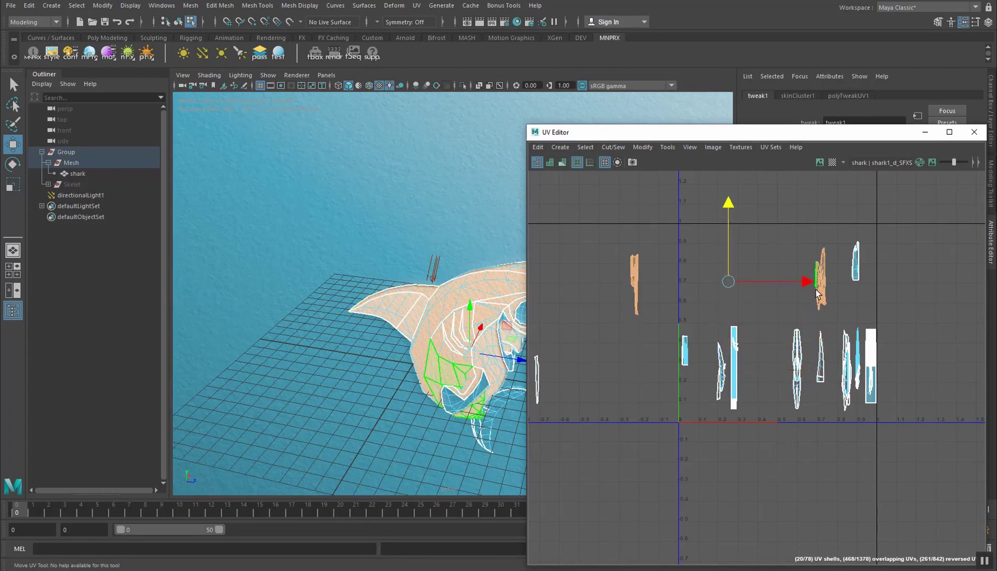
{"action": "left_click_drag", "start_coordinate": [666, 329], "coordinate": [667, 331]}
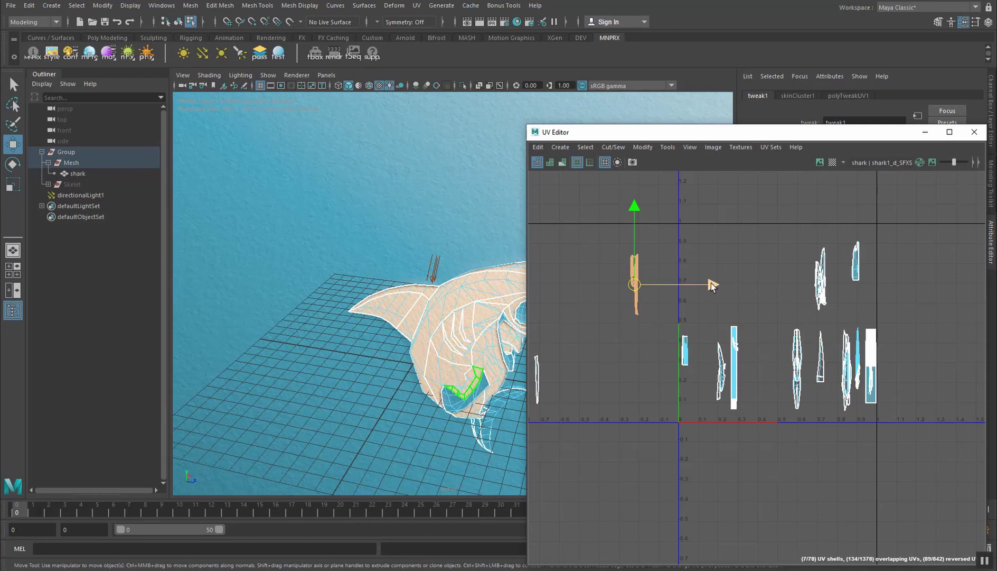
{"action": "left_click_drag", "start_coordinate": [712, 283], "coordinate": [916, 282]}
Step: Select the pectoral fin shell left outside the UV tile and move it horizontally into the mask's white half
{"action": "middle_click_drag", "start_coordinate": [390, 380], "coordinate": [296, 307], "text": "alt"}
{"action": "left_click", "coordinate": [429, 317]}
{"action": "left_click_drag", "start_coordinate": [429, 317], "coordinate": [401, 327], "text": "alt"}
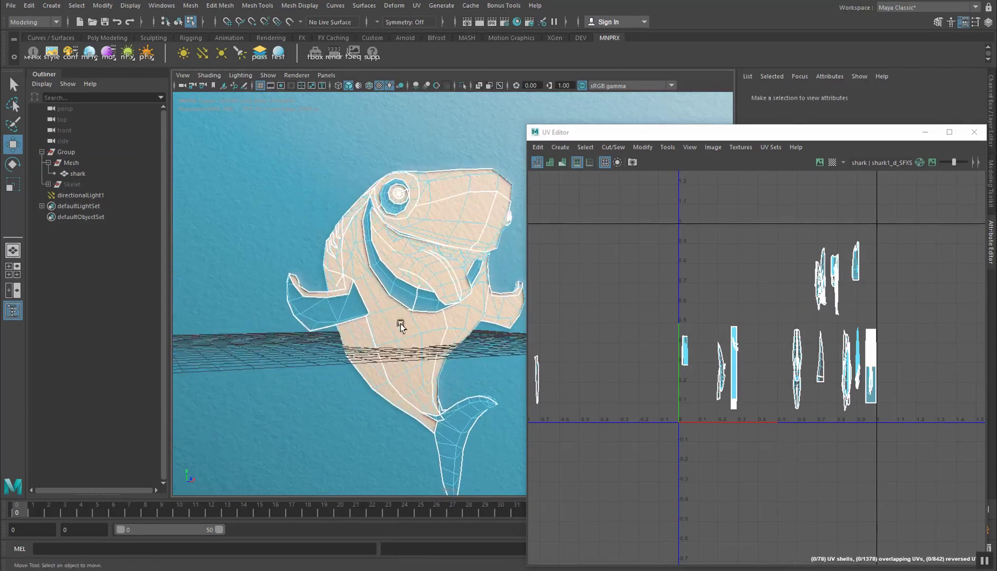
{"action": "left_click", "coordinate": [313, 308]}
{"action": "scroll", "coordinate": [338, 332], "scroll_direction": "down", "scroll_amount": 2}
{"action": "middle_click_drag", "start_coordinate": [392, 402], "coordinate": [395, 389], "text": "alt"}
{"action": "left_click_drag", "start_coordinate": [393, 390], "coordinate": [407, 385], "text": "alt"}
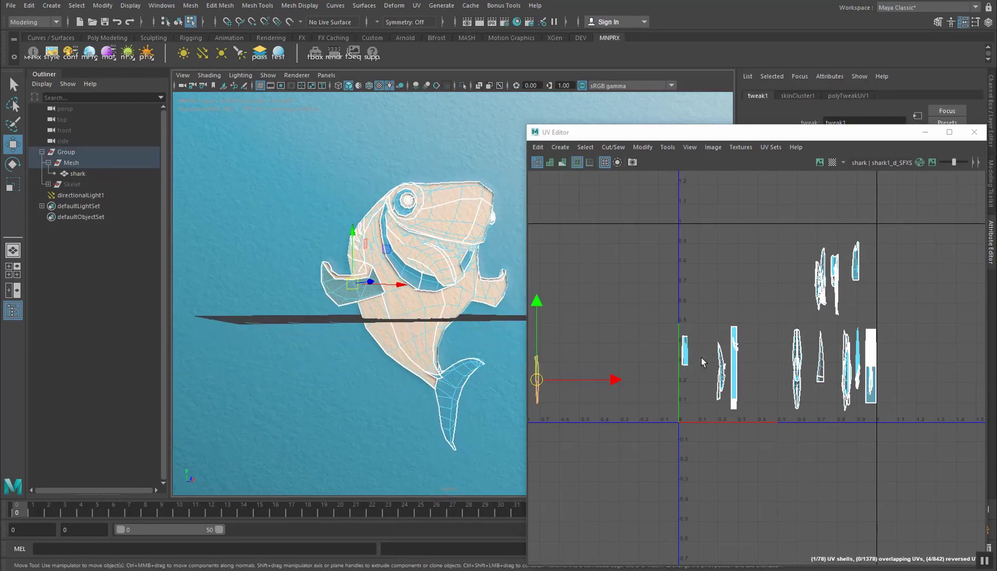
{"action": "left_click_drag", "start_coordinate": [612, 379], "coordinate": [860, 376]}
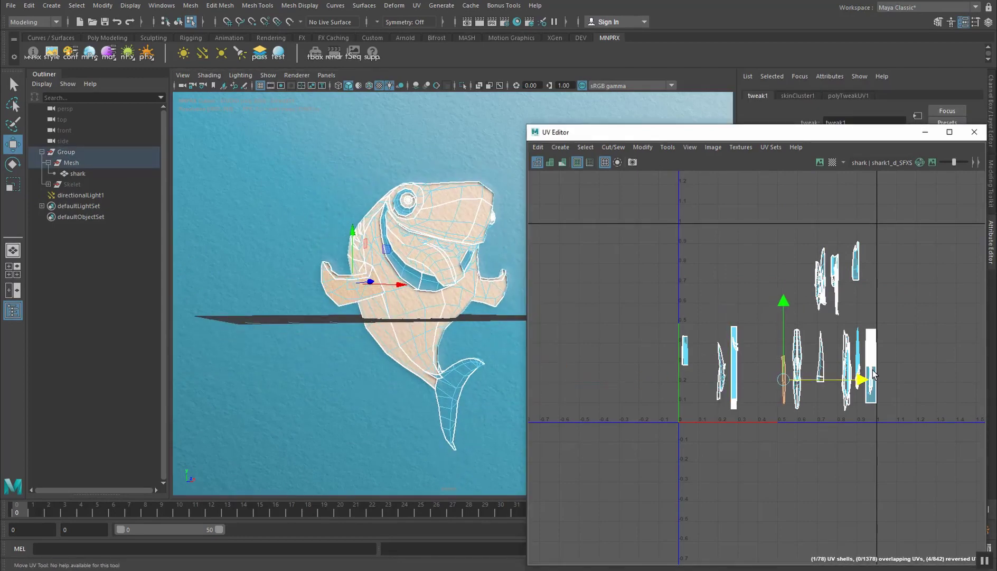
Step: Select one side of the tail fin and move its UV shell into the upper white half of the mask
{"action": "left_click_drag", "start_coordinate": [381, 429], "coordinate": [423, 350], "text": "alt"}
{"action": "left_click", "coordinate": [421, 353]}
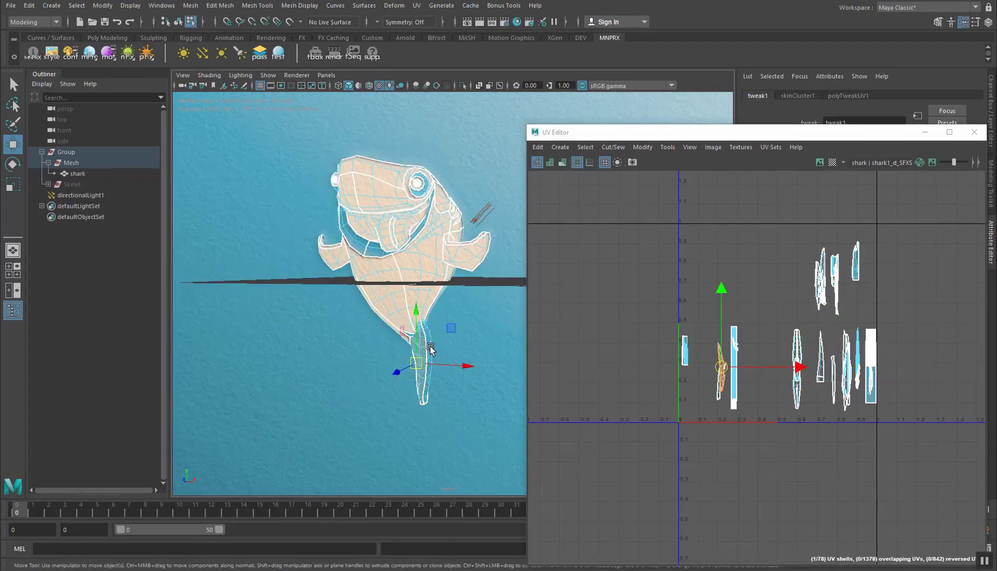
{"action": "scroll", "coordinate": [417, 359], "scroll_direction": "up", "scroll_amount": 4}
{"action": "left_click_drag", "start_coordinate": [485, 391], "coordinate": [400, 324], "text": "alt"}
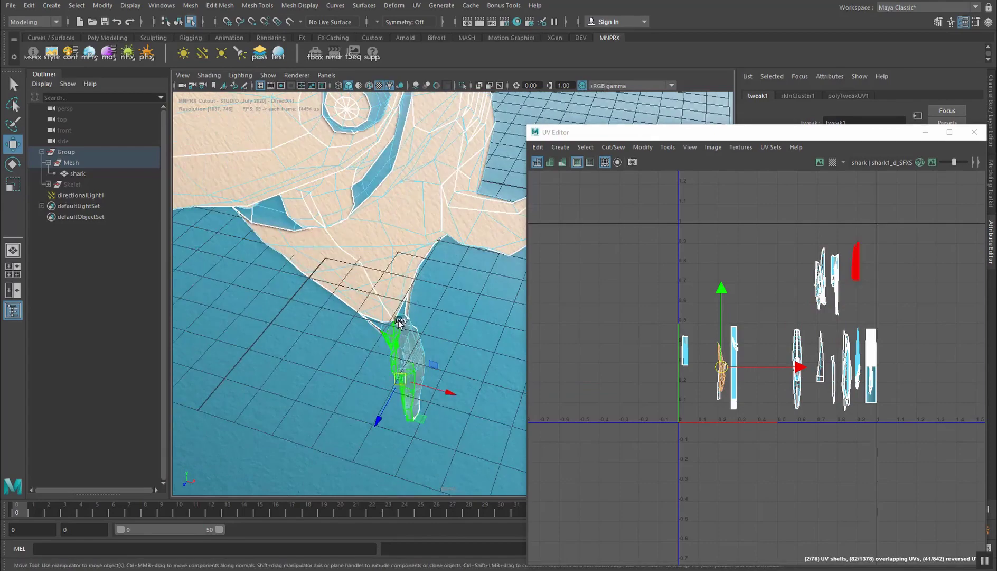
{"action": "middle_click_drag", "start_coordinate": [758, 299], "coordinate": [837, 191]}
Step: Move the remaining tail fin UV shell into the mask's white half and clear the selection
{"action": "scroll", "coordinate": [403, 324], "scroll_direction": "down", "scroll_amount": 5}
{"action": "left_click_drag", "start_coordinate": [403, 324], "coordinate": [419, 265], "text": "alt"}
{"action": "scroll", "coordinate": [419, 265], "scroll_direction": "up", "scroll_amount": 4}
{"action": "left_click", "coordinate": [429, 330]}
{"action": "middle_click_drag", "start_coordinate": [717, 381], "coordinate": [803, 309]}
{"action": "left_click", "coordinate": [494, 265]}
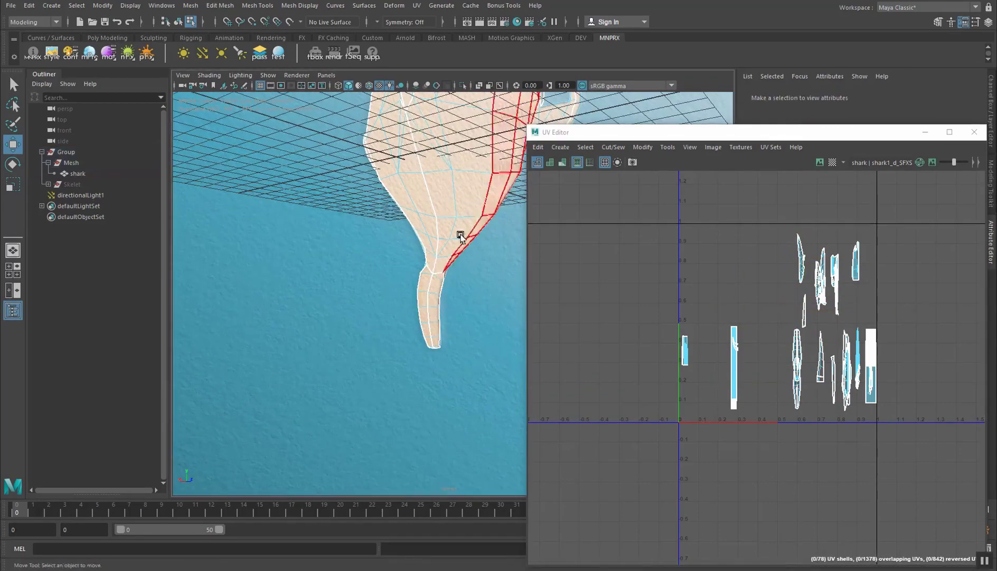
Step: Return the shark to object mode and leave it deselected
{"action": "middle_click_drag", "start_coordinate": [461, 234], "coordinate": [455, 328], "text": "alt"}
{"action": "left_click_drag", "start_coordinate": [454, 327], "coordinate": [360, 260], "text": "alt"}
{"action": "right_click_drag", "start_coordinate": [390, 243], "coordinate": [441, 223]}
{"action": "left_click", "coordinate": [449, 235]}
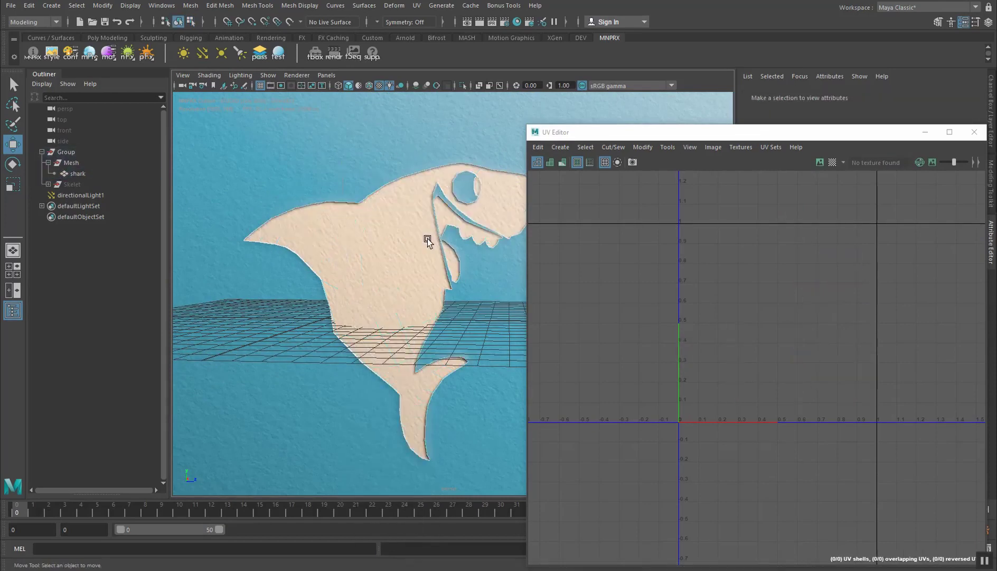
Step: Examine the shark's cutout silhouette, eyes and mouth openings from the front and both sides
{"action": "scroll", "coordinate": [429, 238], "scroll_direction": "down", "scroll_amount": 3}
{"action": "left_click_drag", "start_coordinate": [431, 247], "coordinate": [367, 253], "text": "alt"}
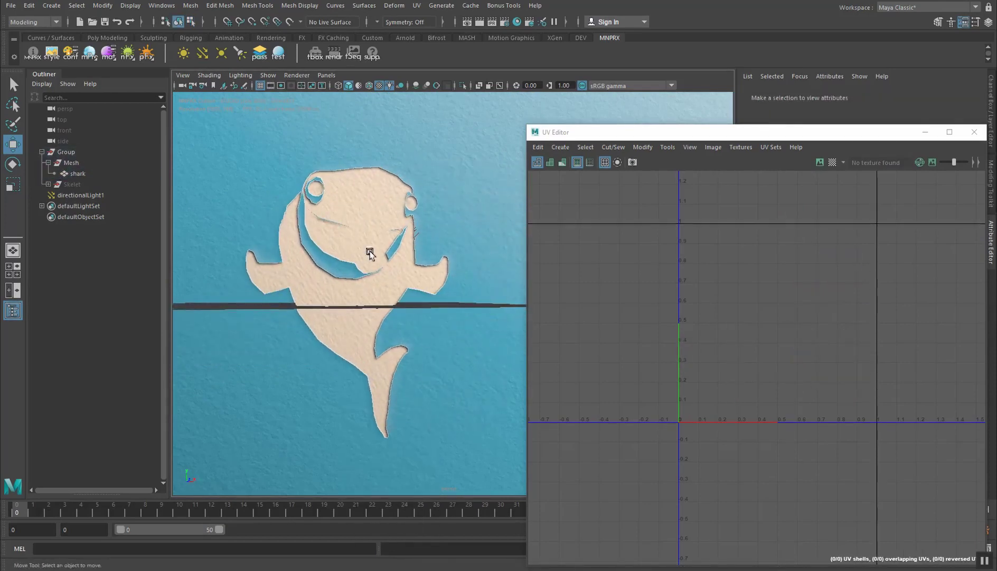
{"action": "left_click_drag", "start_coordinate": [311, 263], "coordinate": [372, 247], "text": "alt"}
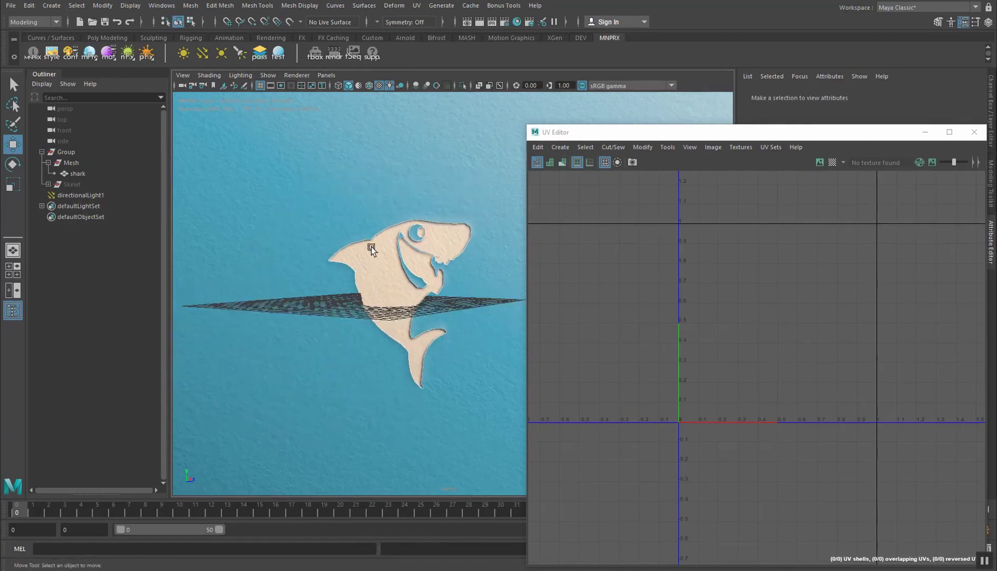
{"action": "left_click_drag", "start_coordinate": [387, 285], "coordinate": [372, 293], "text": "alt"}
{"action": "scroll", "coordinate": [396, 295], "scroll_direction": "up", "scroll_amount": 5}
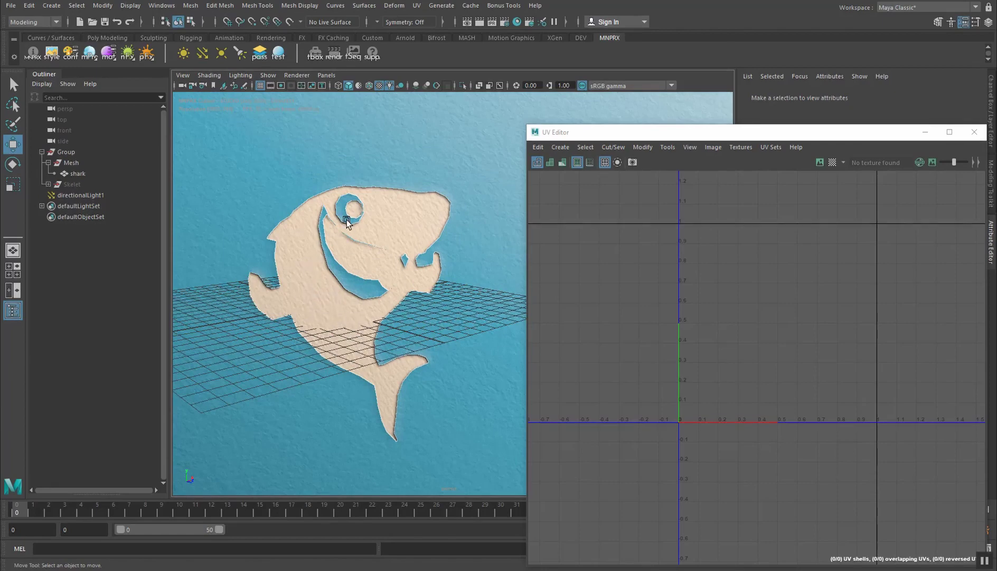
{"action": "left_click_drag", "start_coordinate": [412, 293], "coordinate": [388, 284], "text": "alt"}
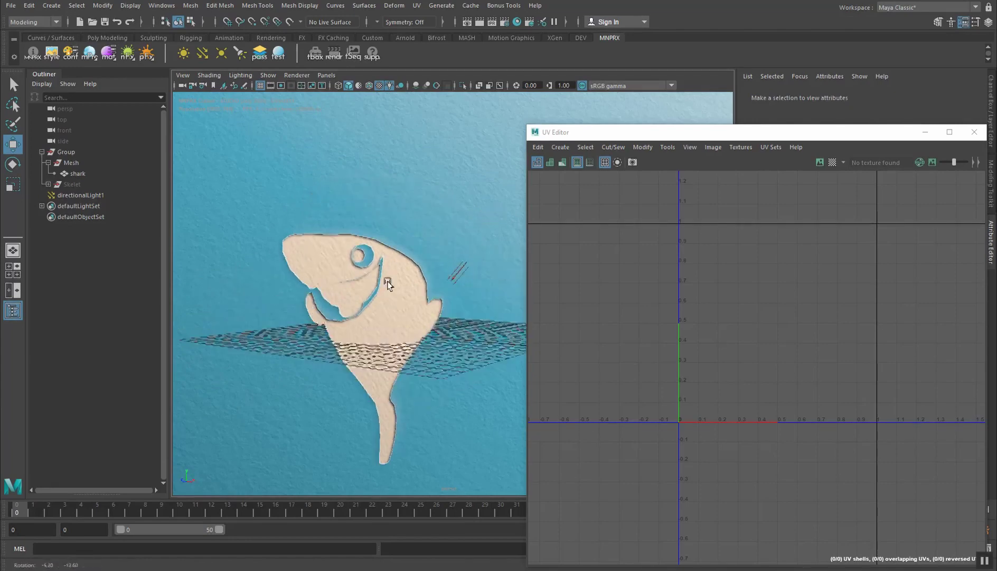
Step: Move the UV Editor window up and shrink it so the shark viewport is mostly uncovered
{"action": "left_click_drag", "start_coordinate": [566, 138], "coordinate": [499, 82]}
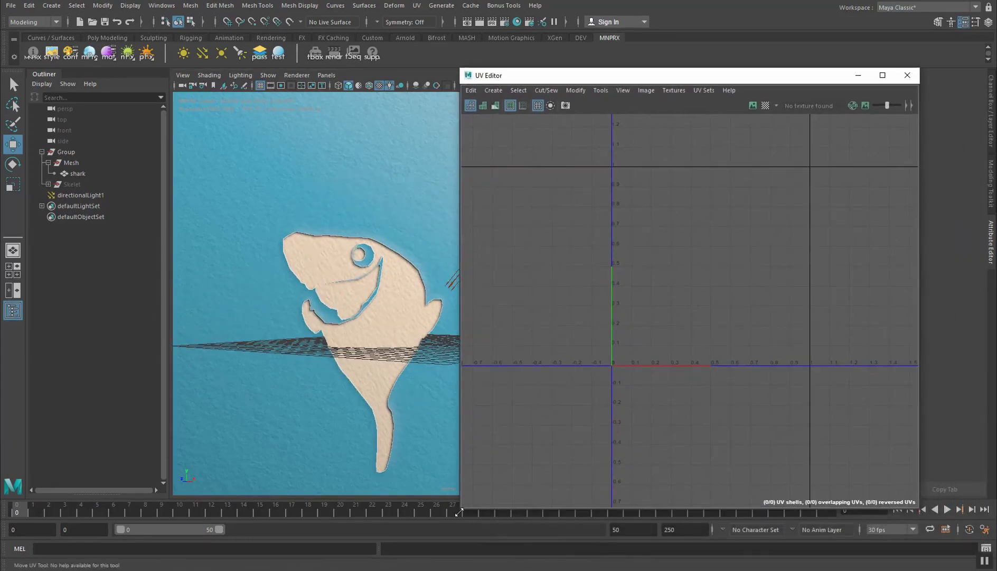
{"action": "left_click_drag", "start_coordinate": [481, 487], "coordinate": [650, 405]}
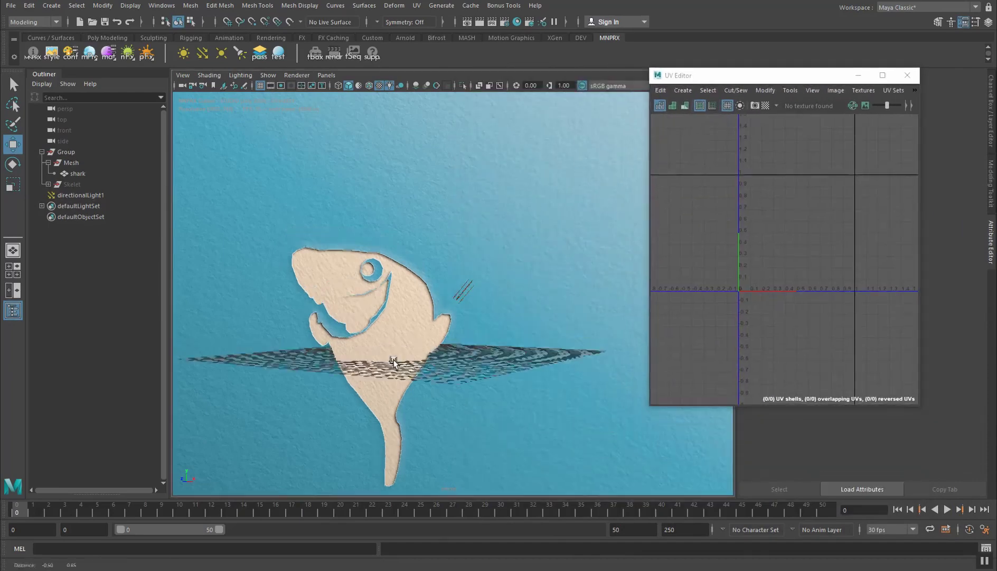
Step: Check the Baby Shark Animated reference on Sketchfab and compare it with the cutout in Maya from the front and side
{"action": "key", "text": "alt+Tab"}
{"action": "key", "text": "alt+Tab"}
{"action": "key", "text": "alt+Tab"}
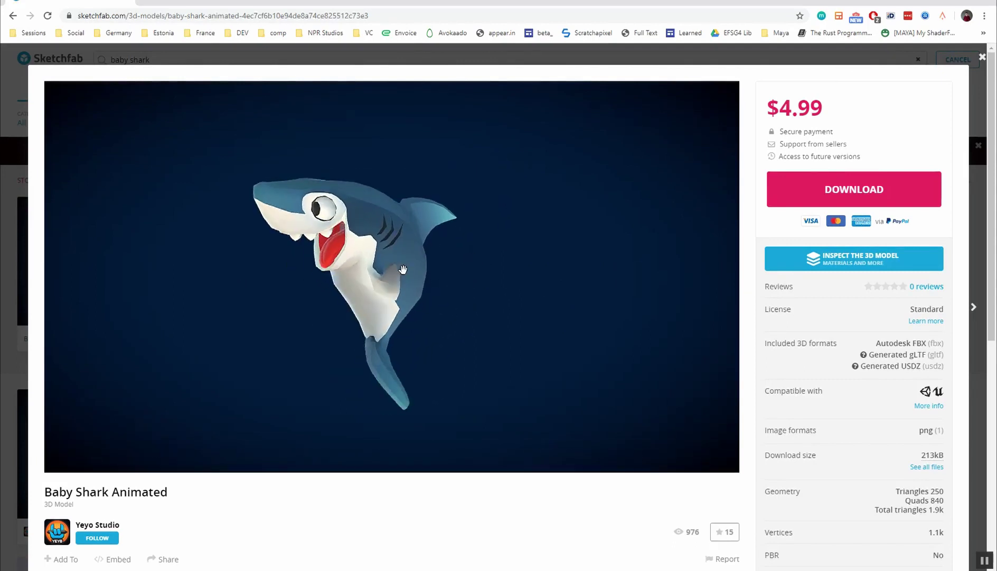
{"action": "key", "text": "alt+Tab"}
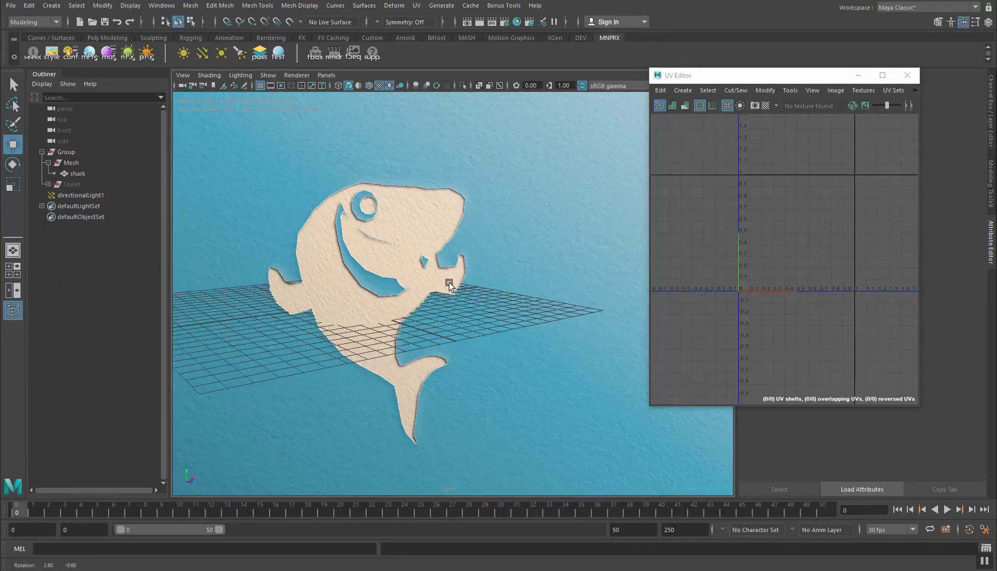
{"action": "mouse_move", "coordinate": [420, 250]}
{"action": "left_mouse_down", "text": "alt"}
{"action": "mouse_move", "coordinate": [378, 231]}
{"action": "mouse_move", "coordinate": [363, 236]}
{"action": "mouse_move", "coordinate": [444, 227]}
{"action": "mouse_move", "coordinate": [407, 227]}
{"action": "mouse_move", "coordinate": [402, 251]}
{"action": "left_mouse_up", "text": "alt"}
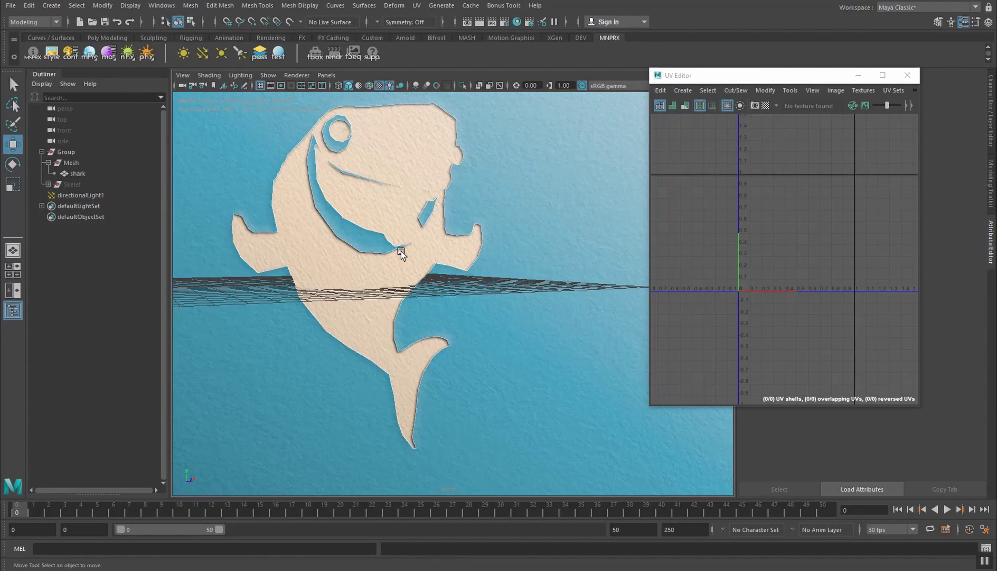
{"action": "mouse_move", "coordinate": [388, 243]}
{"action": "left_mouse_down", "text": "alt"}
{"action": "mouse_move", "coordinate": [362, 205]}
{"action": "mouse_move", "coordinate": [382, 214]}
{"action": "mouse_move", "coordinate": [358, 235]}
{"action": "mouse_move", "coordinate": [380, 236]}
{"action": "left_mouse_up", "text": "alt"}
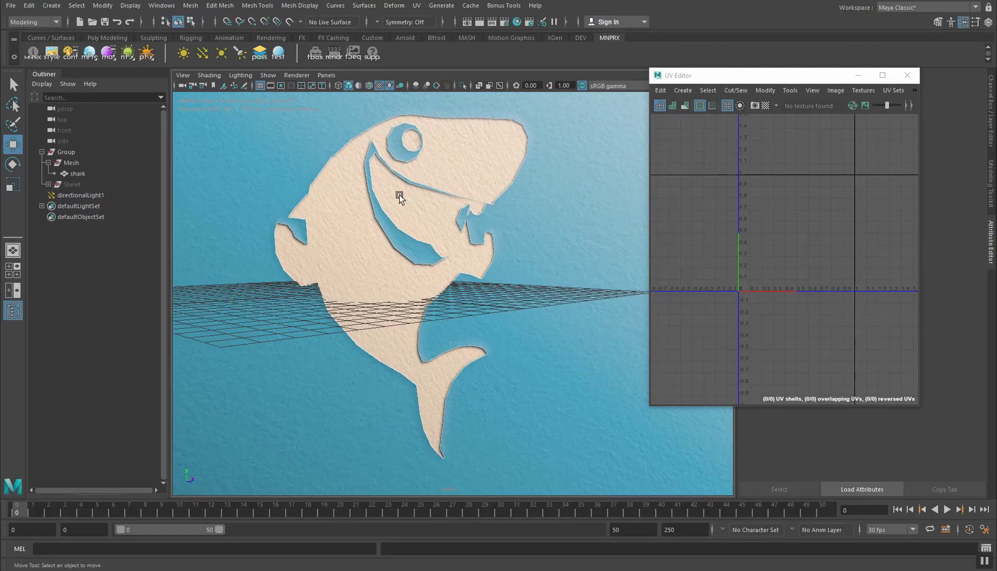
{"action": "left_click_drag", "start_coordinate": [441, 256], "coordinate": [448, 204], "text": "alt"}
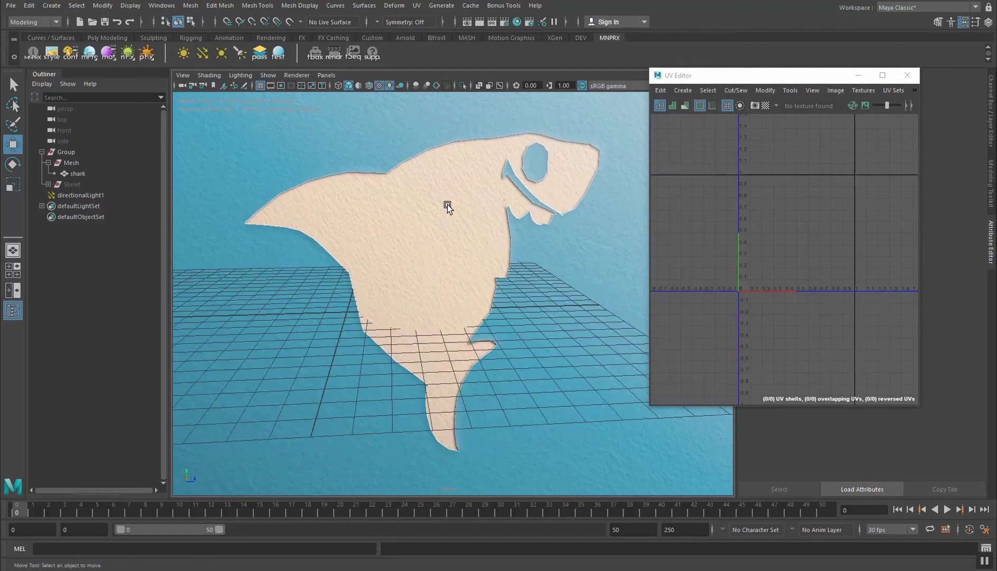
Step: Select the shark mesh and switch it to UV shell selection
{"action": "left_click", "coordinate": [447, 204]}
{"action": "scroll", "coordinate": [447, 204], "scroll_direction": "up", "scroll_amount": 5}
{"action": "middle_click_drag", "start_coordinate": [448, 204], "coordinate": [451, 225], "text": "alt"}
{"action": "scroll", "coordinate": [449, 222], "scroll_direction": "down", "scroll_amount": 5}
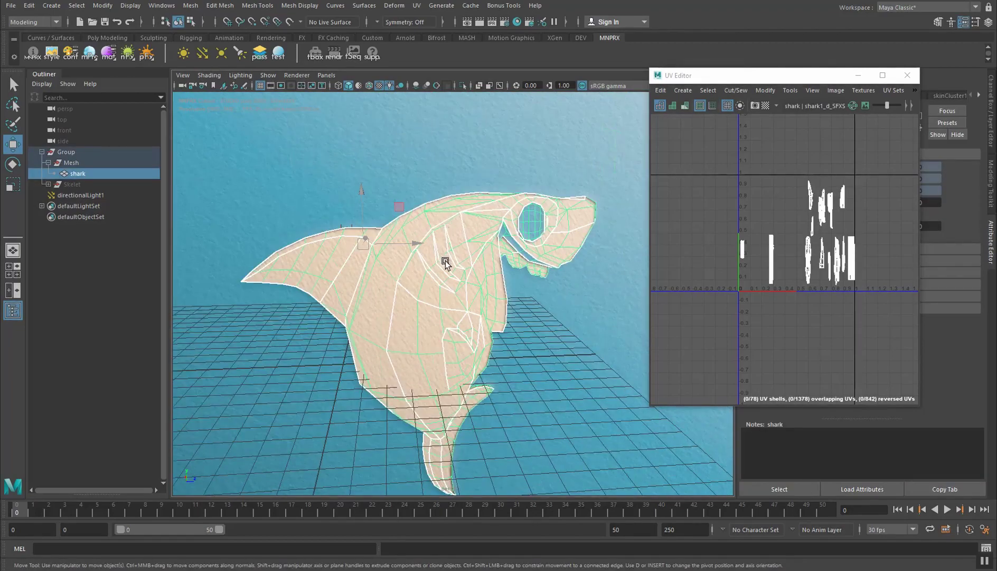
{"action": "middle_click_drag", "start_coordinate": [446, 260], "coordinate": [443, 219], "text": "alt"}
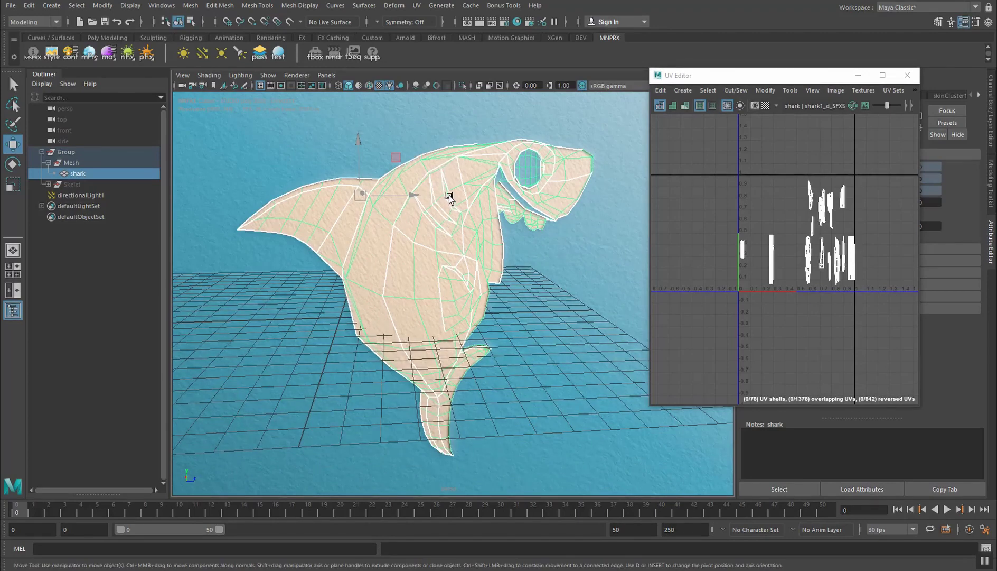
{"action": "right_click", "coordinate": [449, 196]}
{"action": "right_click_drag", "start_coordinate": [770, 250], "coordinate": [741, 240]}
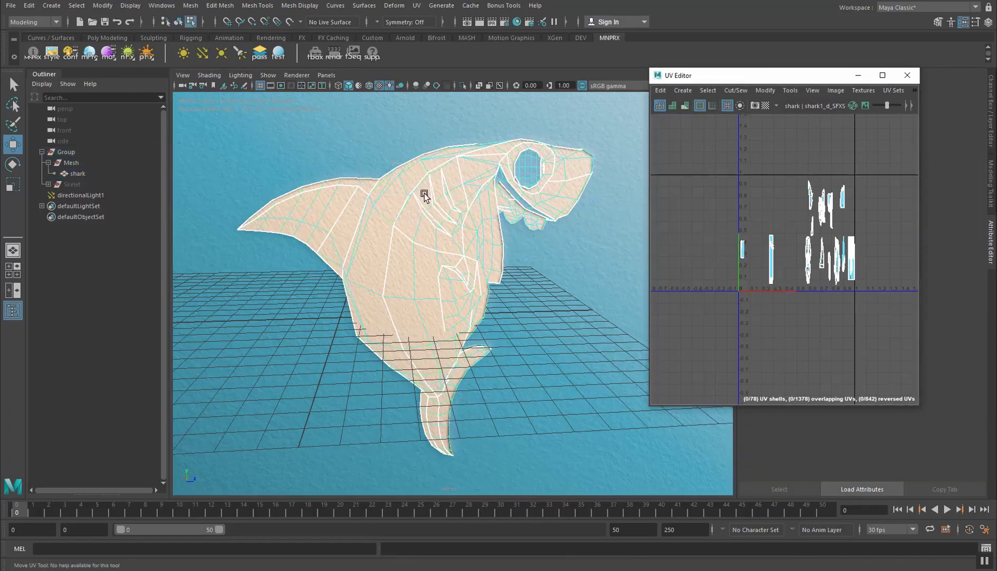
Step: Select the three gill slit UV shells on each side of the body, move them into the mask's black half and clear the selection
{"action": "scroll", "coordinate": [425, 193], "scroll_direction": "up", "scroll_amount": 3}
{"action": "middle_click_drag", "start_coordinate": [463, 158], "coordinate": [471, 179], "text": "alt"}
{"action": "left_click", "coordinate": [454, 202]}
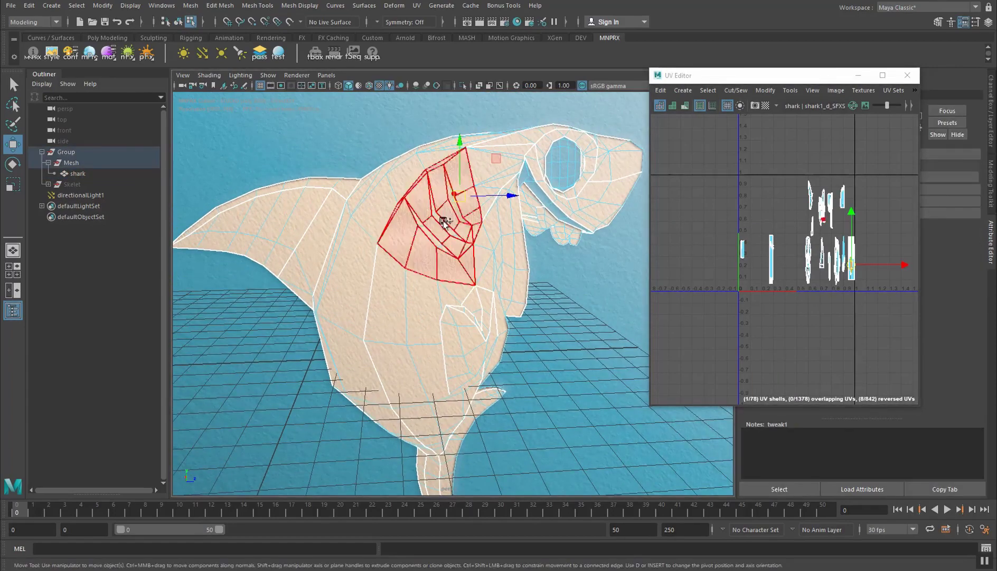
{"action": "left_click", "coordinate": [443, 224], "text": "shift"}
{"action": "left_click", "coordinate": [432, 238], "text": "shift"}
{"action": "left_click_drag", "start_coordinate": [357, 284], "coordinate": [513, 240], "text": "alt"}
{"action": "scroll", "coordinate": [513, 241], "scroll_direction": "up", "scroll_amount": 3}
{"action": "middle_click_drag", "start_coordinate": [513, 241], "coordinate": [470, 245], "text": "alt"}
{"action": "left_click_drag", "start_coordinate": [417, 262], "coordinate": [477, 240], "text": "alt"}
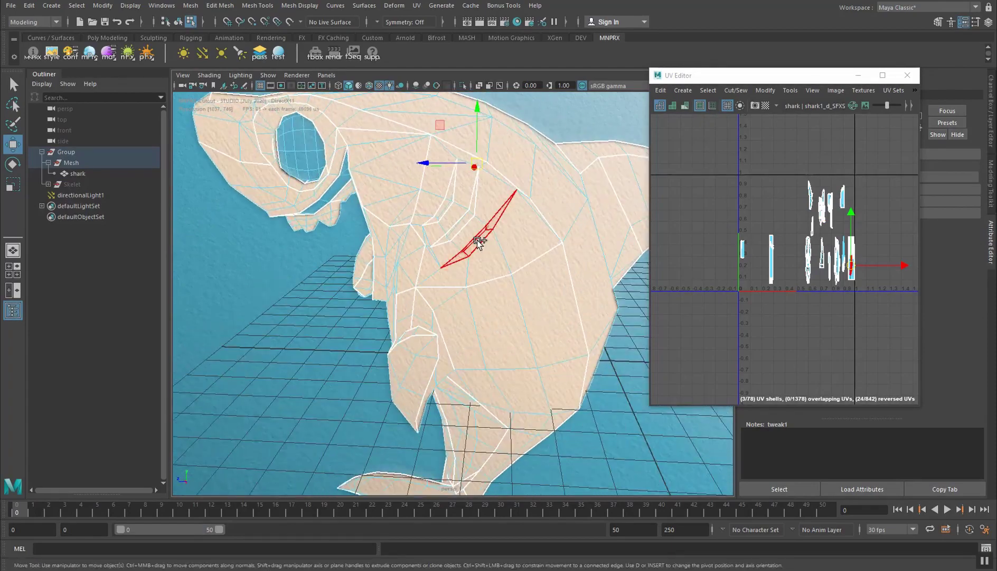
{"action": "left_click", "coordinate": [477, 240], "text": "shift"}
{"action": "left_click", "coordinate": [469, 217], "text": "shift"}
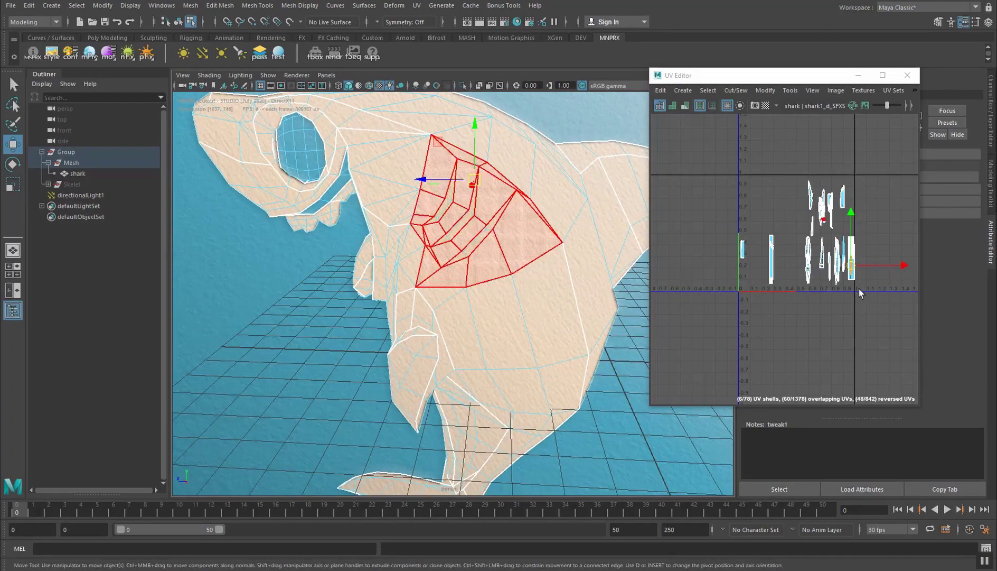
{"action": "left_click", "coordinate": [904, 264]}
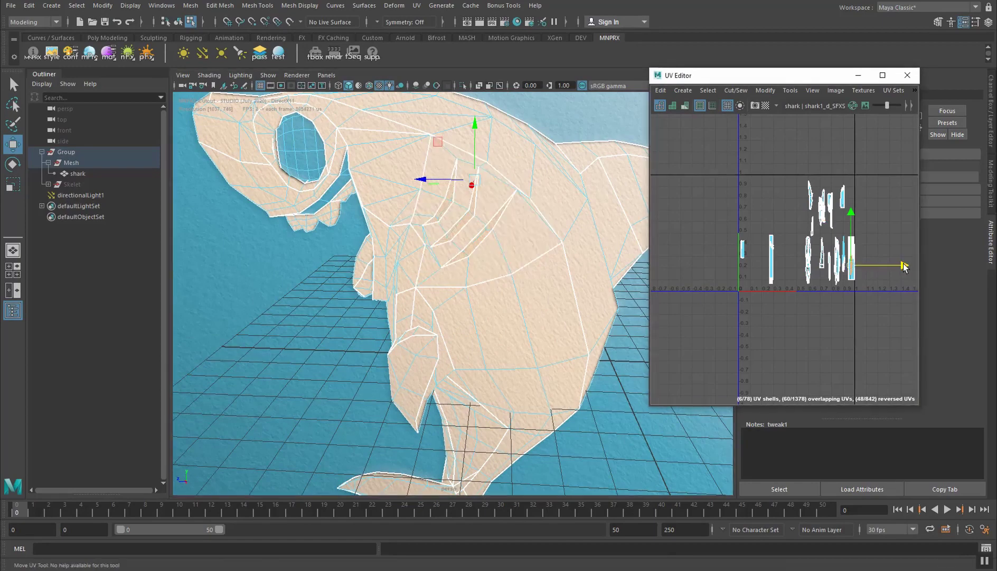
{"action": "left_click_drag", "start_coordinate": [863, 268], "coordinate": [842, 267]}
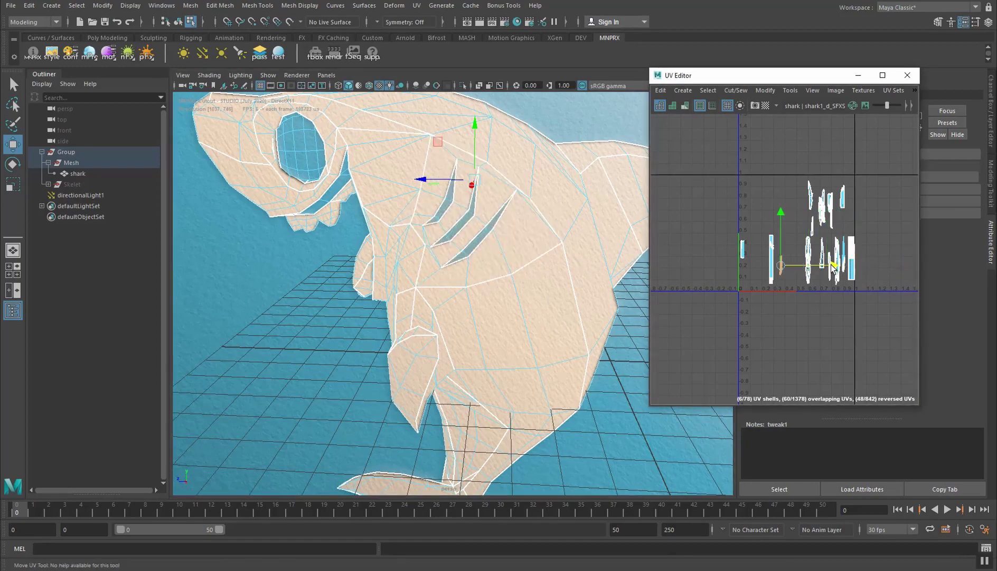
{"action": "left_click", "coordinate": [320, 328]}
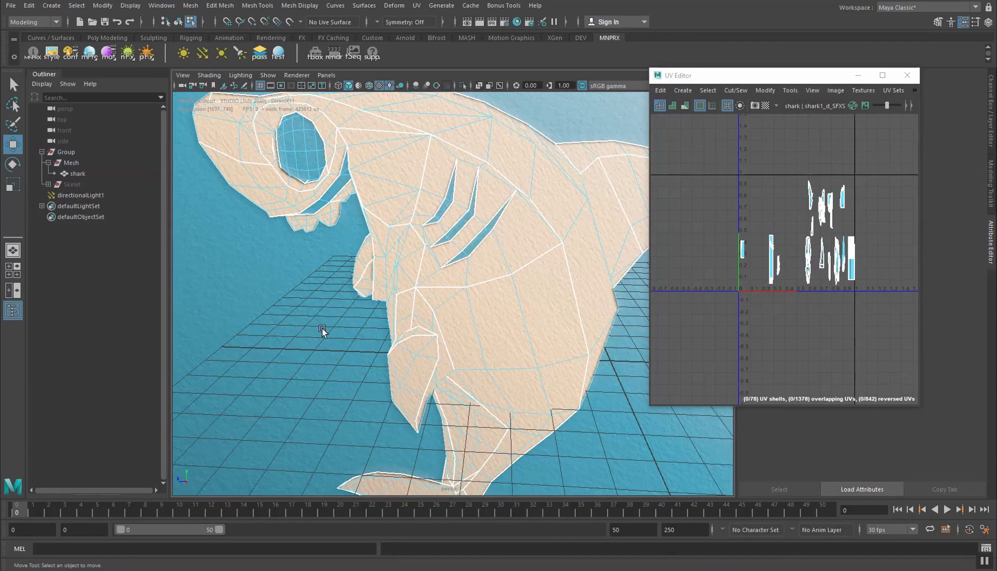
Step: Return the shark to object mode, leave it deselected and view the cut-out gills
{"action": "right_click_drag", "start_coordinate": [433, 236], "coordinate": [475, 222]}
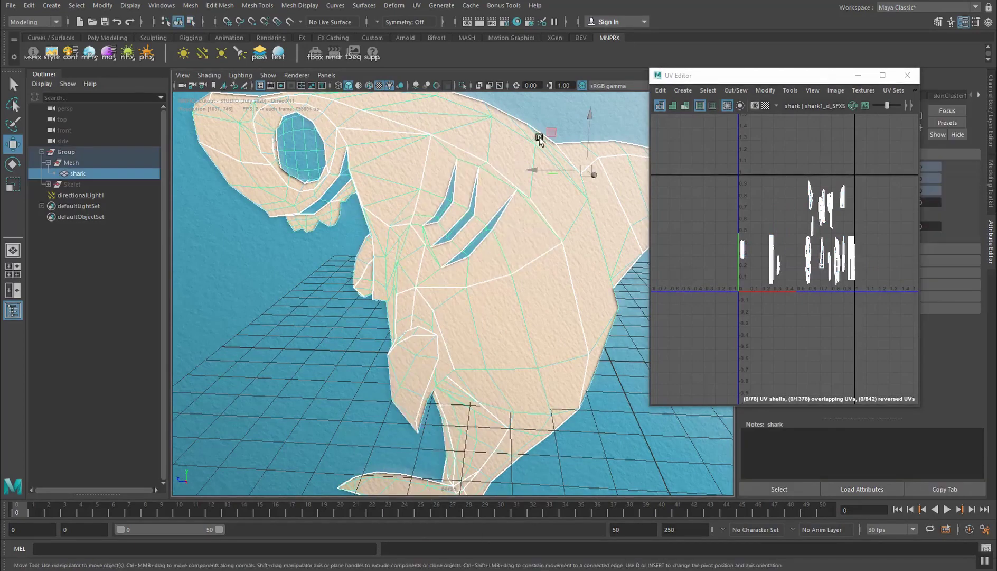
{"action": "left_click", "coordinate": [561, 119]}
{"action": "scroll", "coordinate": [562, 120], "scroll_direction": "down", "scroll_amount": 5}
{"action": "left_click_drag", "start_coordinate": [498, 269], "coordinate": [451, 261], "text": "alt"}
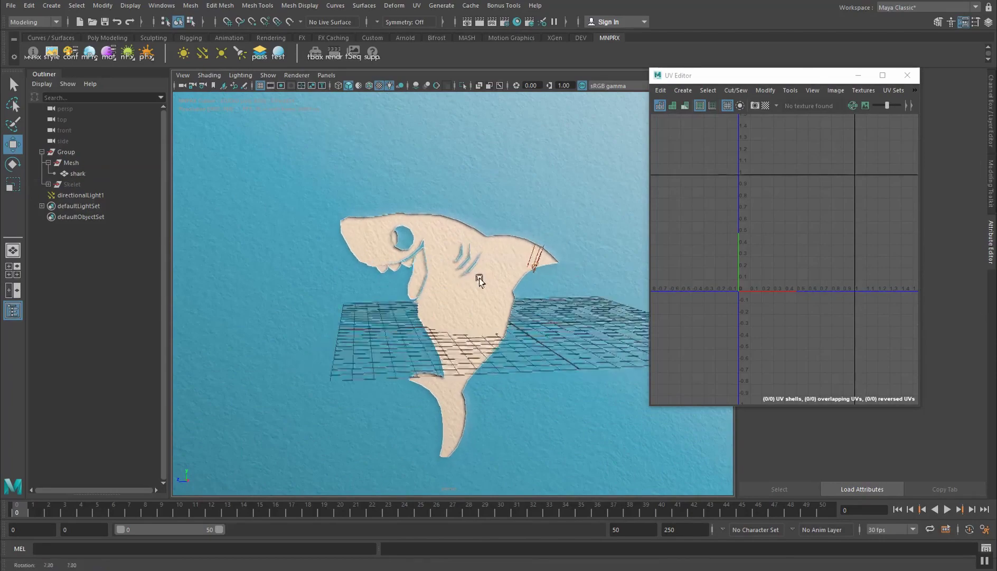
Step: Select the UV shells surrounding both eyeballs and move them horizontally into the mask's black half
{"action": "scroll", "coordinate": [421, 234], "scroll_direction": "up", "scroll_amount": 6}
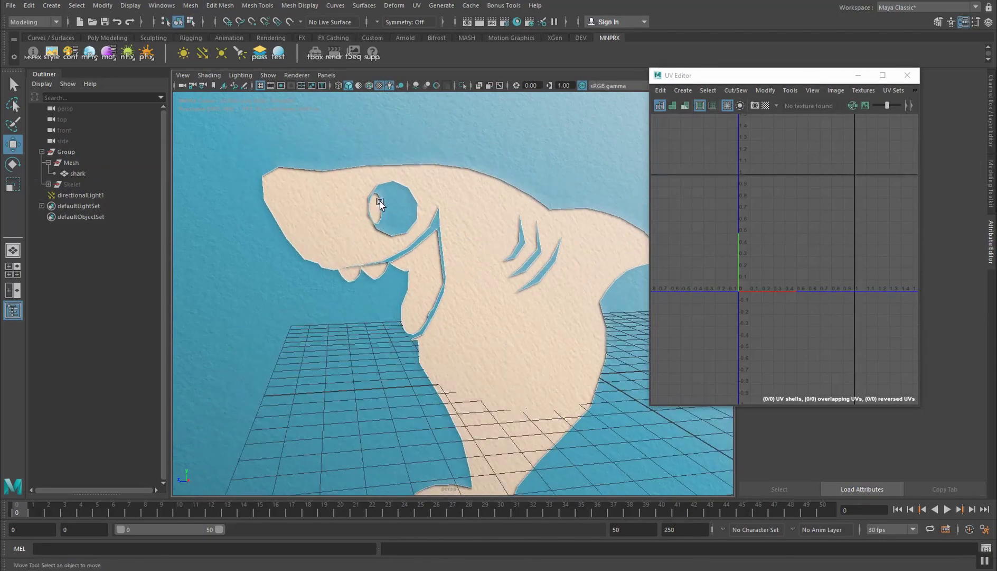
{"action": "left_click", "coordinate": [379, 201]}
{"action": "scroll", "coordinate": [388, 218], "scroll_direction": "up", "scroll_amount": 3}
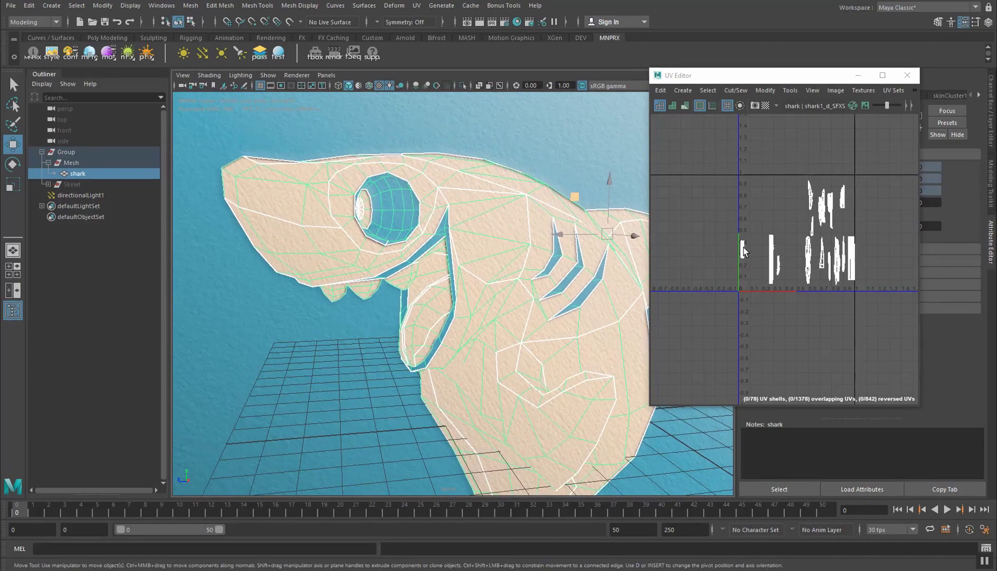
{"action": "right_click_drag", "start_coordinate": [744, 250], "coordinate": [708, 233]}
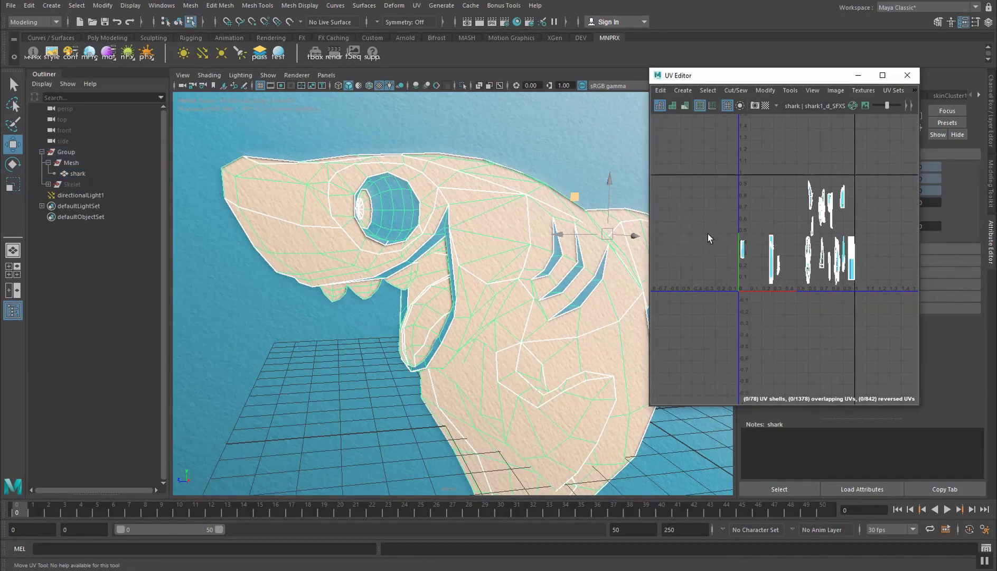
{"action": "left_click", "coordinate": [347, 197]}
{"action": "left_click_drag", "start_coordinate": [323, 249], "coordinate": [386, 269], "text": "alt"}
{"action": "left_click", "coordinate": [454, 200], "text": "shift"}
{"action": "scroll", "coordinate": [492, 243], "scroll_direction": "down", "scroll_amount": 4}
{"action": "left_click_drag", "start_coordinate": [880, 200], "coordinate": [823, 202]}
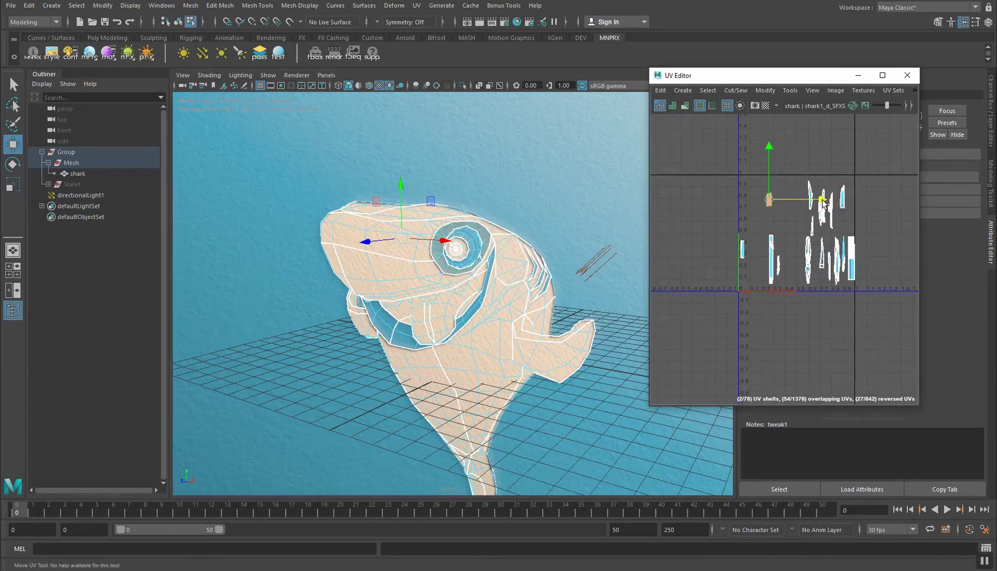
{"action": "scroll", "coordinate": [508, 276], "scroll_direction": "up", "scroll_amount": 3}
{"action": "left_click", "coordinate": [530, 160]}
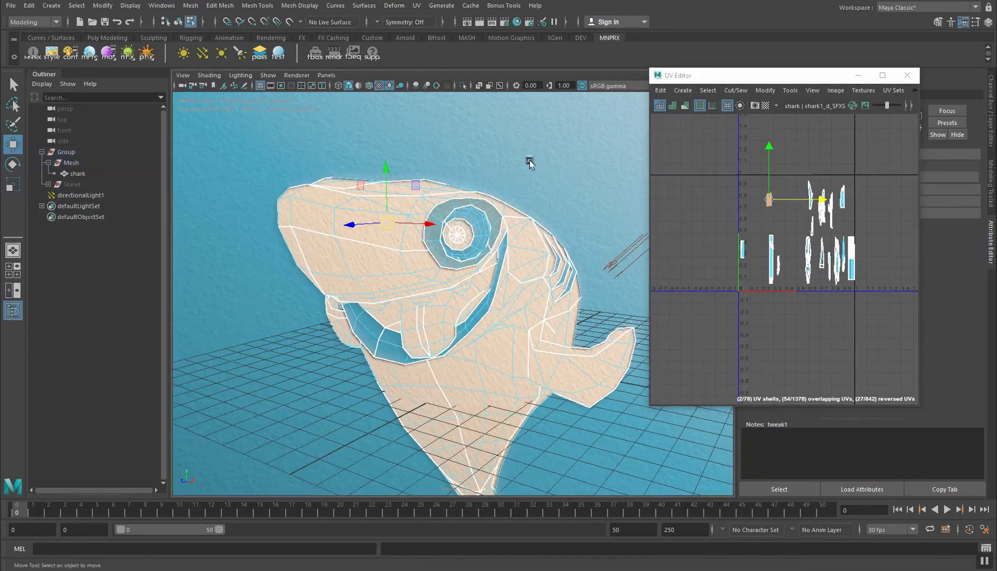
Step: Try to move the pupil UV shell toward the mask's black half and undo the move
{"action": "left_click", "coordinate": [469, 237]}
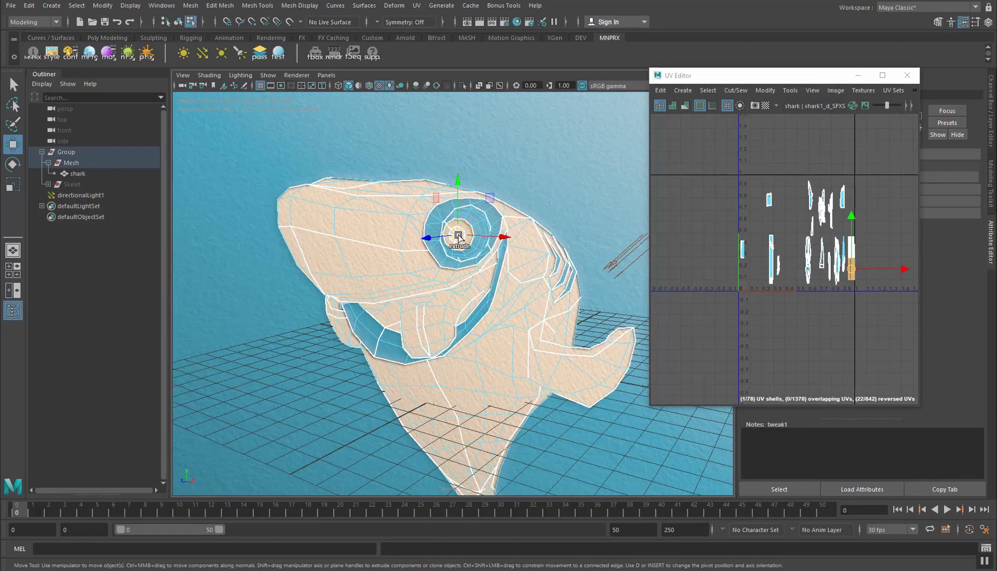
{"action": "left_click_drag", "start_coordinate": [338, 272], "coordinate": [491, 270], "text": "alt"}
{"action": "scroll", "coordinate": [491, 271], "scroll_direction": "up", "scroll_amount": 3}
{"action": "left_click_drag", "start_coordinate": [905, 269], "coordinate": [881, 269]}
{"action": "key", "text": "ctrl+z"}
{"action": "left_click_drag", "start_coordinate": [576, 248], "coordinate": [461, 245], "text": "alt"}
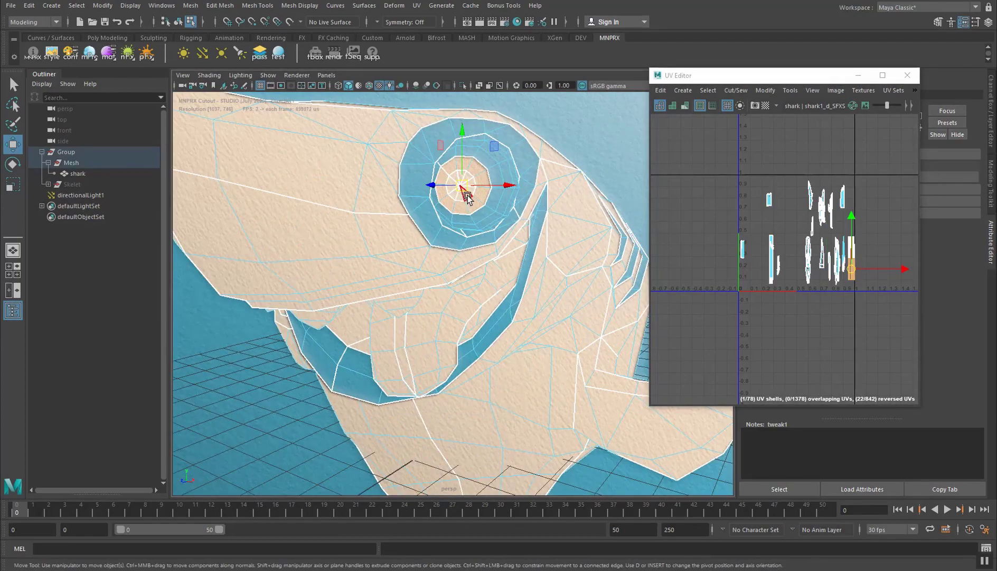
Step: Return the shark to object mode and deselect it after checking the eye up close
{"action": "scroll", "coordinate": [467, 195], "scroll_direction": "up", "scroll_amount": 3}
{"action": "middle_click_drag", "start_coordinate": [477, 177], "coordinate": [478, 231], "text": "alt"}
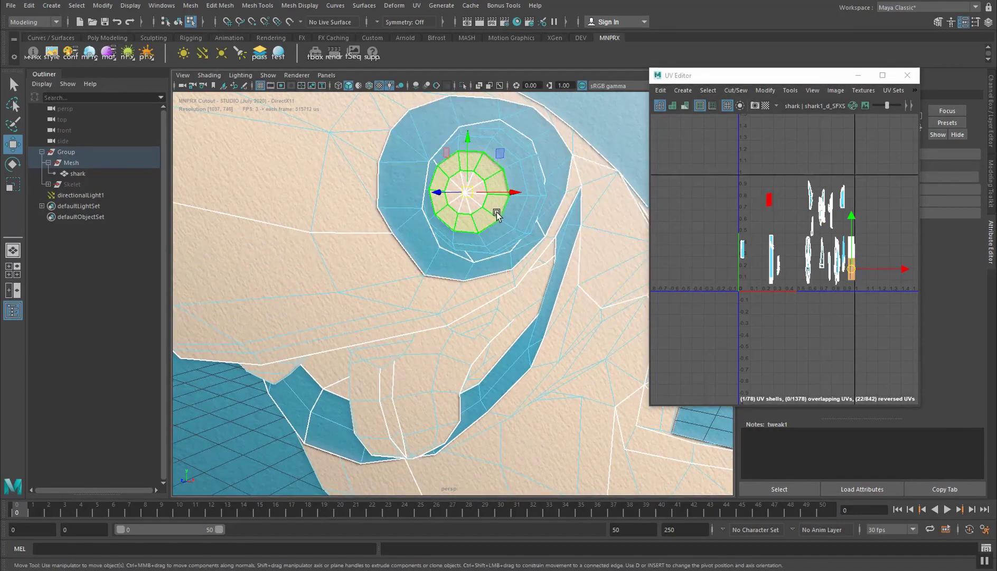
{"action": "scroll", "coordinate": [473, 219], "scroll_direction": "down", "scroll_amount": 3}
{"action": "right_click_drag", "start_coordinate": [473, 219], "coordinate": [510, 183]}
{"action": "left_click", "coordinate": [523, 166]}
{"action": "scroll", "coordinate": [520, 169], "scroll_direction": "down", "scroll_amount": 4}
{"action": "left_click_drag", "start_coordinate": [449, 273], "coordinate": [583, 270], "text": "alt"}
{"action": "left_click_drag", "start_coordinate": [413, 277], "coordinate": [476, 272], "text": "alt"}
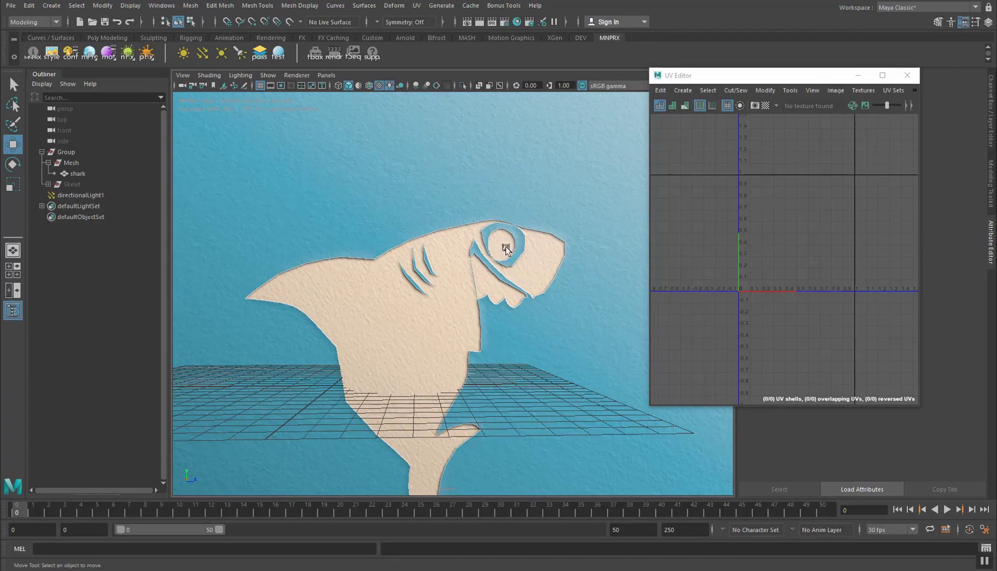
Step: Examine the shark's teeth, tongue and mouth opening in the cutout from the side and front
{"action": "left_click_drag", "start_coordinate": [516, 248], "coordinate": [536, 270], "text": "alt"}
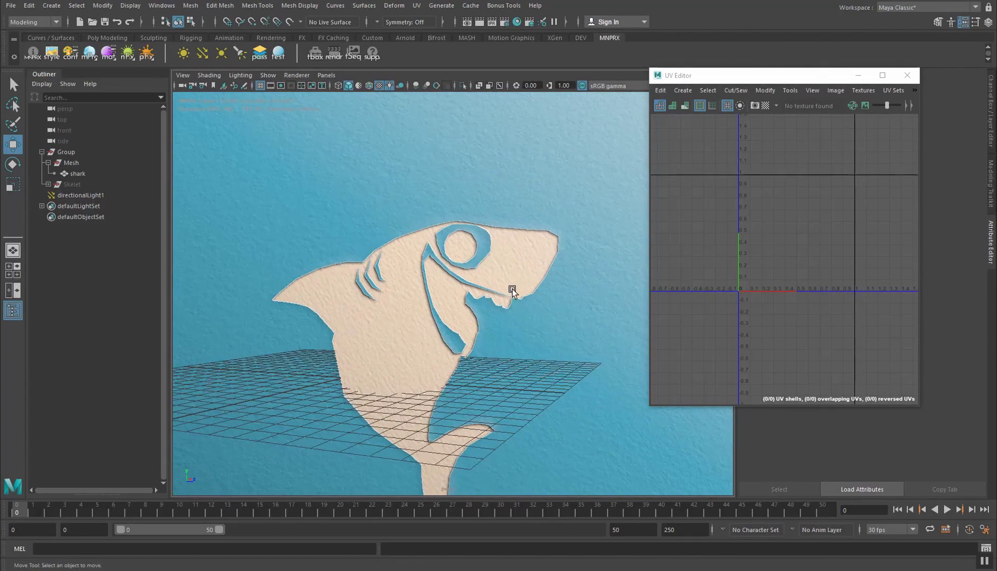
{"action": "scroll", "coordinate": [510, 290], "scroll_direction": "up", "scroll_amount": 5}
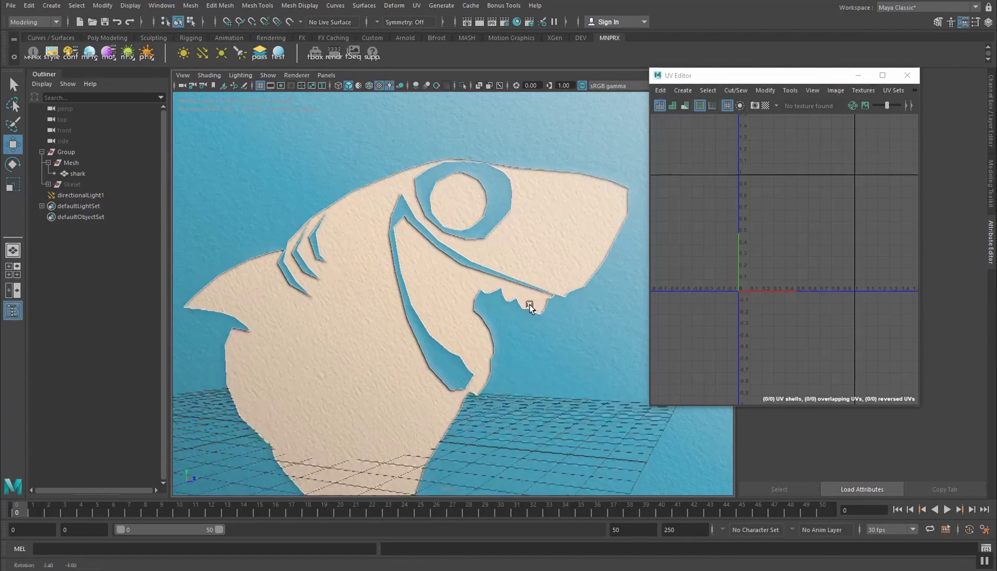
{"action": "left_click", "coordinate": [491, 295]}
{"action": "left_click_drag", "start_coordinate": [489, 296], "coordinate": [394, 312], "text": "alt"}
{"action": "scroll", "coordinate": [393, 308], "scroll_direction": "down", "scroll_amount": 4}
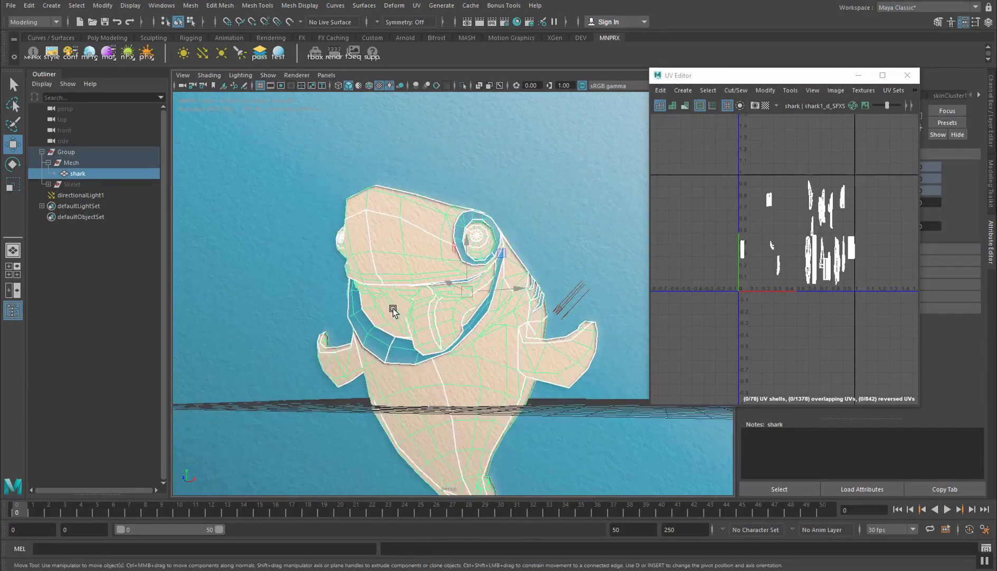
{"action": "left_click", "coordinate": [613, 222]}
{"action": "left_click_drag", "start_coordinate": [396, 267], "coordinate": [441, 300], "text": "alt"}
{"action": "scroll", "coordinate": [429, 287], "scroll_direction": "down", "scroll_amount": 3}
{"action": "scroll", "coordinate": [479, 290], "scroll_direction": "up", "scroll_amount": 4}
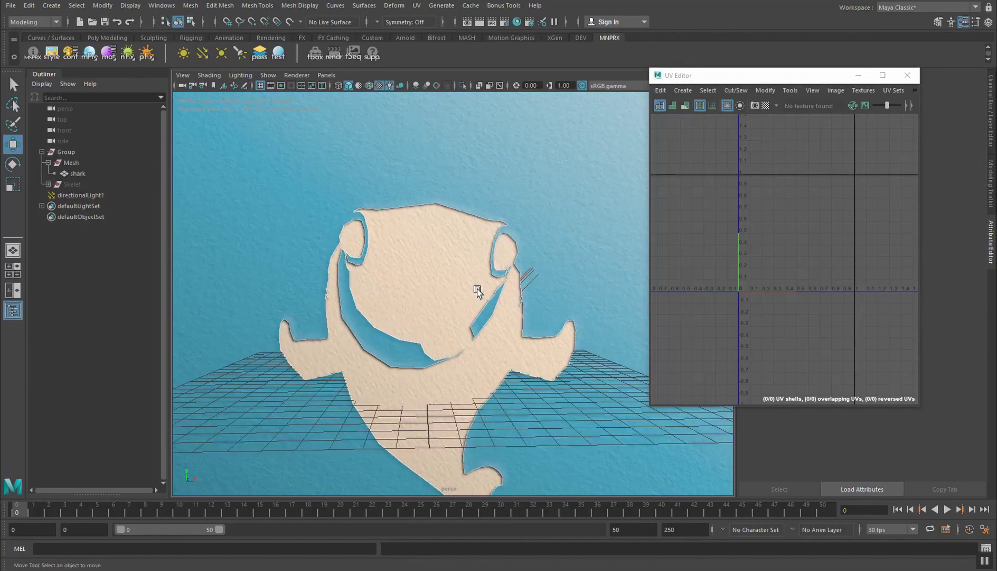
{"action": "left_click_drag", "start_coordinate": [398, 299], "coordinate": [504, 316], "text": "alt"}
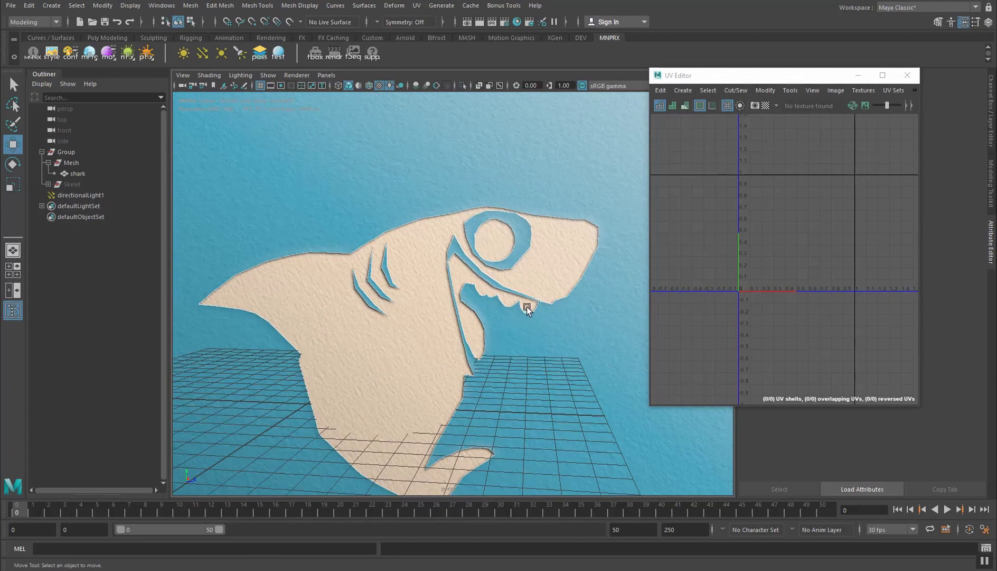
Step: Select the shark from the front and switch to UV shell selection
{"action": "left_click_drag", "start_coordinate": [526, 306], "coordinate": [383, 301], "text": "alt"}
{"action": "left_click", "coordinate": [383, 301]}
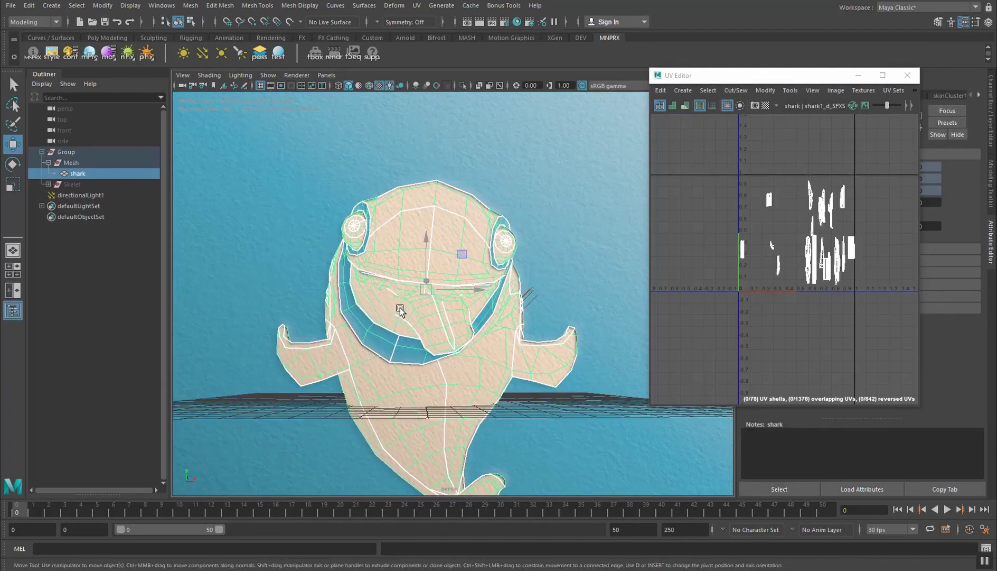
{"action": "right_click", "coordinate": [808, 258]}
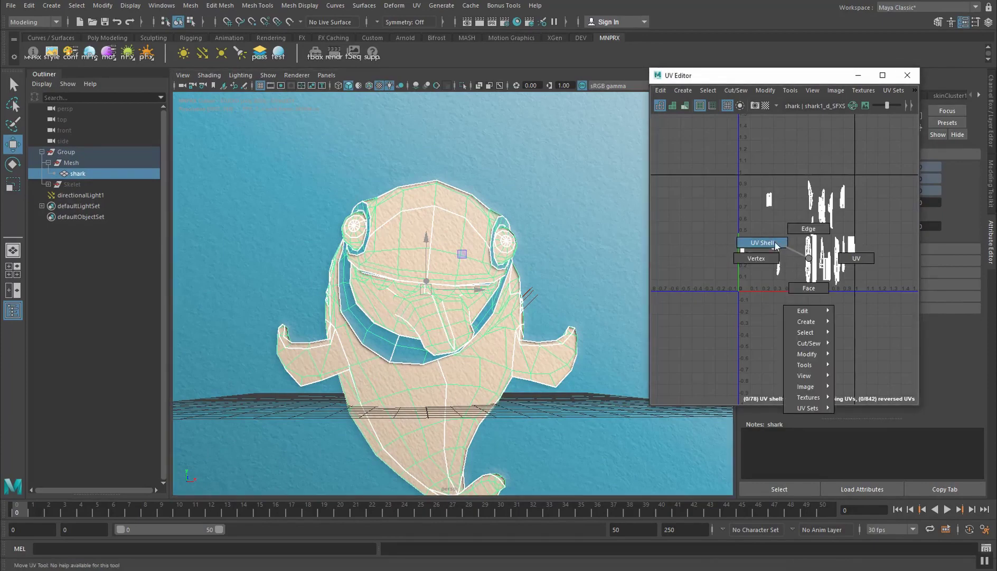
{"action": "right_click_drag", "start_coordinate": [775, 246], "coordinate": [766, 243]}
{"action": "scroll", "coordinate": [437, 299], "scroll_direction": "up", "scroll_amount": 4}
{"action": "left_click_drag", "start_coordinate": [437, 300], "coordinate": [417, 313], "text": "alt"}
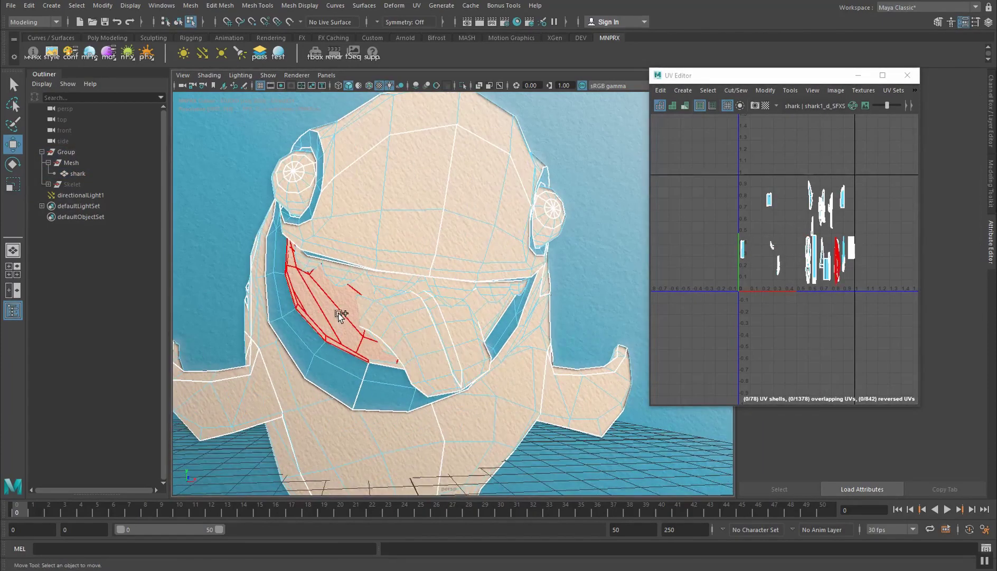
Step: Select the four UV shells lining the inside of the mouth and move them horizontally into the mask's black half
{"action": "left_click", "coordinate": [338, 313]}
{"action": "left_click", "coordinate": [491, 311], "text": "shift"}
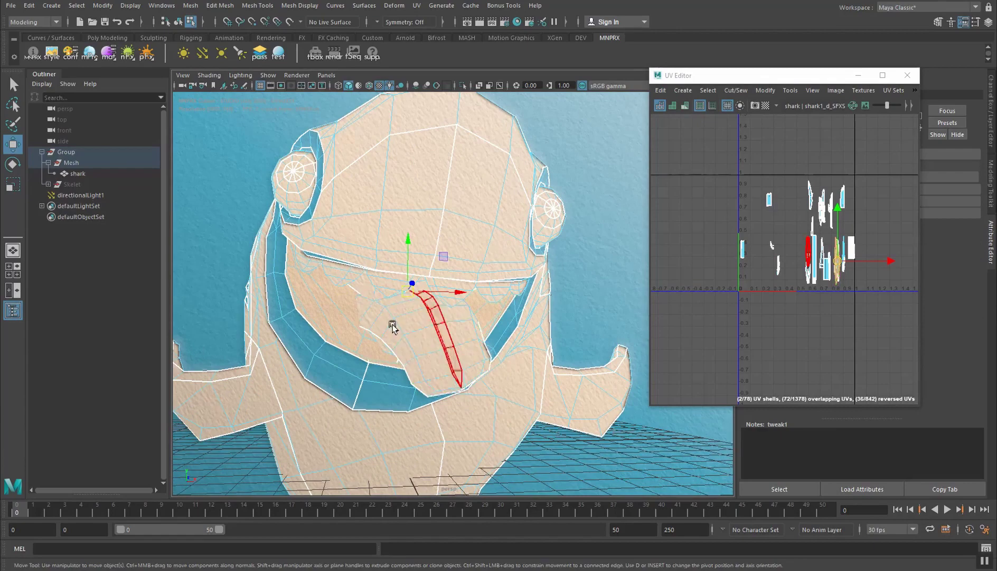
{"action": "left_click_drag", "start_coordinate": [392, 325], "coordinate": [376, 265], "text": "alt"}
{"action": "left_click", "coordinate": [376, 265], "text": "shift"}
{"action": "left_click", "coordinate": [489, 288], "text": "shift"}
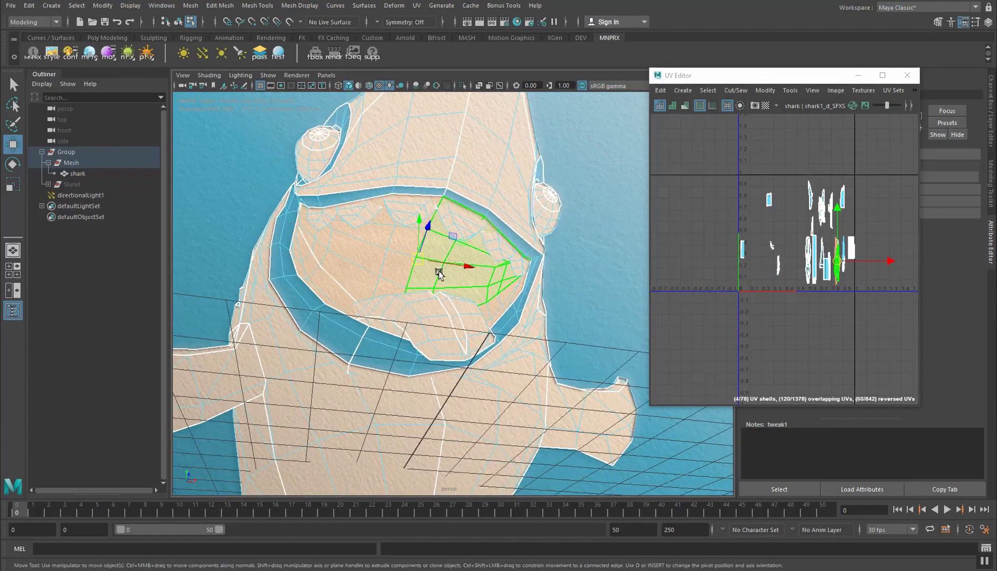
{"action": "left_click_drag", "start_coordinate": [489, 288], "coordinate": [540, 283], "text": "alt"}
{"action": "left_click_drag", "start_coordinate": [889, 264], "coordinate": [807, 266]}
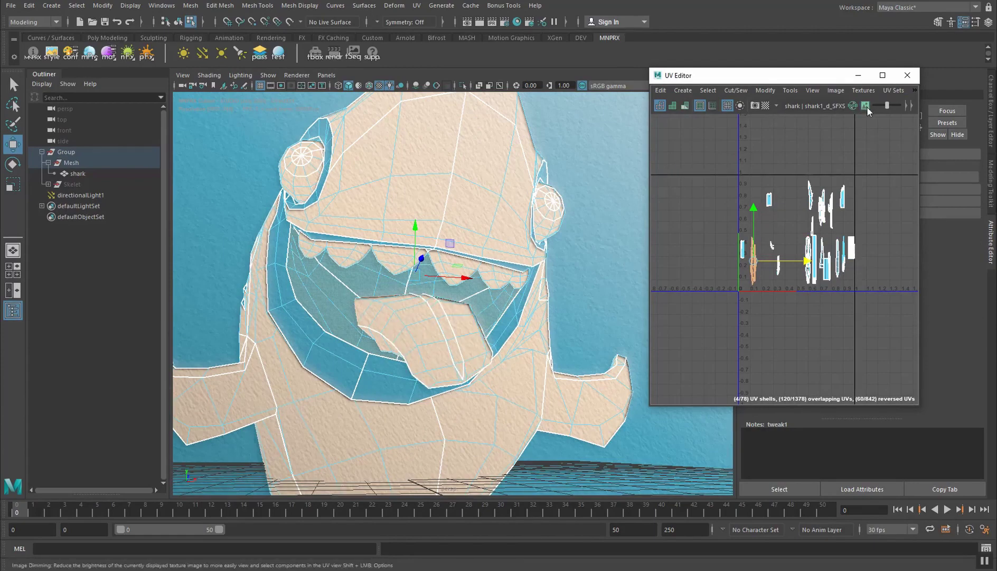
Step: Widen the UV Editor, display the mask texture and adjust the mouth shells' horizontal position within its black half
{"action": "left_click_drag", "start_coordinate": [648, 188], "coordinate": [388, 187]}
{"action": "left_click", "coordinate": [753, 106]}
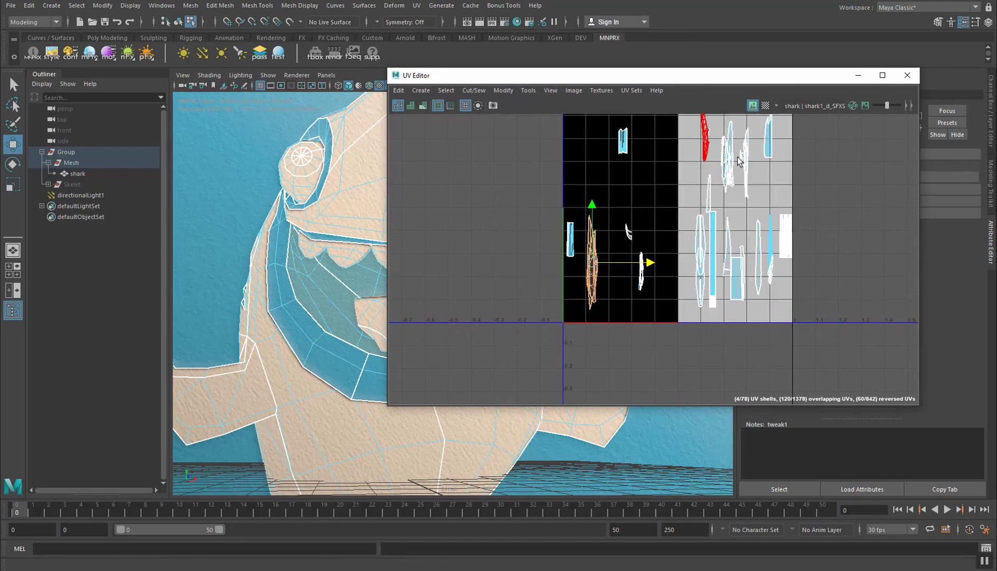
{"action": "middle_click_drag", "start_coordinate": [738, 158], "coordinate": [738, 216], "text": "alt"}
{"action": "left_click_drag", "start_coordinate": [651, 321], "coordinate": [726, 314]}
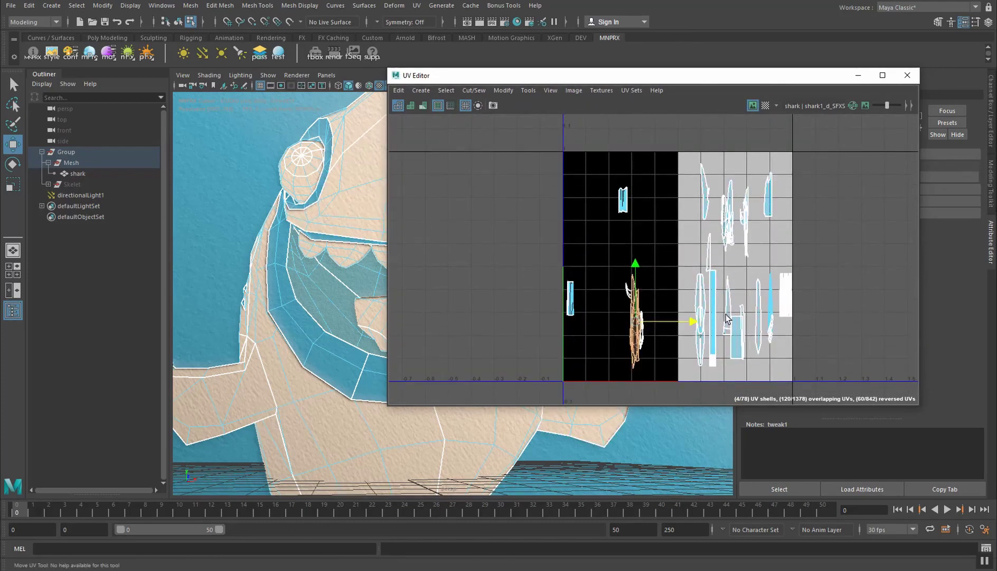
{"action": "middle_click_drag", "start_coordinate": [727, 319], "coordinate": [668, 317]}
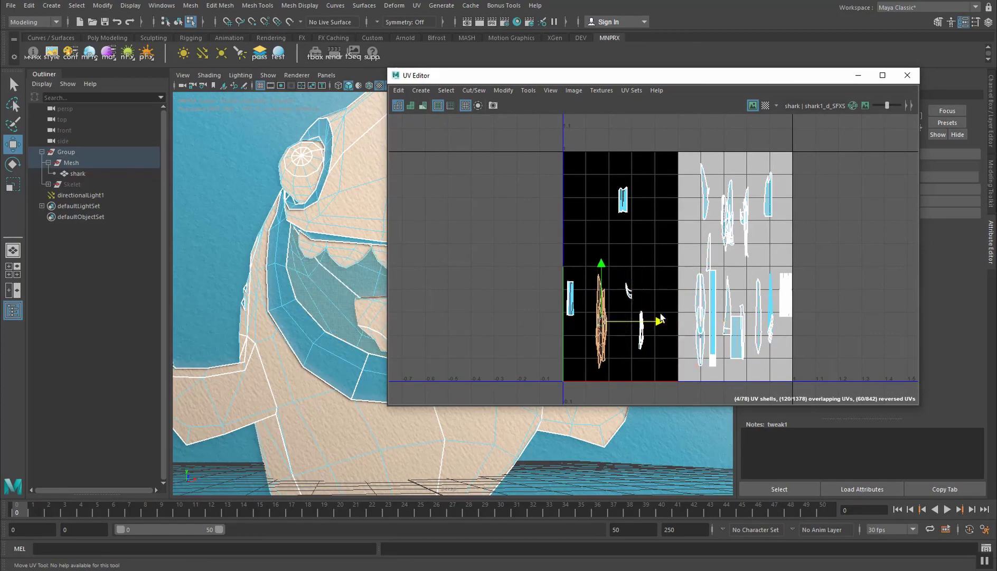
Step: Minimize the UV Editor and return the shark to object mode
{"action": "left_click", "coordinate": [858, 76]}
{"action": "left_click_drag", "start_coordinate": [425, 317], "coordinate": [392, 363], "text": "alt"}
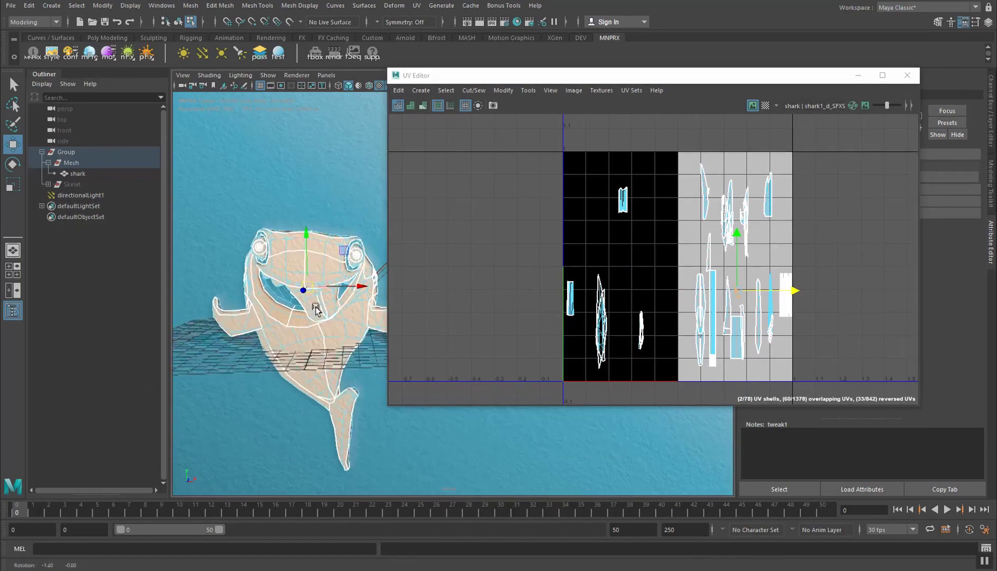
{"action": "left_click", "coordinate": [858, 75]}
{"action": "right_click_drag", "start_coordinate": [337, 325], "coordinate": [378, 261]}
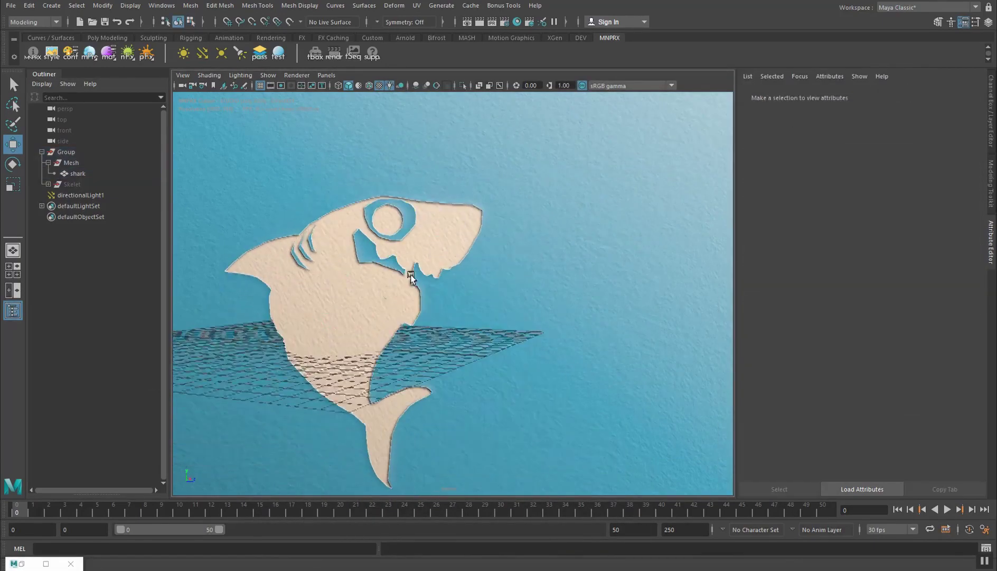
Step: Examine the paper cutout's mouth, teeth, eyes and gills from both sides and from a distance
{"action": "left_click_drag", "start_coordinate": [411, 277], "coordinate": [416, 250], "text": "alt"}
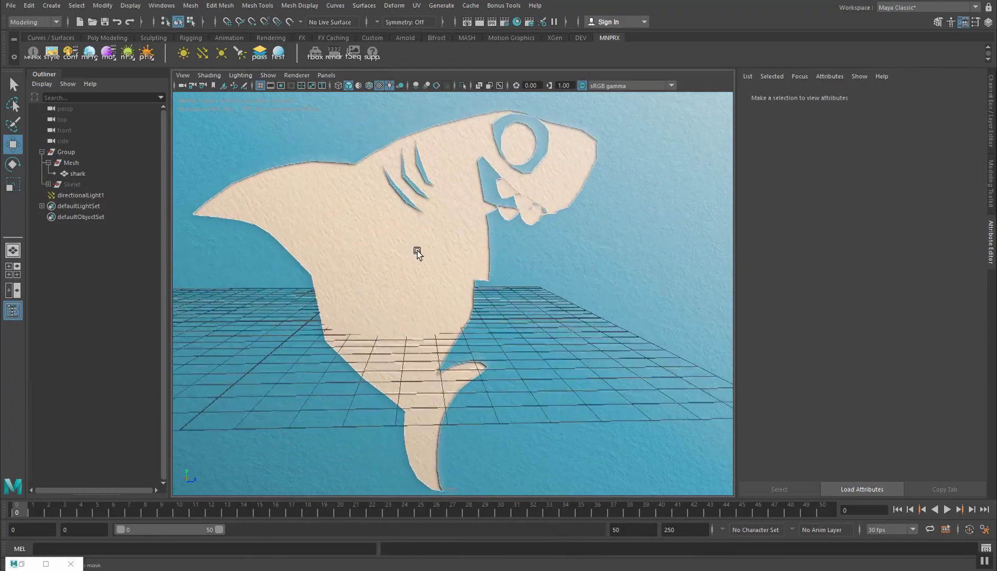
{"action": "scroll", "coordinate": [424, 247], "scroll_direction": "down", "scroll_amount": 5}
{"action": "scroll", "coordinate": [426, 209], "scroll_direction": "up", "scroll_amount": 2}
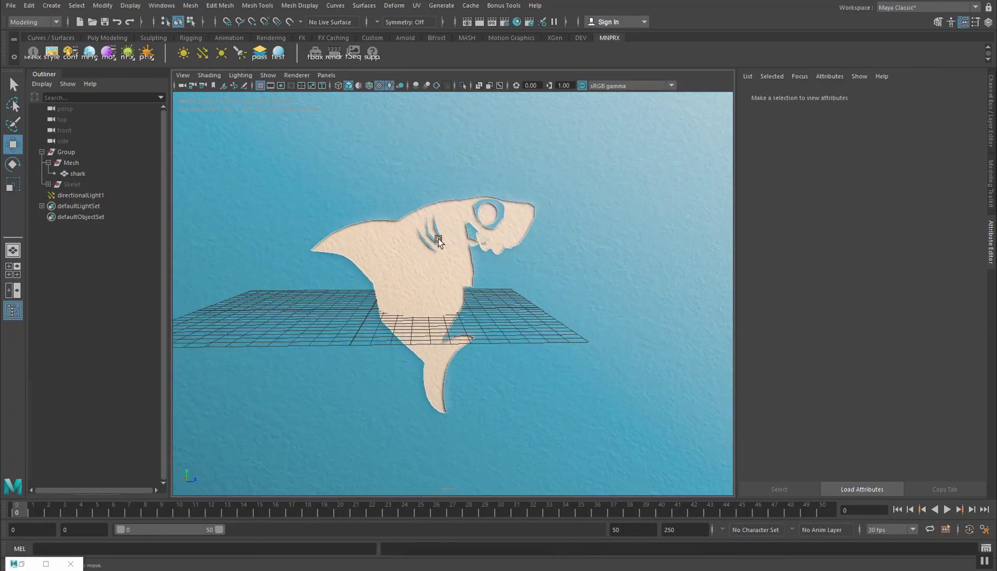
{"action": "left_click_drag", "start_coordinate": [462, 243], "coordinate": [340, 241], "text": "alt"}
{"action": "scroll", "coordinate": [391, 225], "scroll_direction": "up", "scroll_amount": 3}
{"action": "scroll", "coordinate": [372, 229], "scroll_direction": "down", "scroll_amount": 3}
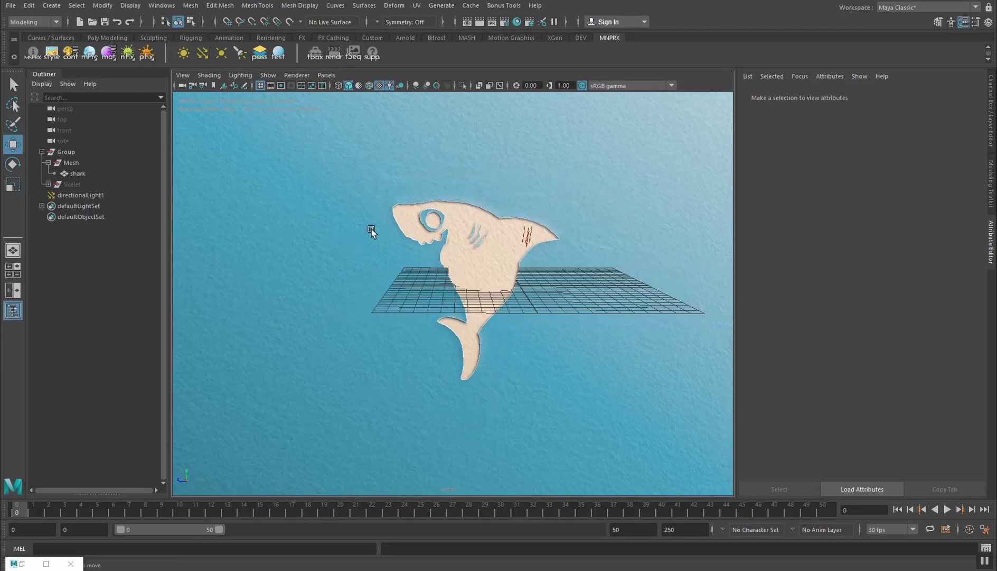
{"action": "scroll", "coordinate": [461, 269], "scroll_direction": "up", "scroll_amount": 3}
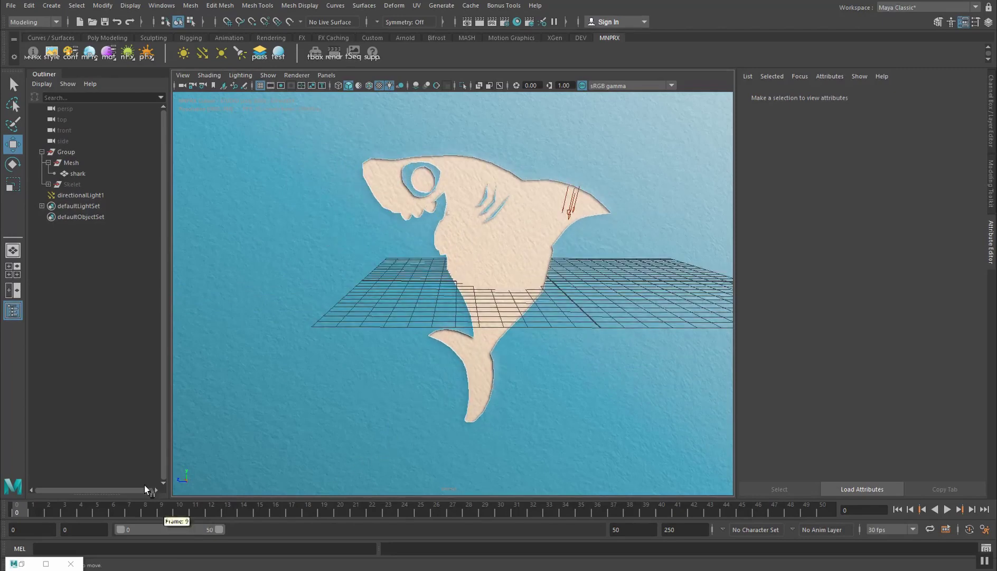
{"action": "left_click_drag", "start_coordinate": [340, 329], "coordinate": [515, 308], "text": "alt"}
{"action": "left_click_drag", "start_coordinate": [374, 285], "coordinate": [420, 282], "text": "alt"}
{"action": "scroll", "coordinate": [435, 283], "scroll_direction": "down", "scroll_amount": 4}
Step: Switch to the Week23.mp4 reference video and review its opening 3D cutout passage
{"action": "key", "text": "alt+Tab"}
{"action": "key", "text": "alt+Tab"}
{"action": "key", "text": "alt+Tab"}
{"action": "key", "text": "alt+Tab"}
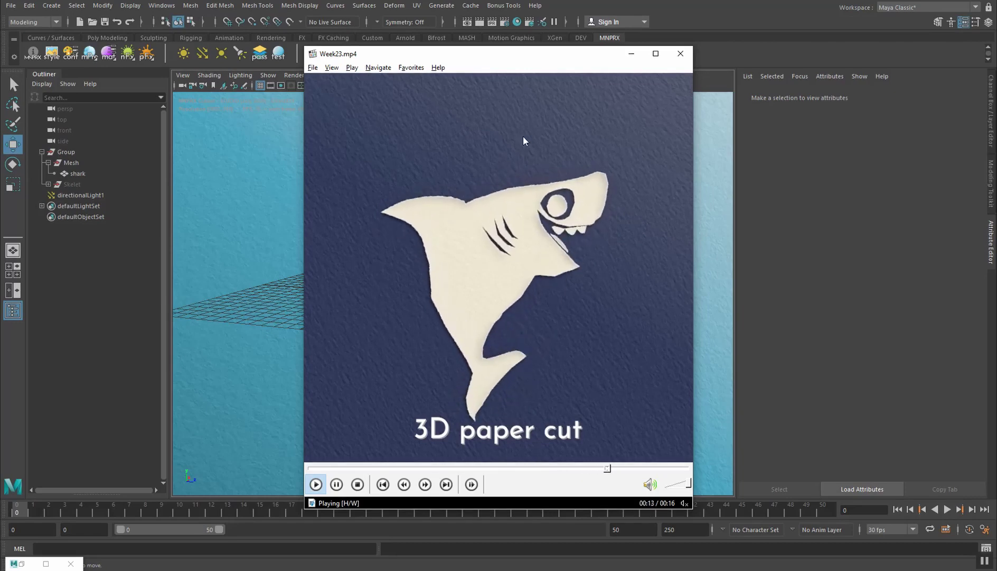
{"action": "left_click", "coordinate": [343, 468]}
{"action": "left_click", "coordinate": [485, 345]}
{"action": "left_click_drag", "start_coordinate": [349, 468], "coordinate": [330, 468]}
{"action": "left_click", "coordinate": [330, 468]}
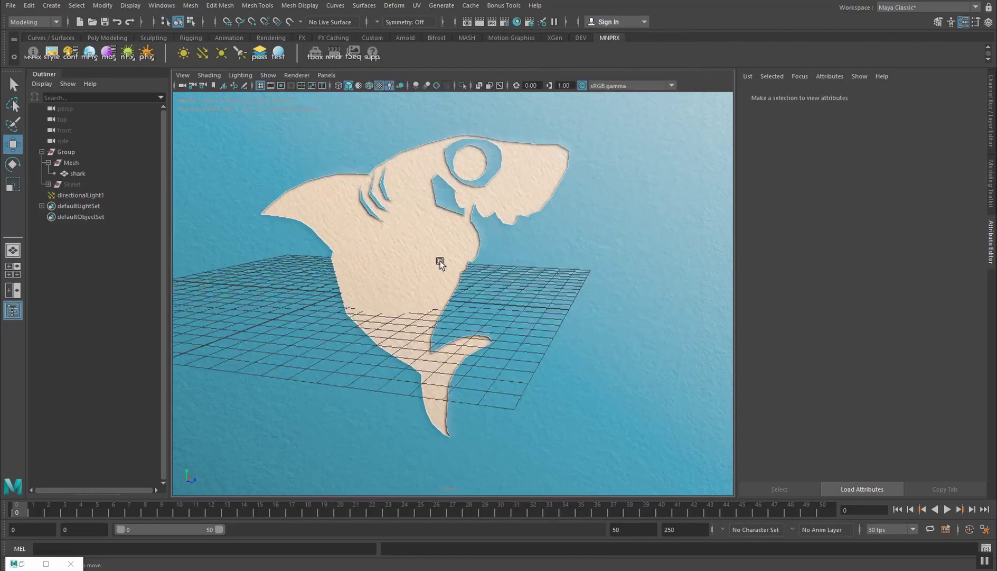
Step: Select the shark in Maya, restore the UV Editor beside the model and switch to UV shell selection
{"action": "left_click_drag", "start_coordinate": [440, 260], "coordinate": [394, 237], "text": "alt"}
{"action": "left_click", "coordinate": [394, 248]}
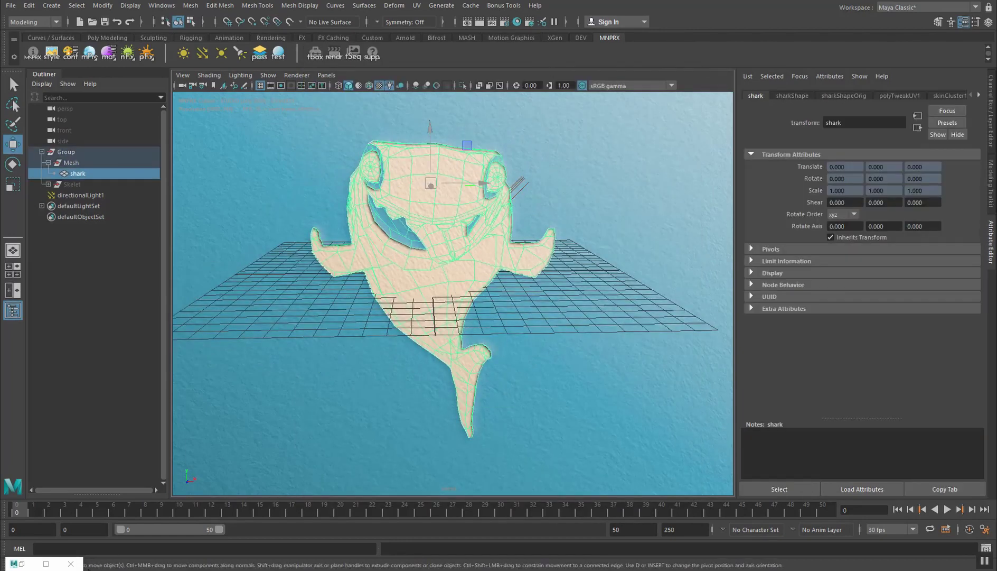
{"action": "left_click", "coordinate": [23, 564]}
{"action": "left_click_drag", "start_coordinate": [480, 79], "coordinate": [555, 113]}
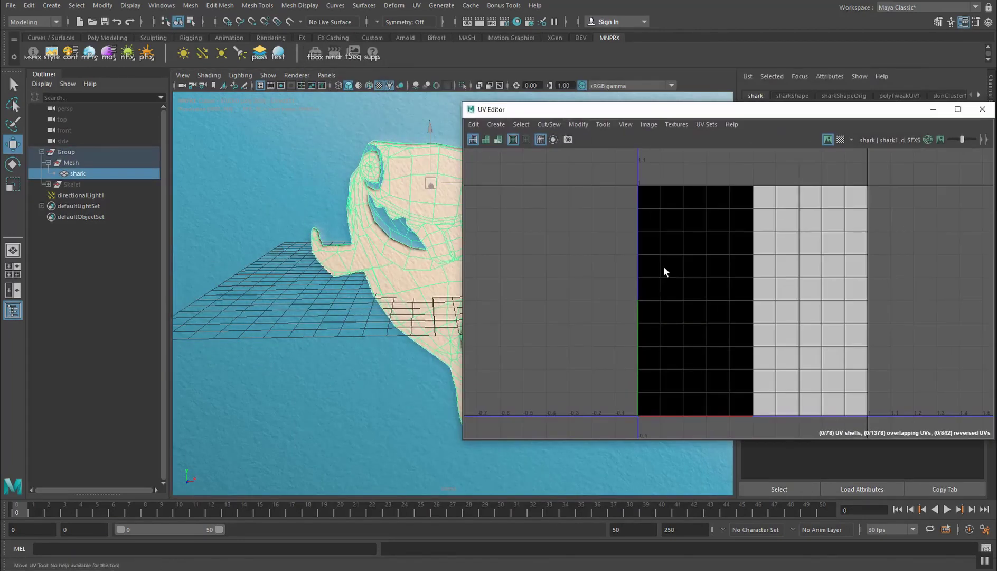
{"action": "left_click", "coordinate": [407, 271]}
{"action": "right_click", "coordinate": [677, 341]}
{"action": "left_click", "coordinate": [632, 325]}
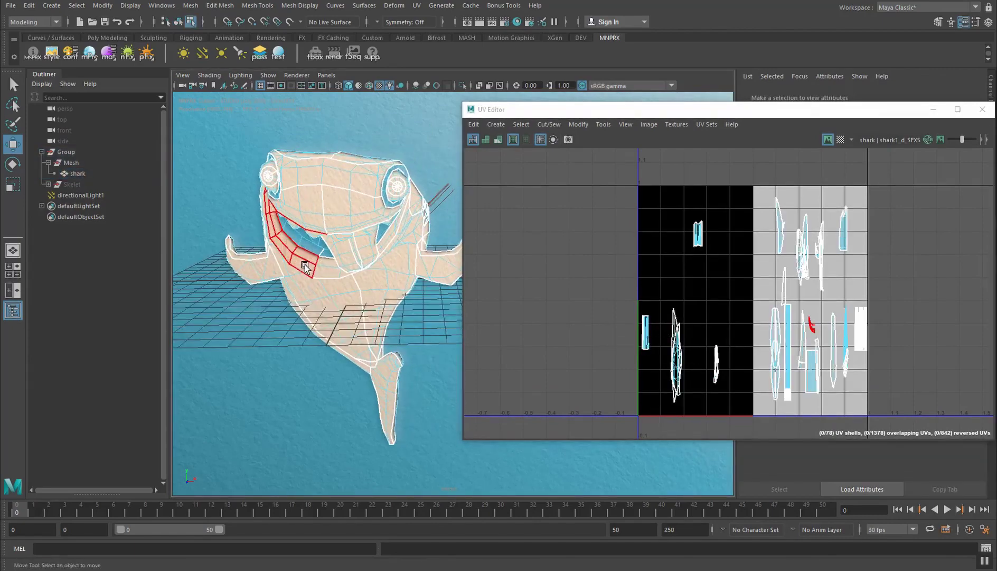
Step: Move the lower lip's UV shells horizontally into the mask's black half and deselect them
{"action": "left_click", "coordinate": [810, 324]}
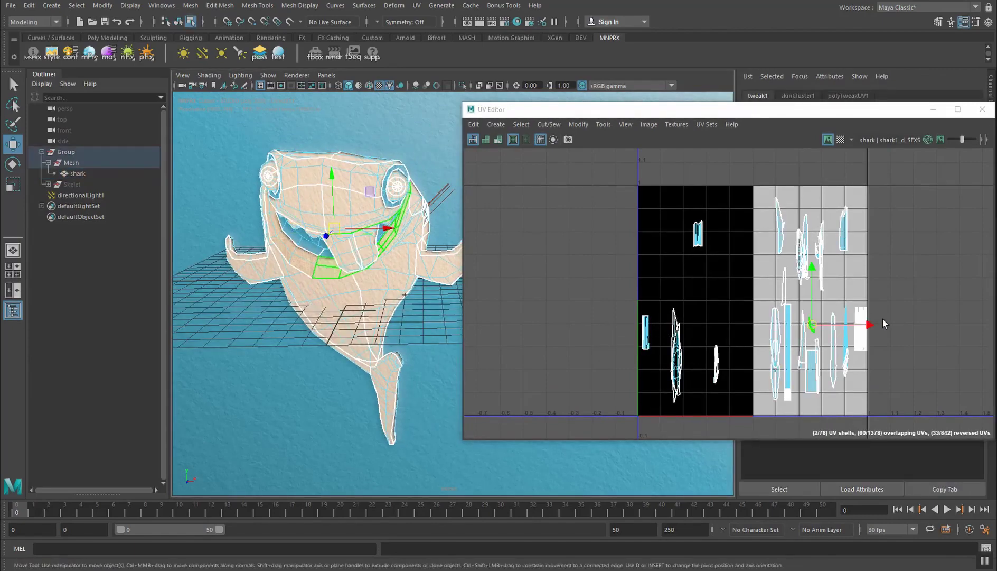
{"action": "left_click_drag", "start_coordinate": [869, 327], "coordinate": [776, 326]}
{"action": "left_click", "coordinate": [421, 327]}
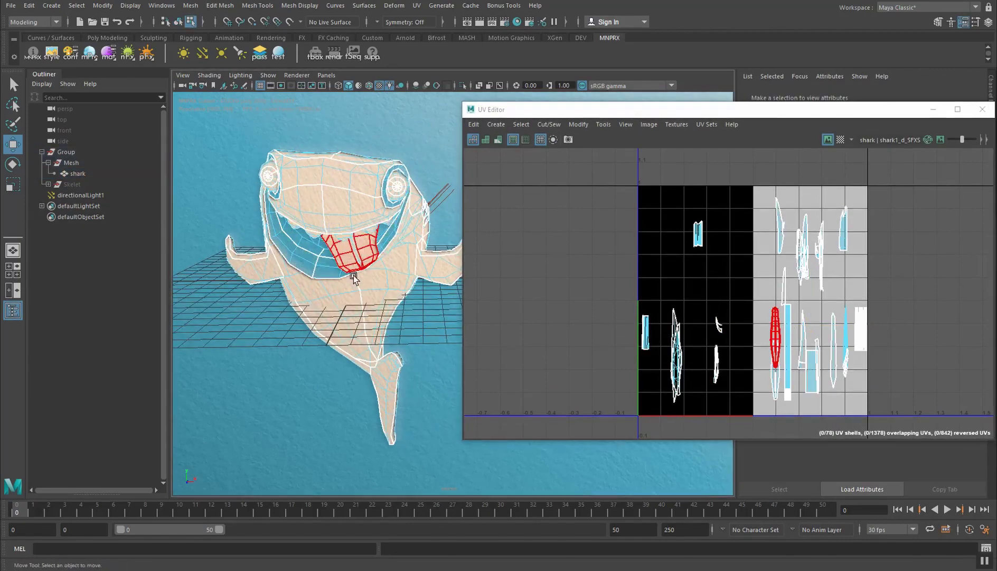
Step: Compare the shark's open mouth with the first frame of the Week23.mp4 reference video
{"action": "left_click_drag", "start_coordinate": [353, 272], "coordinate": [300, 230], "text": "alt"}
{"action": "key", "text": "alt+Tab"}
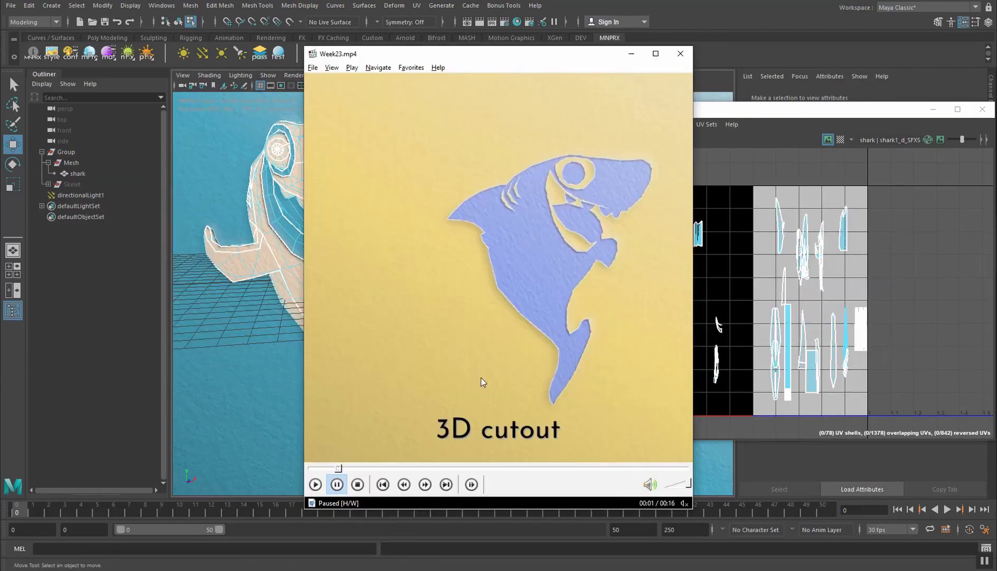
{"action": "left_click", "coordinate": [320, 469]}
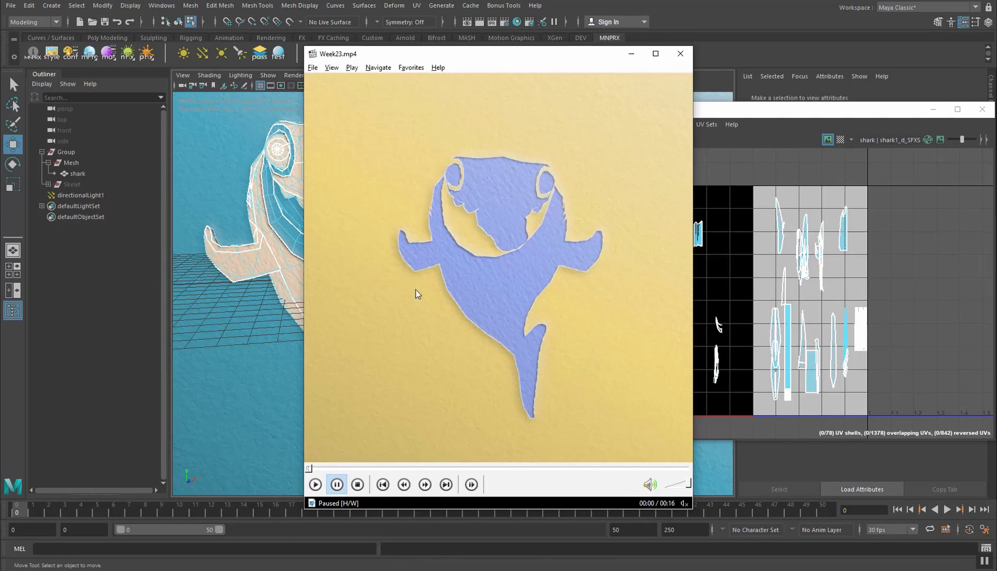
Step: Return the shark to object mode, deselect it and minimize the UV Editor to clear the viewport
{"action": "left_click", "coordinate": [238, 335]}
{"action": "right_click_drag", "start_coordinate": [320, 230], "coordinate": [348, 211]}
{"action": "left_click", "coordinate": [445, 143]}
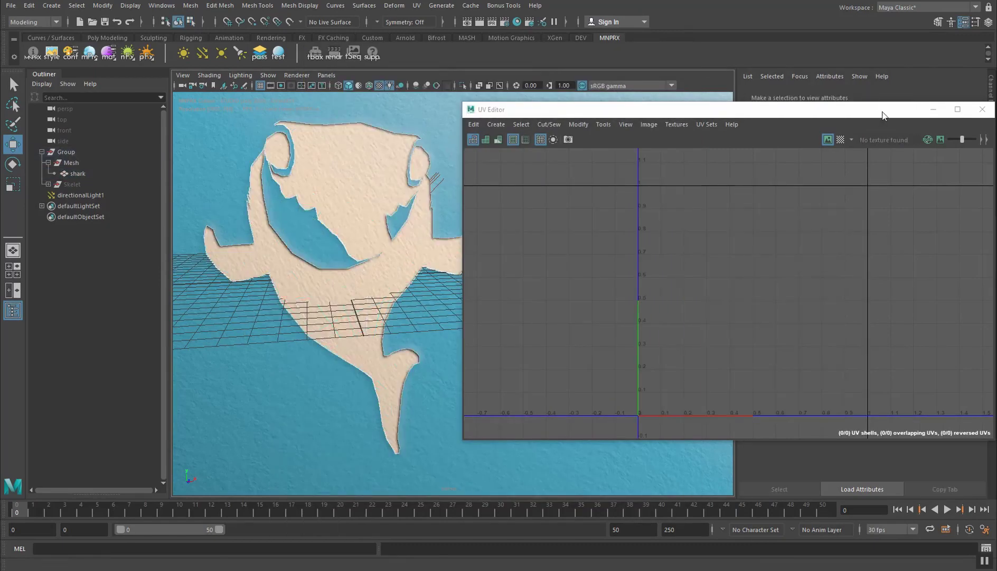
{"action": "left_click", "coordinate": [934, 109]}
{"action": "scroll", "coordinate": [502, 254], "scroll_direction": "down", "scroll_amount": 3}
{"action": "left_click_drag", "start_coordinate": [460, 269], "coordinate": [243, 469], "text": "alt"}
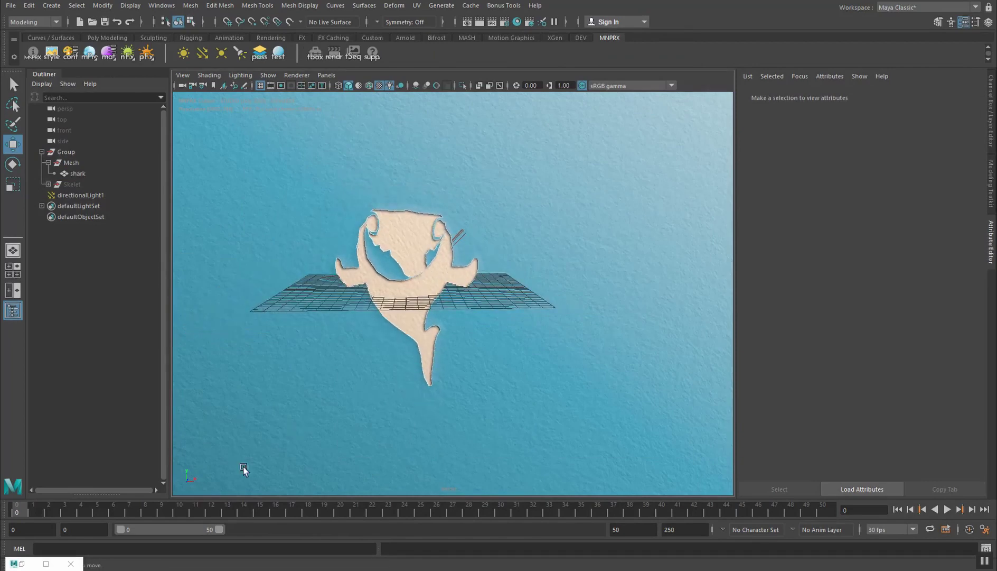
Step: Scrub the shark animation to frame 22, play it back and return to frame 0
{"action": "left_click_drag", "start_coordinate": [33, 511], "coordinate": [372, 510]}
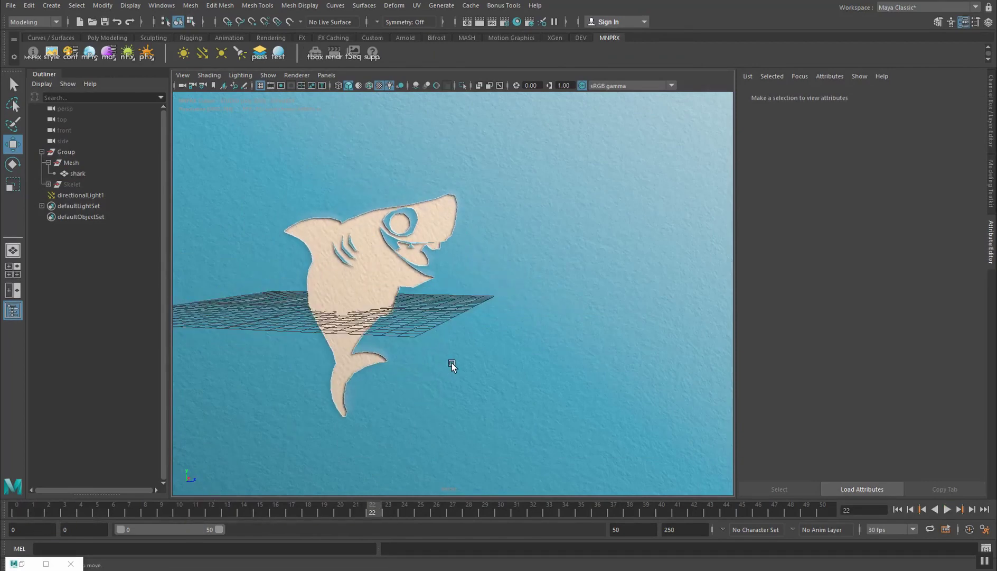
{"action": "key", "text": "alt+v"}
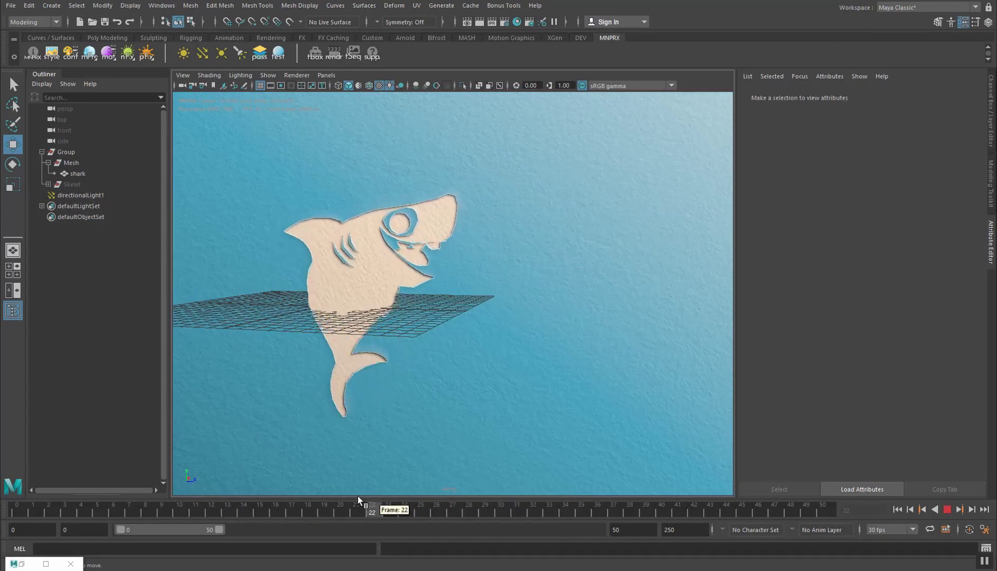
{"action": "left_click", "coordinate": [18, 507]}
Step: Select the shark, switch to face selection, pick a face on the tongue and grow the selection twice
{"action": "left_click_drag", "start_coordinate": [459, 333], "coordinate": [358, 318], "text": "alt"}
{"action": "scroll", "coordinate": [359, 312], "scroll_direction": "up", "scroll_amount": 4}
{"action": "middle_click_drag", "start_coordinate": [359, 283], "coordinate": [412, 301], "text": "alt"}
{"action": "left_click", "coordinate": [425, 281]}
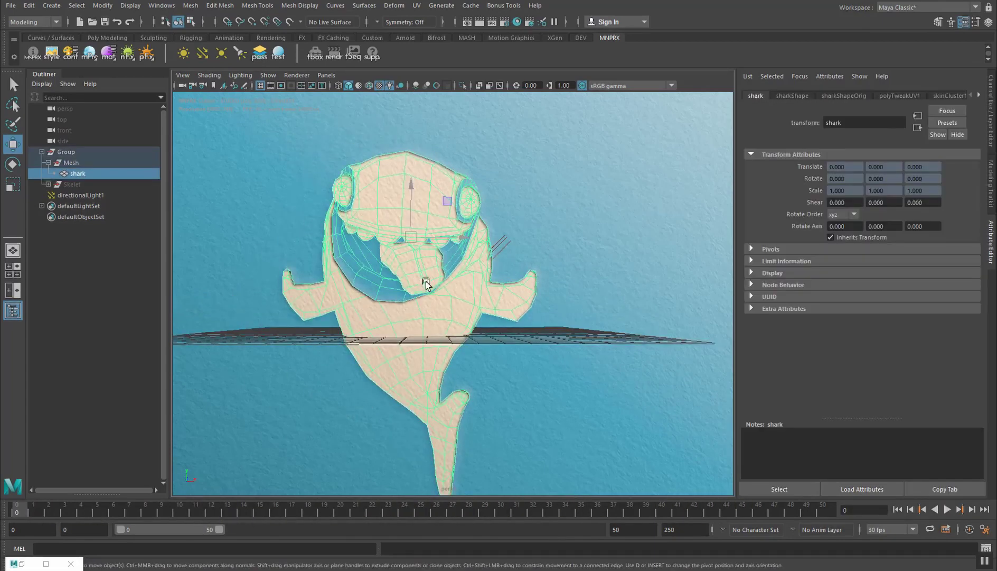
{"action": "left_click_drag", "start_coordinate": [427, 284], "coordinate": [441, 269], "text": "alt"}
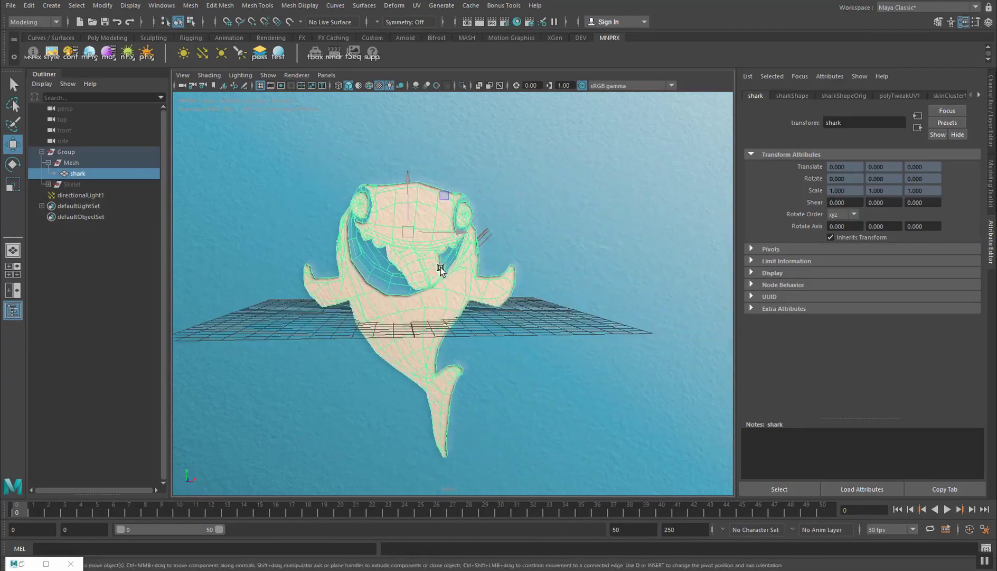
{"action": "right_click_drag", "start_coordinate": [423, 263], "coordinate": [424, 280]}
{"action": "left_click", "coordinate": [426, 272]}
{"action": "key", "text": "shift+period"}
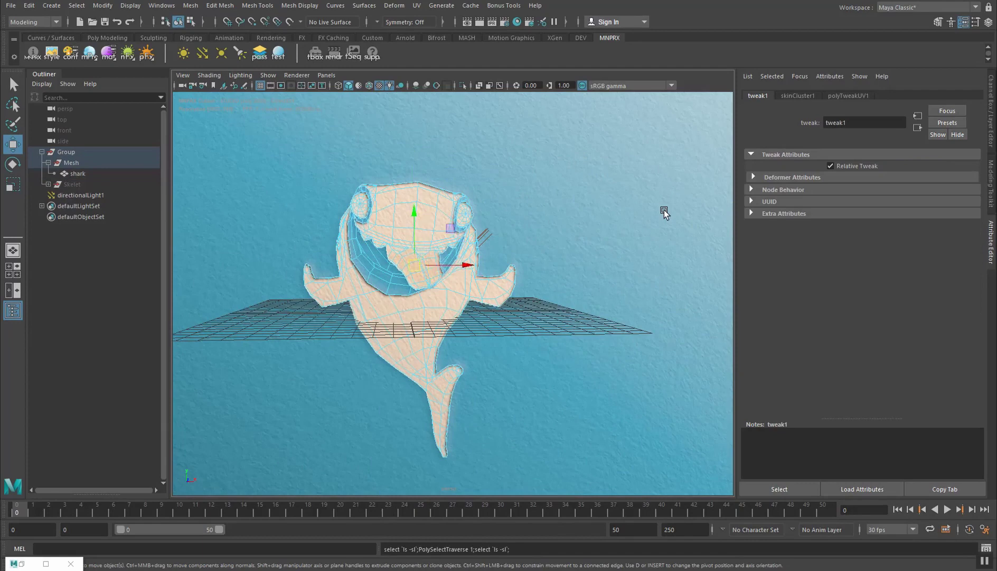
{"action": "key", "text": "shift+period"}
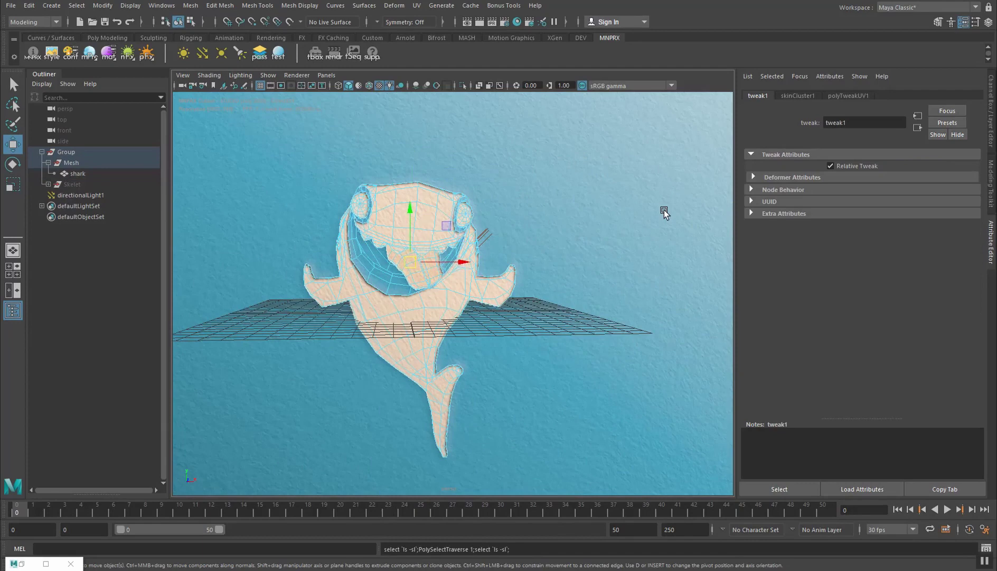
Step: Separate the shark mesh into its disconnected pieces and hide the tongue piece
{"action": "left_click_drag", "start_coordinate": [478, 269], "coordinate": [422, 275], "text": "alt"}
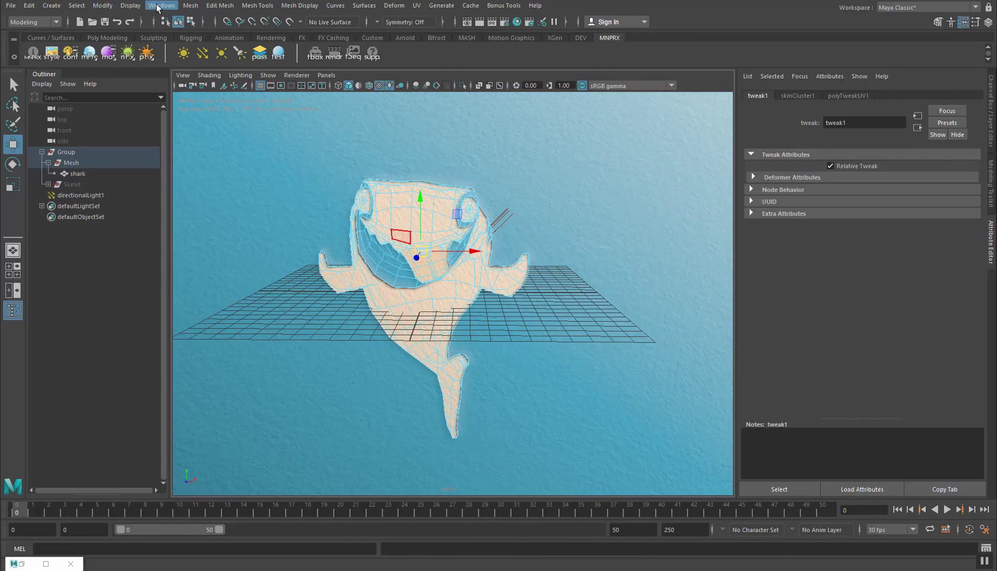
{"action": "left_click", "coordinate": [191, 6]}
{"action": "left_click", "coordinate": [211, 54]}
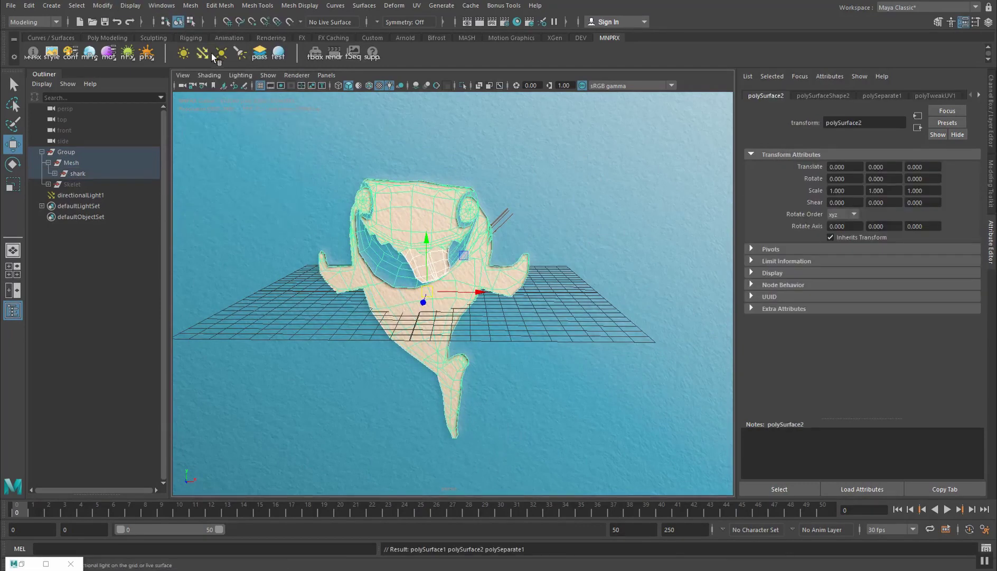
{"action": "left_click", "coordinate": [305, 257]}
{"action": "left_click", "coordinate": [422, 265]}
{"action": "key", "text": "ctrl+h"}
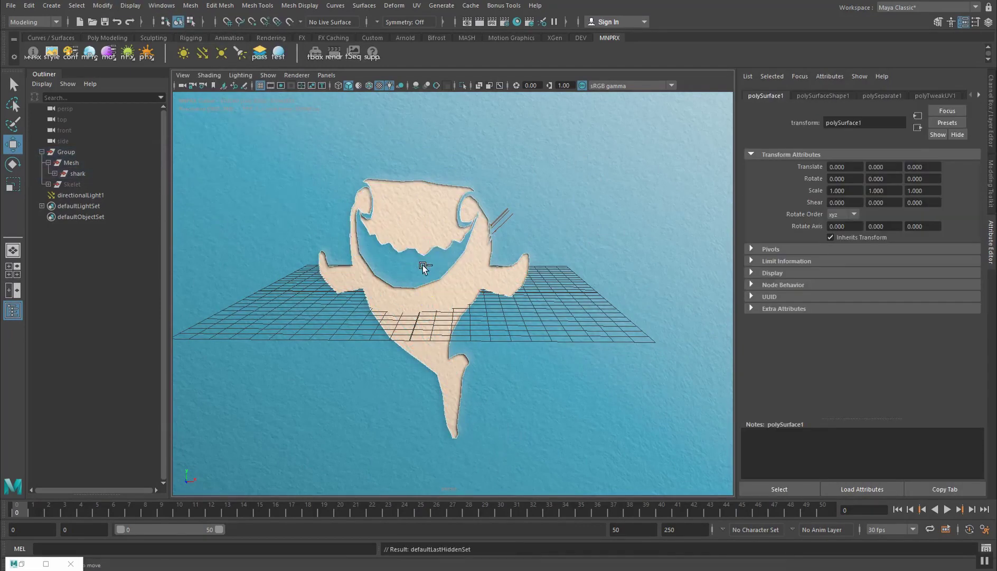
Step: Undo the hiding of the shark's tongue piece, clear the selection and hide the viewport grid
{"action": "left_click_drag", "start_coordinate": [452, 270], "coordinate": [512, 271], "text": "alt"}
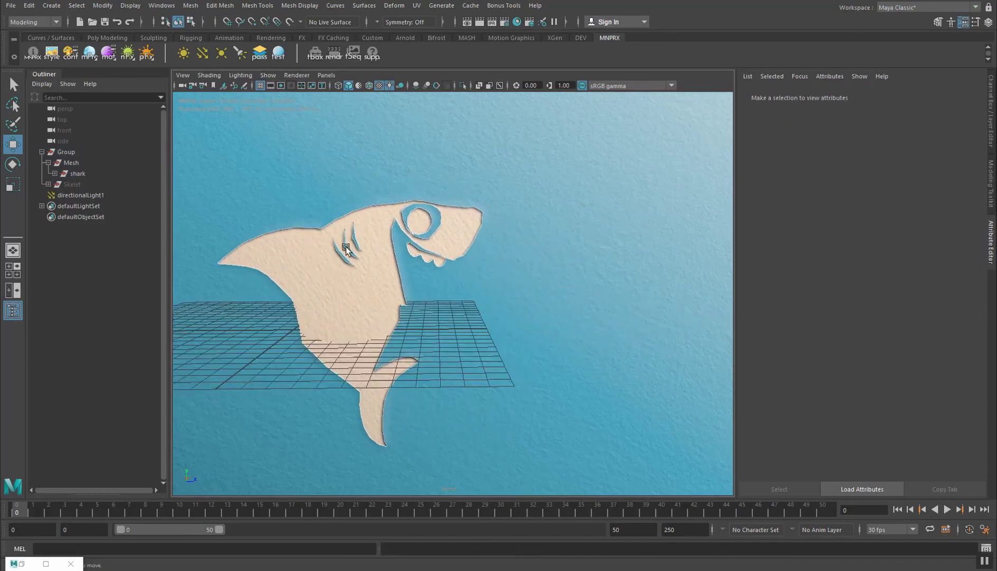
{"action": "key", "text": "ctrl+z"}
{"action": "left_click_drag", "start_coordinate": [481, 289], "coordinate": [421, 264], "text": "alt"}
{"action": "scroll", "coordinate": [391, 268], "scroll_direction": "up", "scroll_amount": 2}
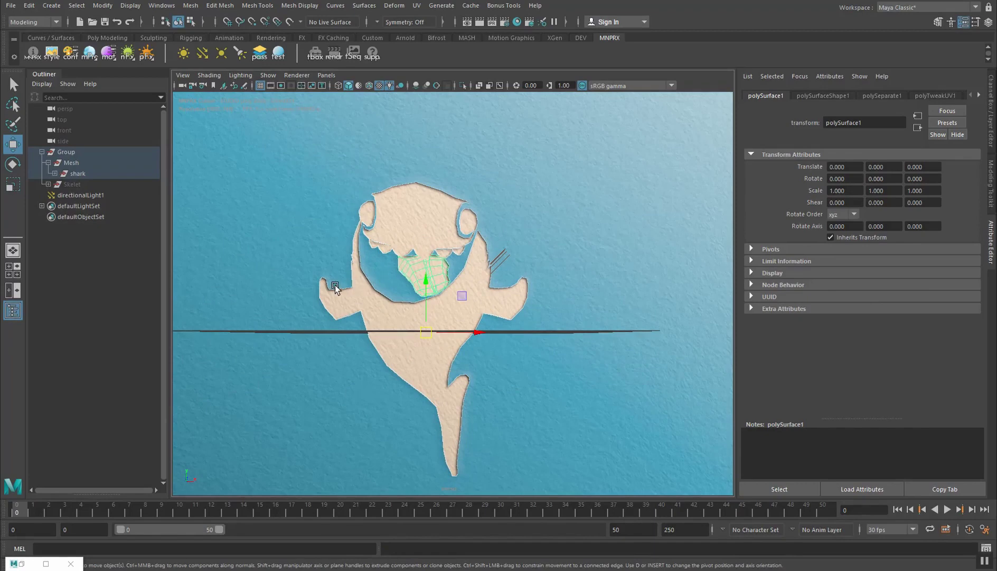
{"action": "left_click_drag", "start_coordinate": [334, 285], "coordinate": [527, 264], "text": "alt"}
{"action": "left_click", "coordinate": [426, 274]}
{"action": "left_click", "coordinate": [425, 273]}
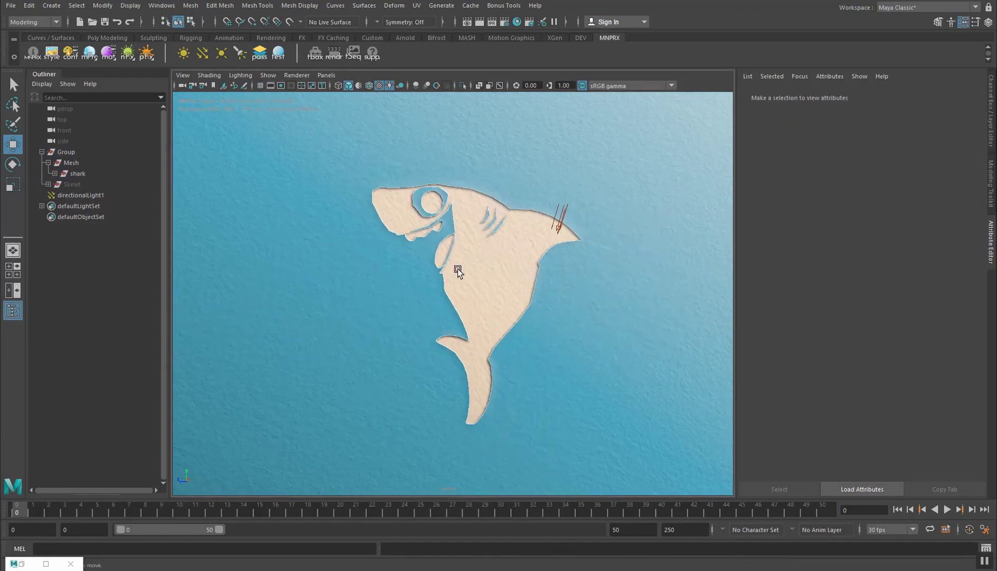
Step: Preview the shark body with mesh smoothing, return it to unsmoothed display and deselect it
{"action": "left_click_drag", "start_coordinate": [458, 269], "coordinate": [463, 272], "text": "alt"}
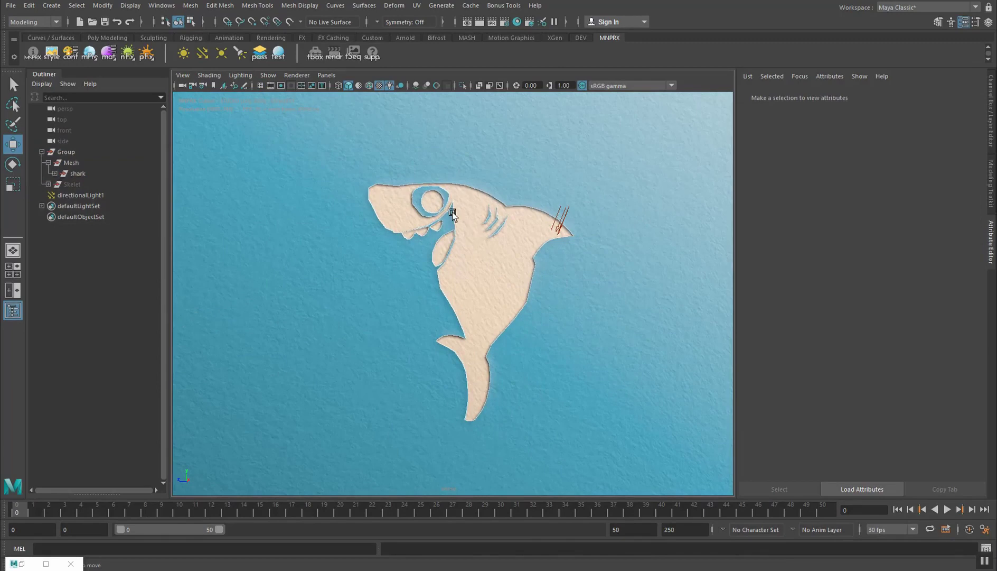
{"action": "left_click_drag", "start_coordinate": [392, 285], "coordinate": [372, 192], "text": "alt"}
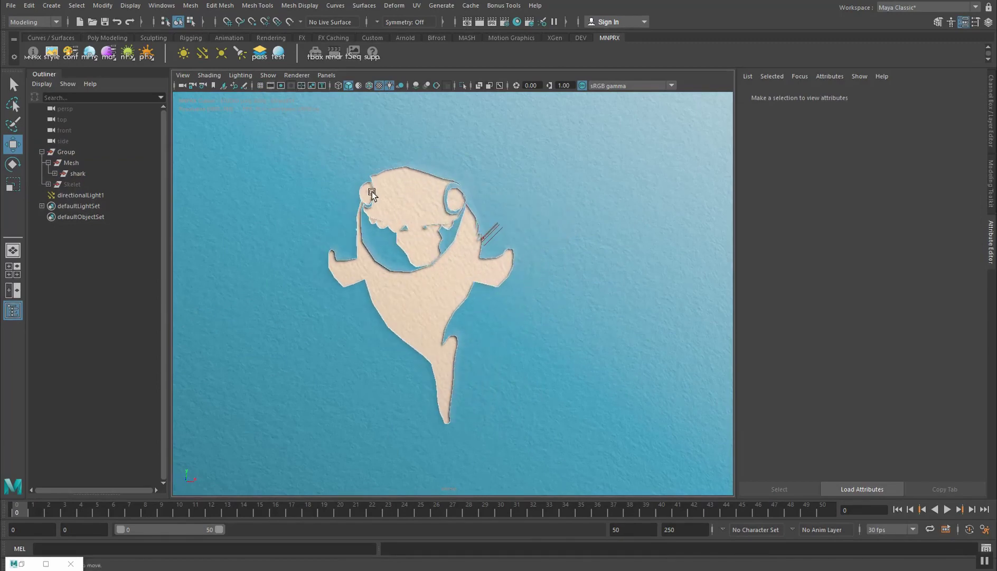
{"action": "left_click", "coordinate": [423, 199]}
{"action": "left_click", "coordinate": [535, 207]}
{"action": "left_click_drag", "start_coordinate": [534, 207], "coordinate": [392, 181], "text": "alt"}
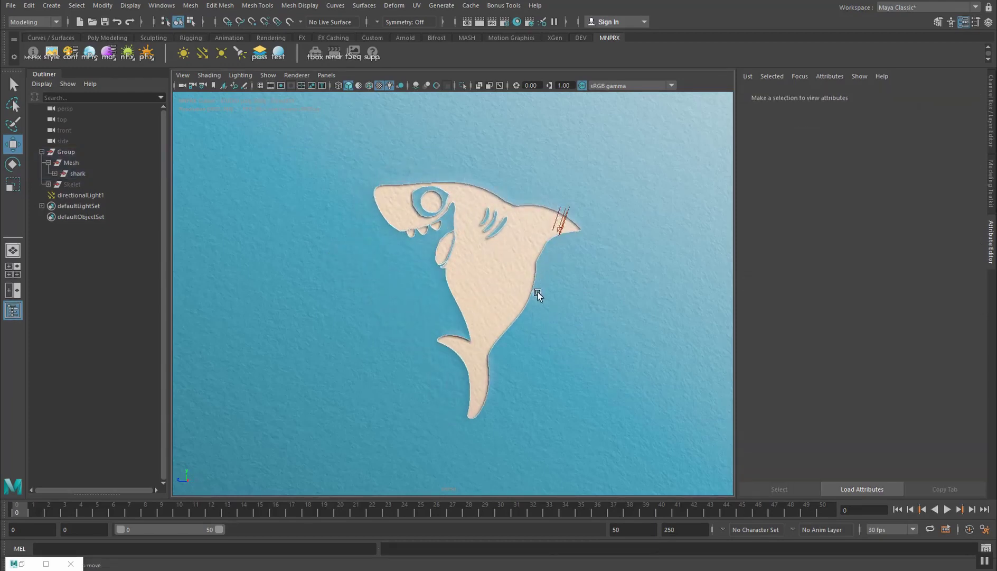
{"action": "left_click", "coordinate": [510, 294]}
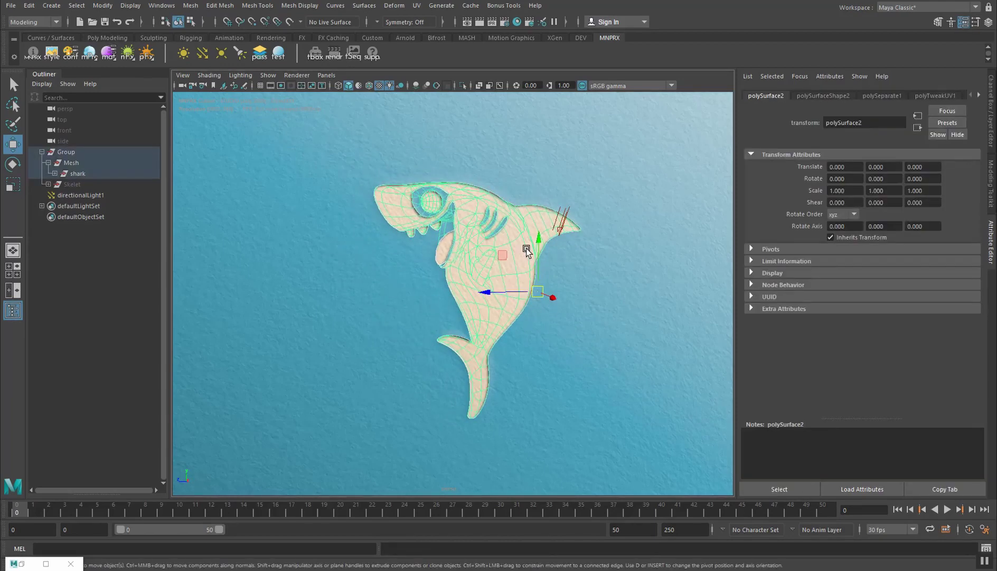
{"action": "key", "text": "1"}
{"action": "left_click", "coordinate": [523, 169]}
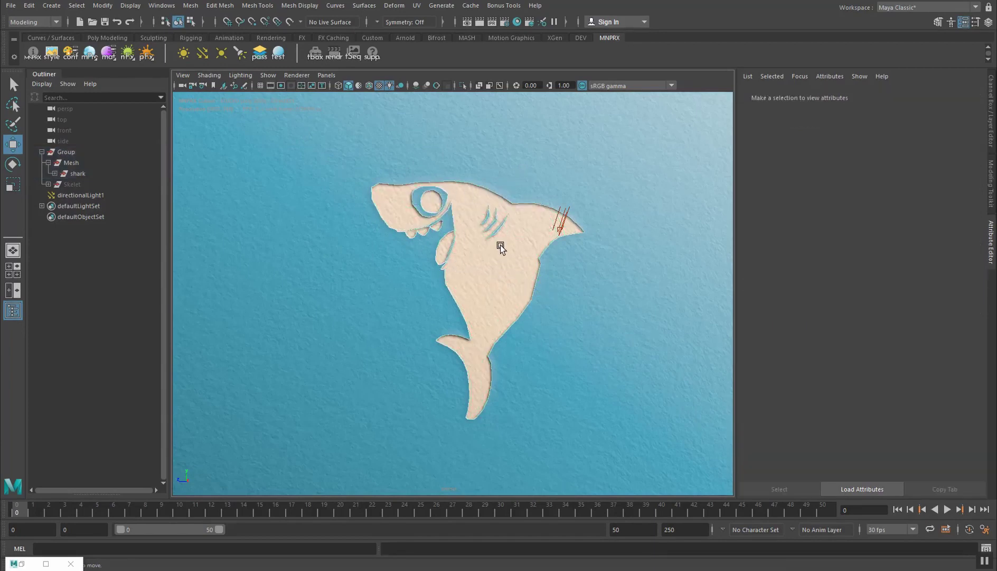
Step: Open the MNPRX configuration attributes, try a darker alternate substrate color and bring it back to light cream
{"action": "scroll", "coordinate": [530, 210], "scroll_direction": "up", "scroll_amount": 2}
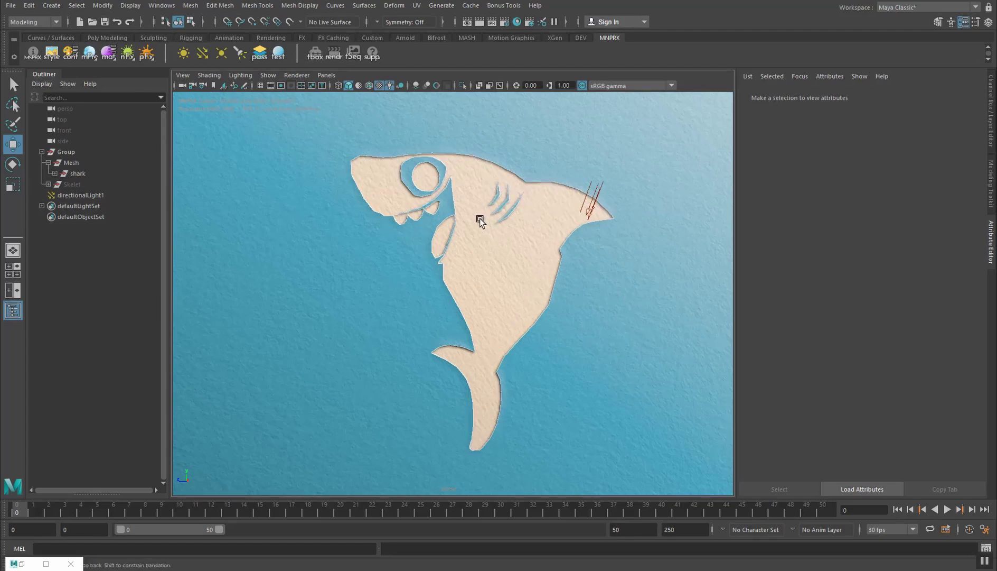
{"action": "left_click_drag", "start_coordinate": [484, 221], "coordinate": [456, 231], "text": "alt"}
{"action": "left_click", "coordinate": [70, 53]}
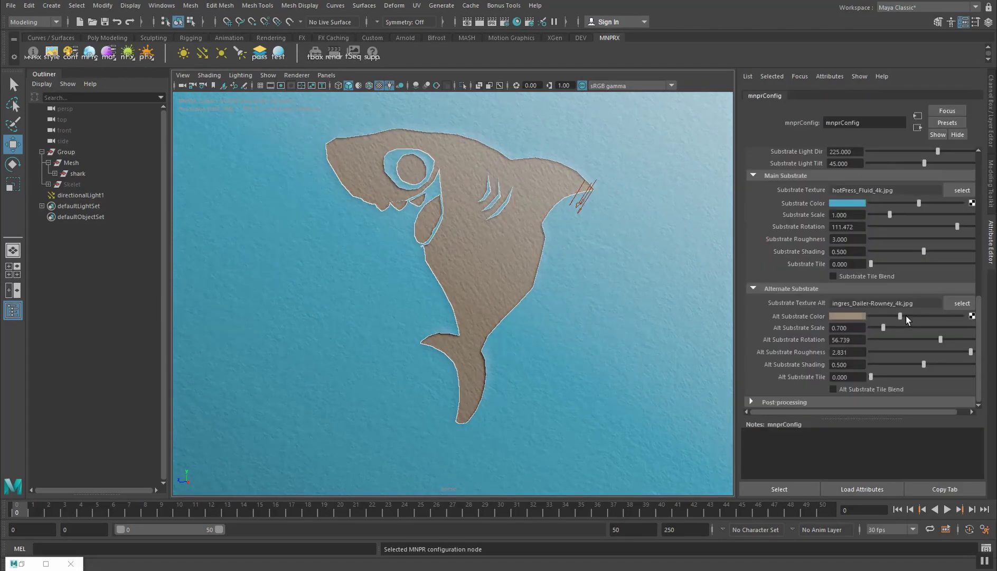
{"action": "left_click_drag", "start_coordinate": [906, 315], "coordinate": [950, 314]}
{"action": "scroll", "coordinate": [774, 212], "scroll_direction": "up", "scroll_amount": 3}
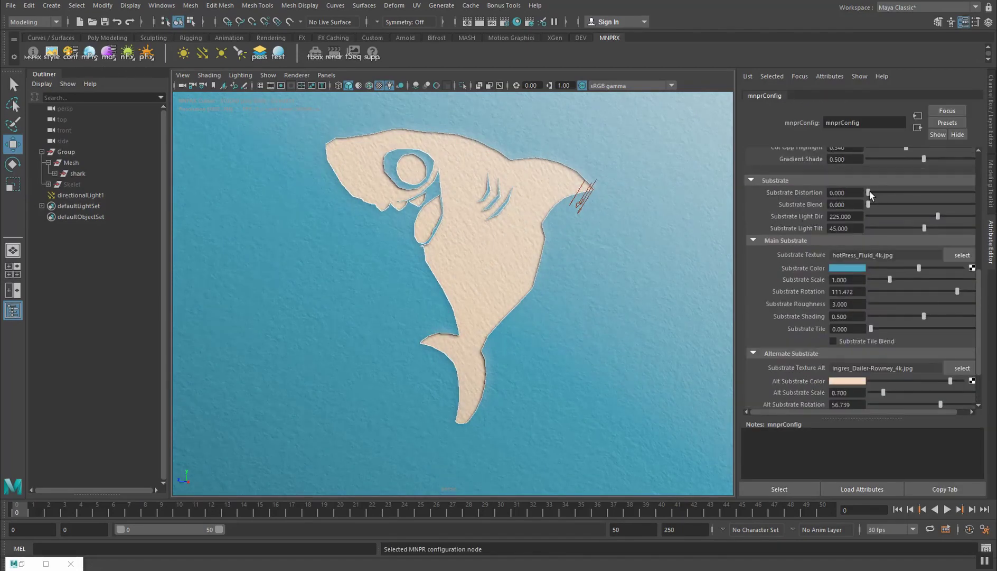
Step: Set the Substrate Distortion to 3.000 and check the roughened cutout edges around the shark
{"action": "left_click_drag", "start_coordinate": [871, 190], "coordinate": [872, 195]}
{"action": "mouse_move", "coordinate": [550, 237]}
{"action": "left_mouse_down", "text": "alt"}
{"action": "mouse_move", "coordinate": [491, 234]}
{"action": "mouse_move", "coordinate": [537, 236]}
{"action": "left_mouse_up", "text": "alt"}
{"action": "left_click_drag", "start_coordinate": [450, 267], "coordinate": [463, 266], "text": "alt"}
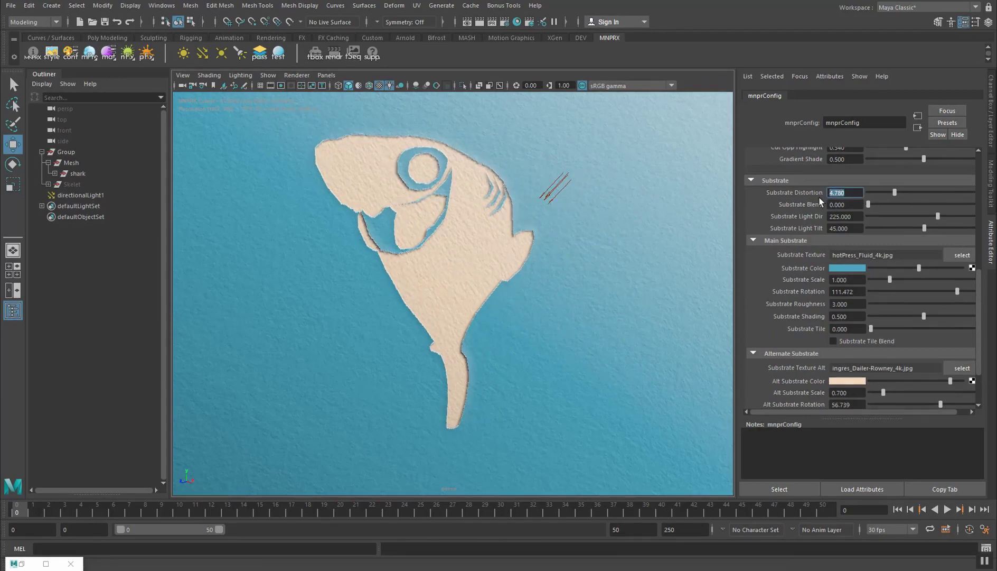
{"action": "left_click_drag", "start_coordinate": [510, 237], "coordinate": [427, 240], "text": "alt"}
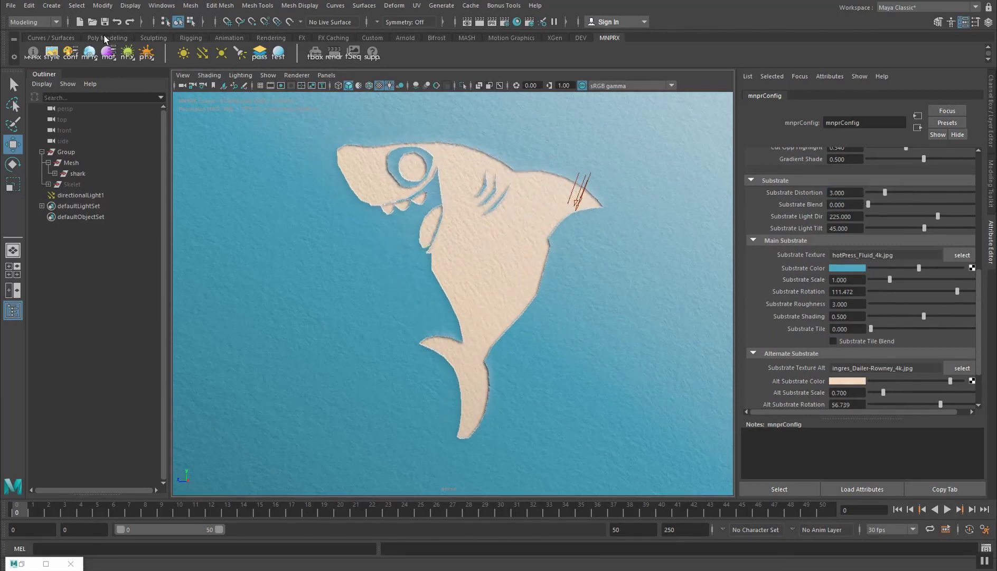
Step: Look over the engine and cutout settings in the configuration and examine the distorted shark from other angles
{"action": "left_click", "coordinate": [70, 56]}
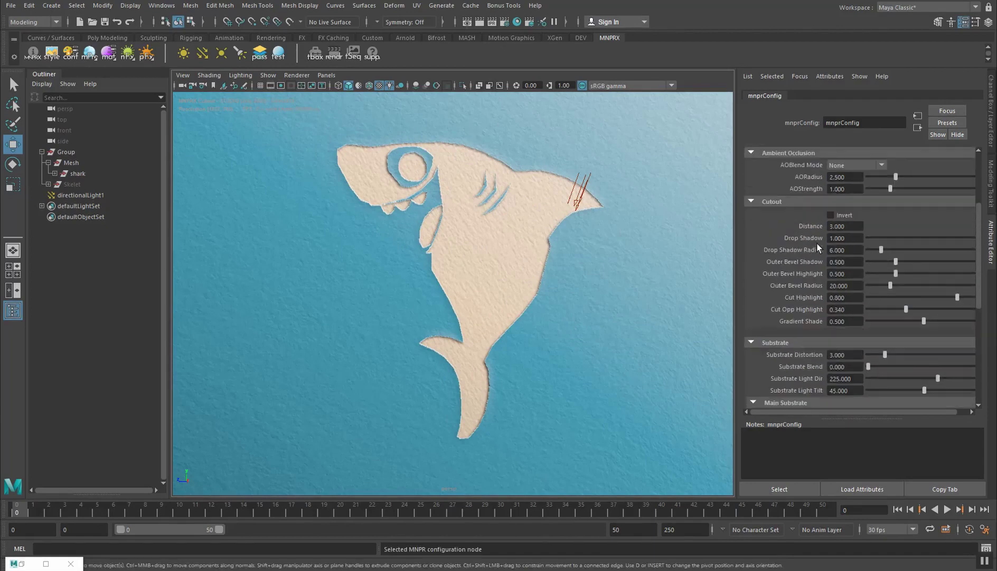
{"action": "left_click", "coordinate": [851, 233]}
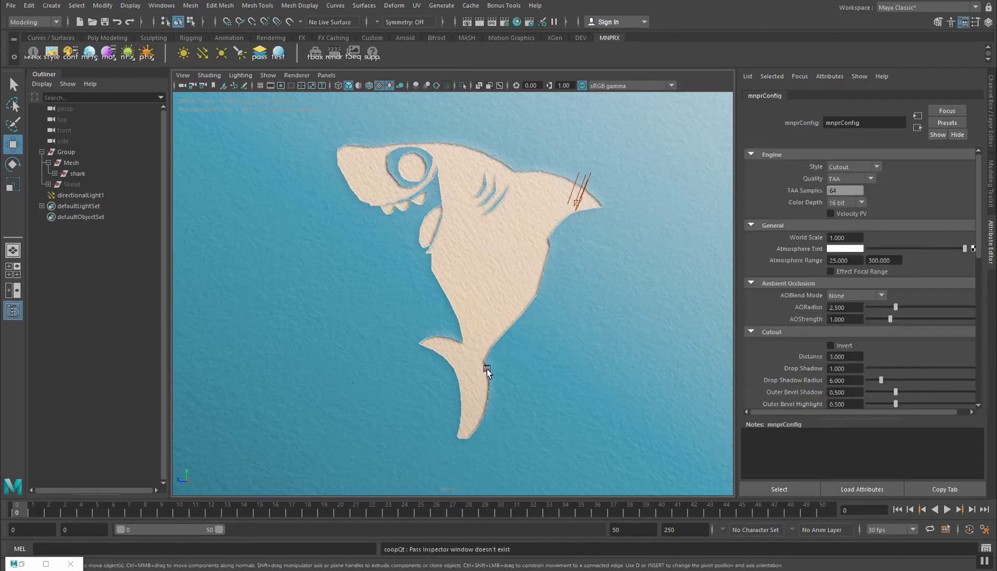
{"action": "left_click_drag", "start_coordinate": [489, 429], "coordinate": [492, 380], "text": "alt"}
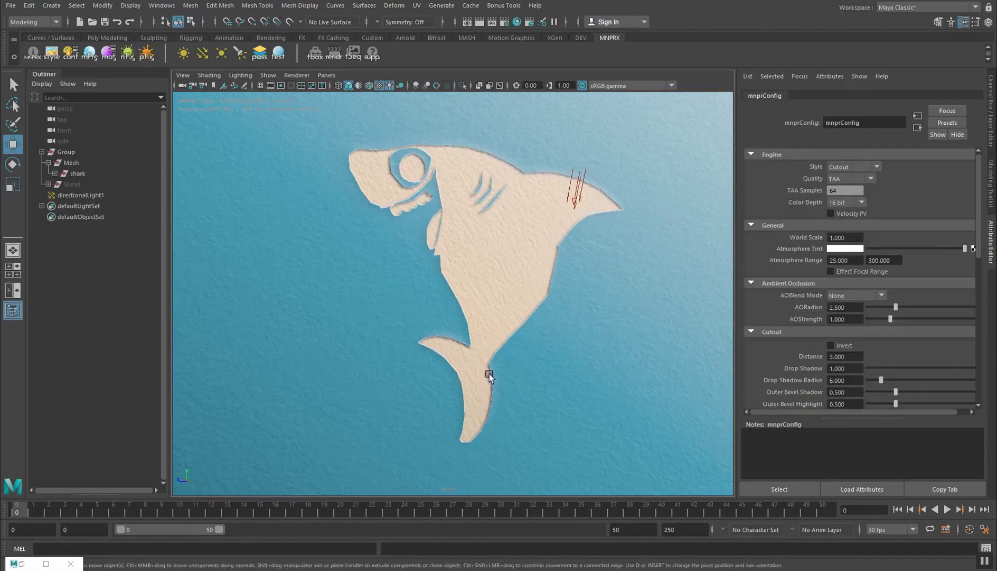
{"action": "left_click_drag", "start_coordinate": [550, 280], "coordinate": [466, 260], "text": "alt"}
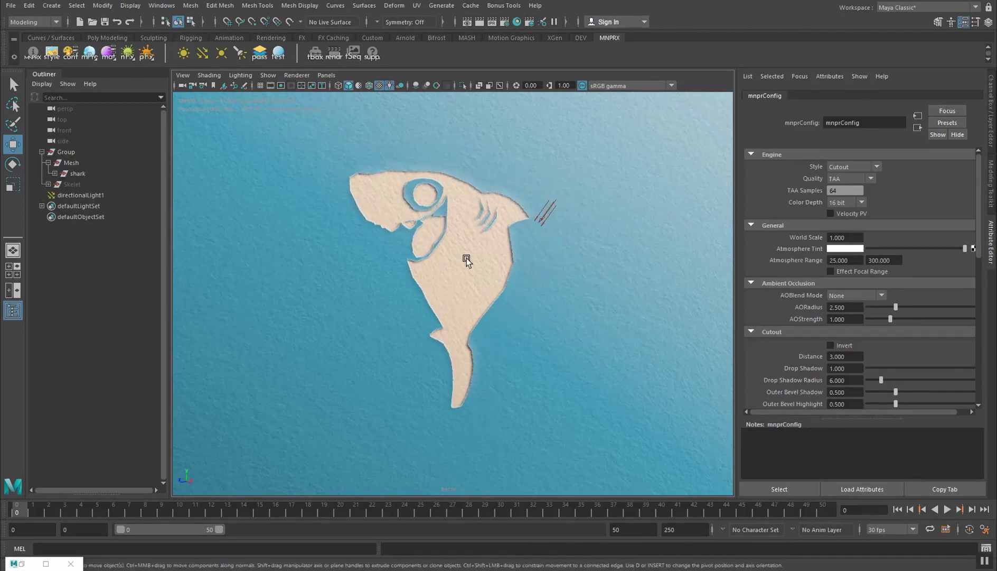
Step: Open the Stylization Presets, try the co_gotita preset and load the co_shark preset instead
{"action": "left_click", "coordinate": [68, 53]}
{"action": "scroll", "coordinate": [201, 277], "scroll_direction": "down", "scroll_amount": 5}
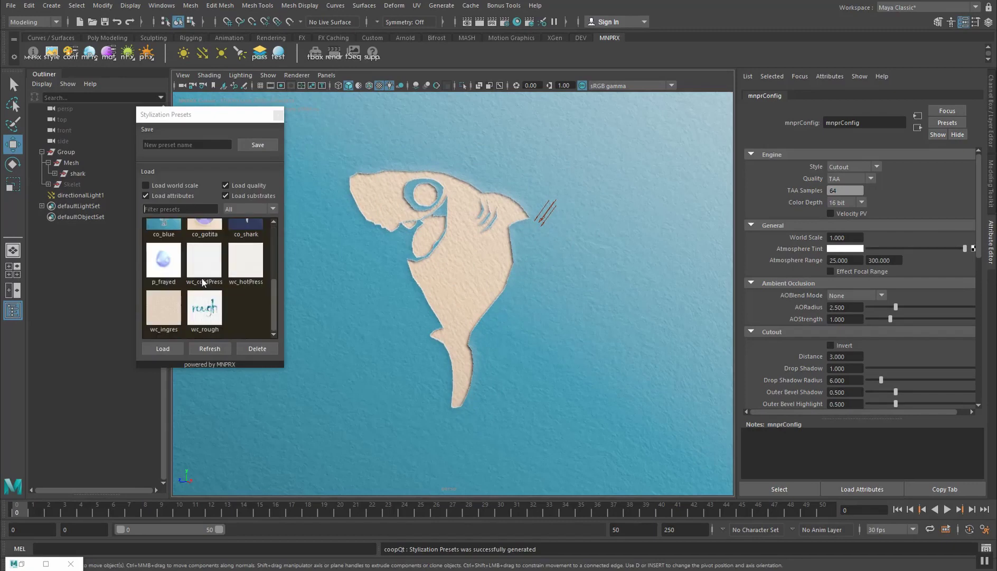
{"action": "left_click_drag", "start_coordinate": [275, 292], "coordinate": [277, 275]}
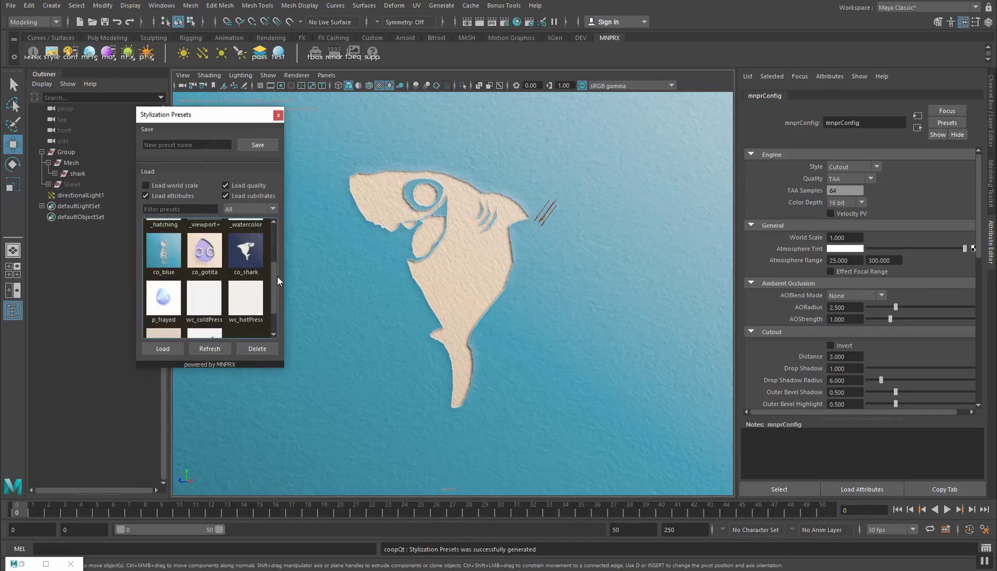
{"action": "double_click", "coordinate": [205, 258]}
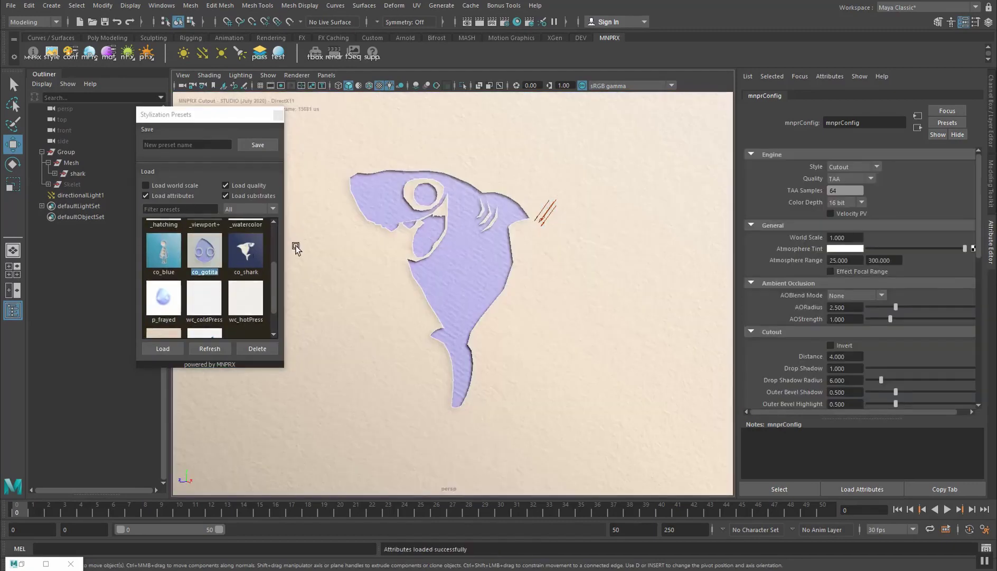
{"action": "double_click", "coordinate": [261, 258]}
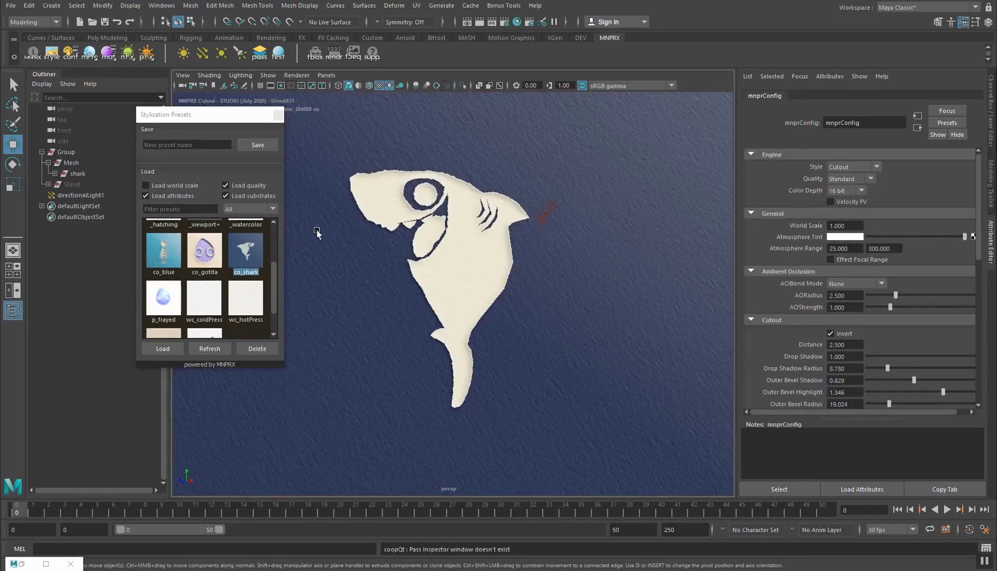
{"action": "left_click_drag", "start_coordinate": [238, 114], "coordinate": [139, 145]}
{"action": "left_click_drag", "start_coordinate": [363, 307], "coordinate": [510, 300], "text": "alt"}
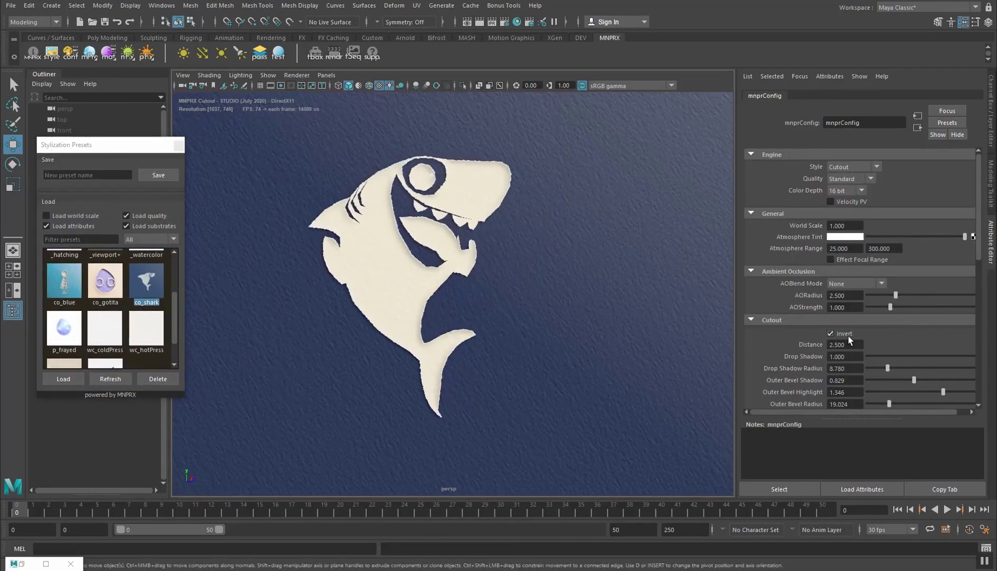
Step: Turn off the cutout's Invert option to compare the look from another angle, and turn it back on
{"action": "left_click", "coordinate": [831, 333]}
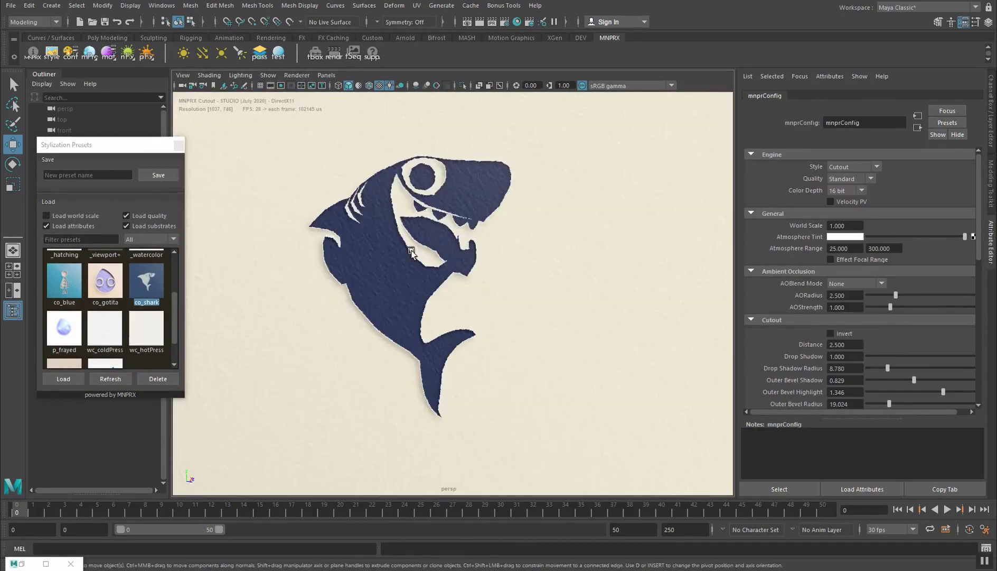
{"action": "left_click_drag", "start_coordinate": [412, 252], "coordinate": [583, 238], "text": "alt"}
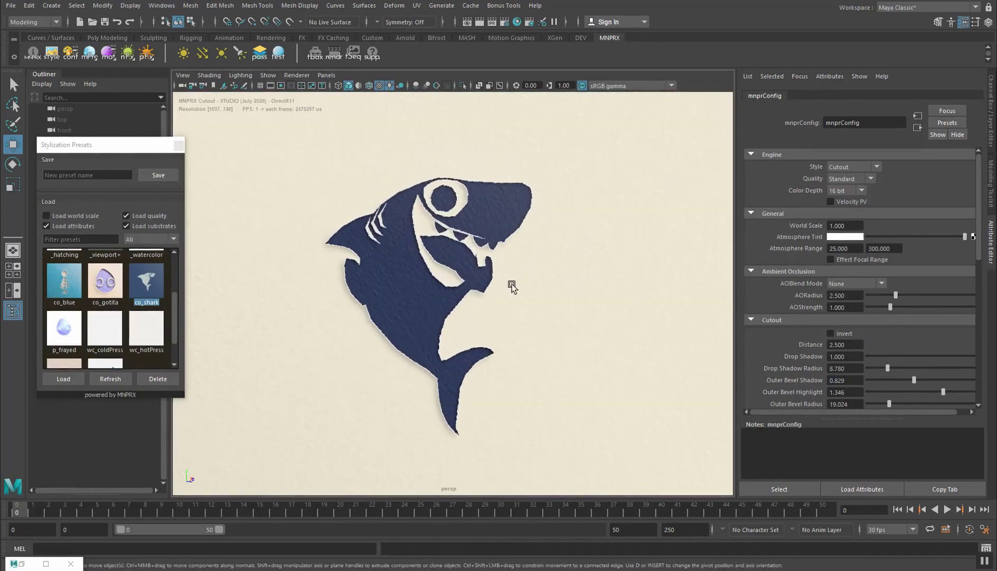
{"action": "left_click_drag", "start_coordinate": [511, 284], "coordinate": [463, 252], "text": "alt"}
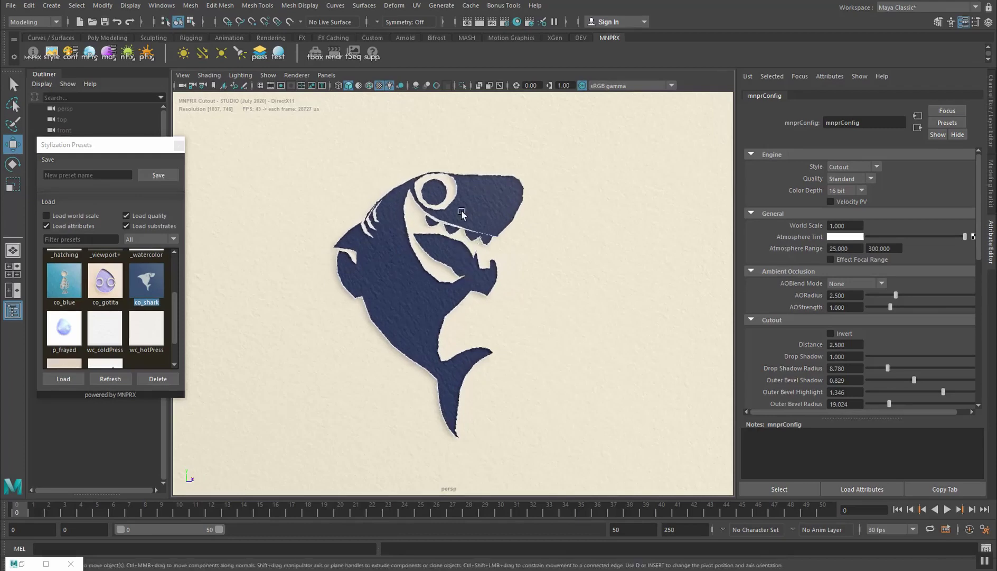
{"action": "left_click", "coordinate": [831, 333]}
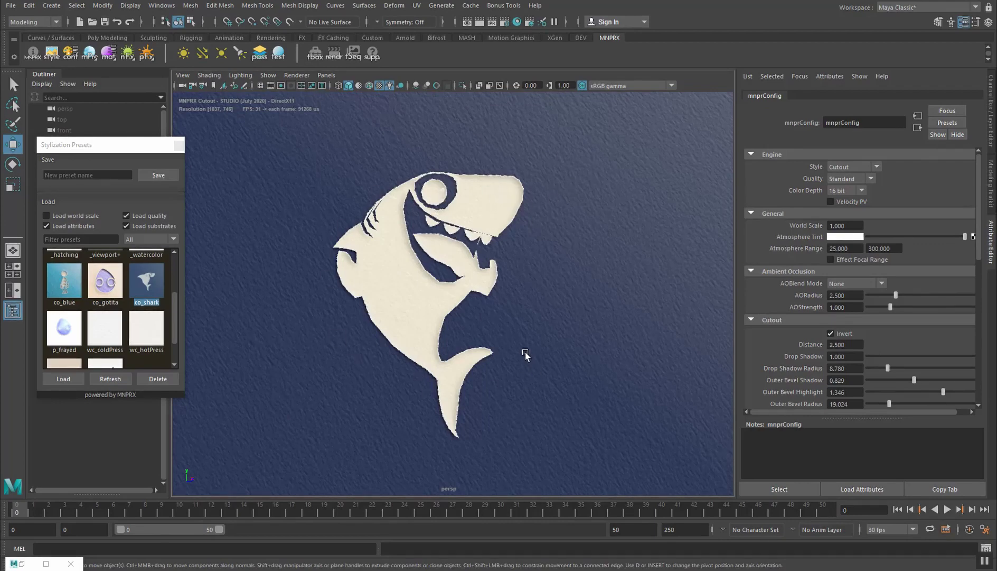
Step: Close the Stylization Presets window, select the shark and show its material attributes
{"action": "left_click", "coordinate": [179, 145]}
{"action": "left_click_drag", "start_coordinate": [535, 290], "coordinate": [400, 286], "text": "alt"}
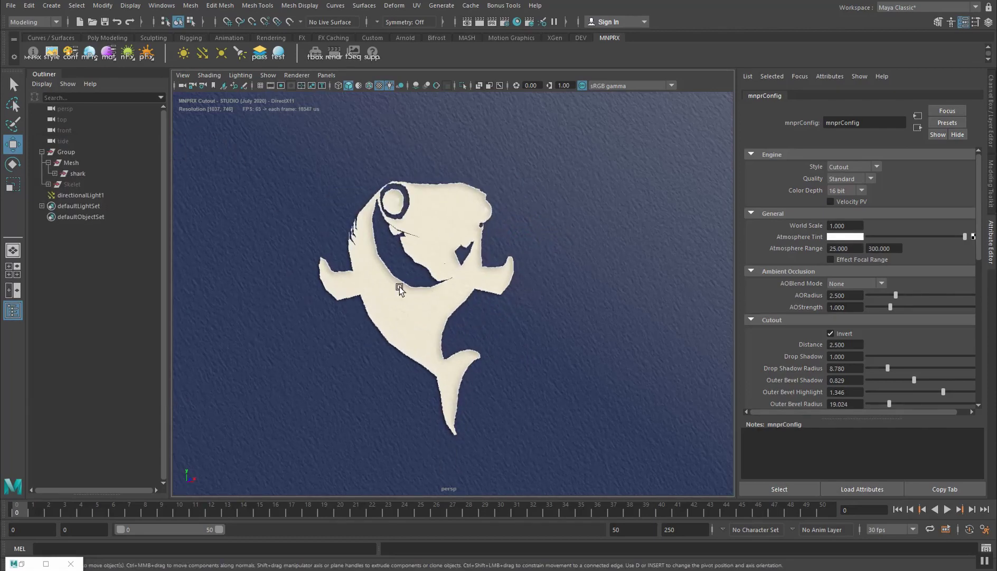
{"action": "left_click", "coordinate": [400, 286]}
{"action": "left_click", "coordinate": [108, 55]}
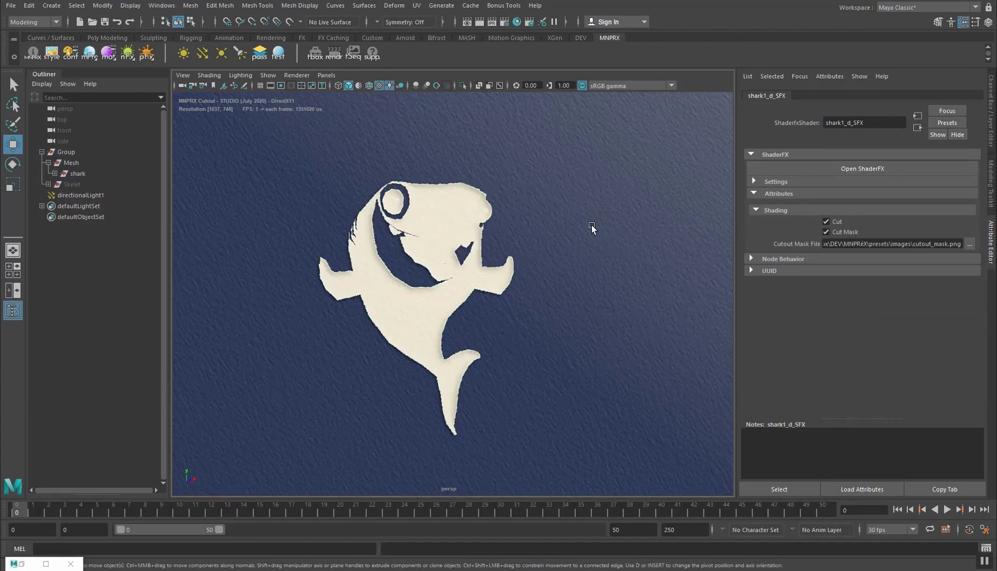
Step: Examine the inverted shark cutout from both sides and the front, checking the mouth and fins
{"action": "left_click_drag", "start_coordinate": [348, 258], "coordinate": [455, 277], "text": "alt"}
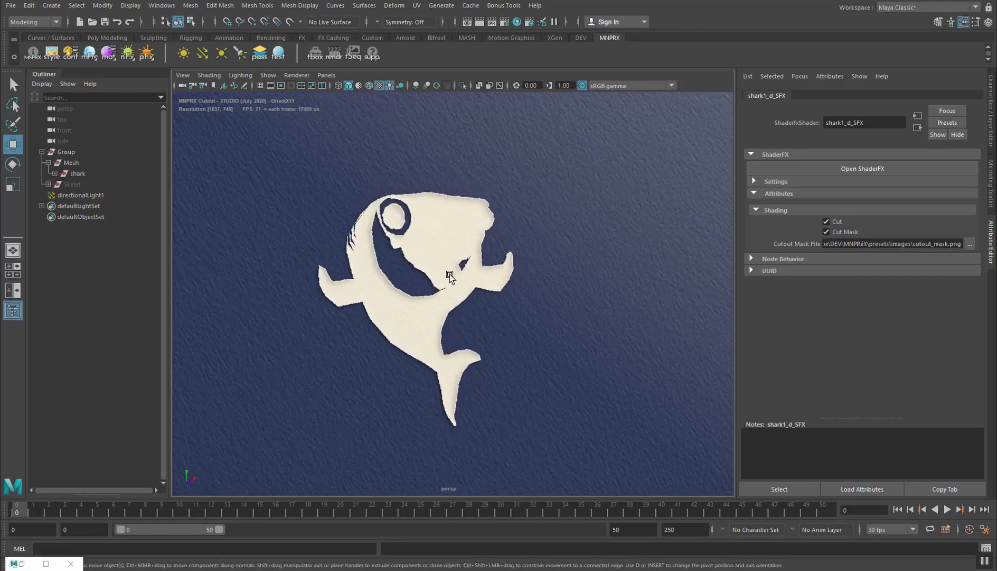
{"action": "left_click_drag", "start_coordinate": [450, 274], "coordinate": [350, 273], "text": "alt"}
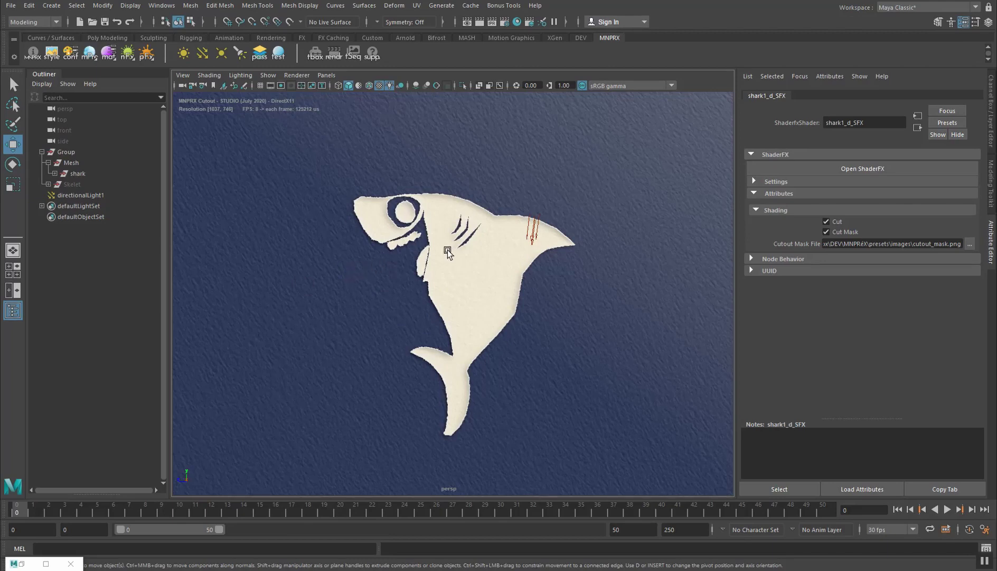
{"action": "left_click_drag", "start_coordinate": [394, 283], "coordinate": [555, 285], "text": "alt"}
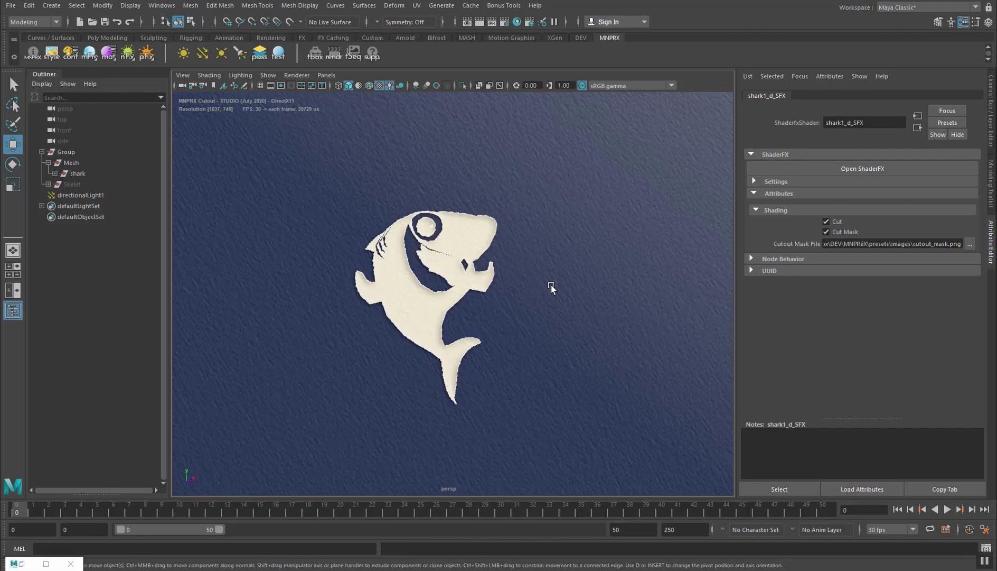
{"action": "scroll", "coordinate": [551, 286], "scroll_direction": "up", "scroll_amount": 4}
{"action": "left_click_drag", "start_coordinate": [551, 286], "coordinate": [472, 286], "text": "alt"}
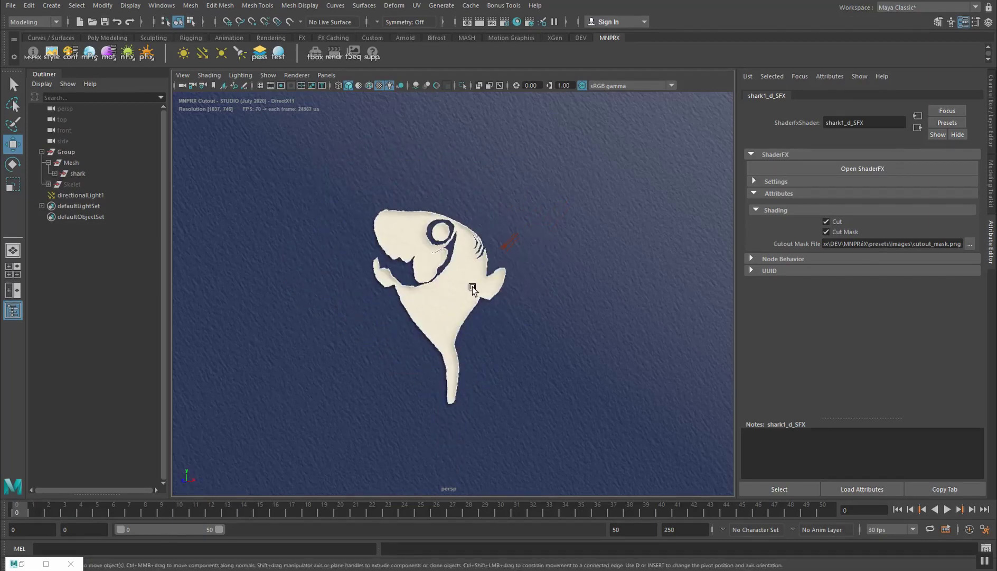
{"action": "left_click_drag", "start_coordinate": [469, 287], "coordinate": [482, 290], "text": "alt"}
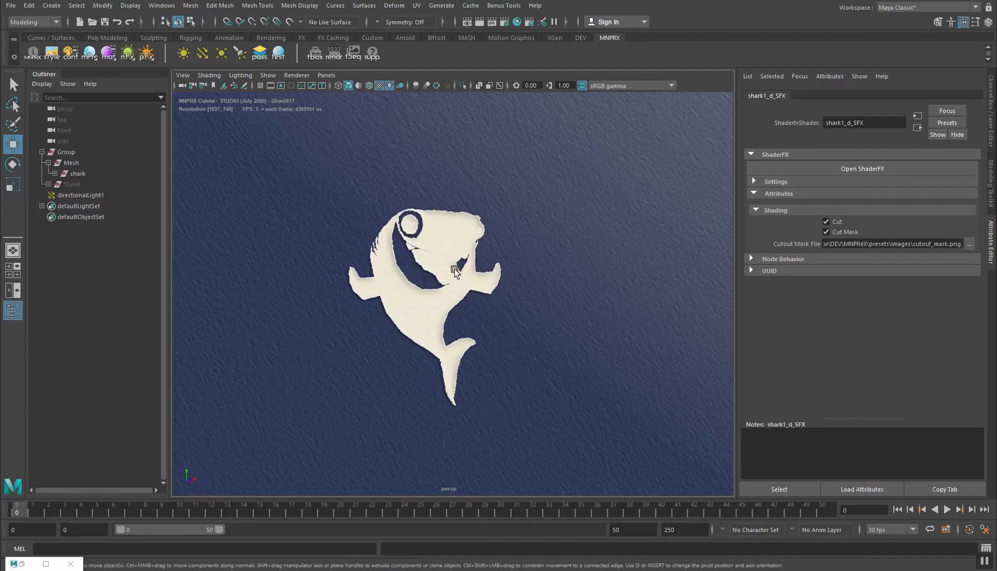
{"action": "scroll", "coordinate": [456, 271], "scroll_direction": "up", "scroll_amount": 2}
{"action": "left_click_drag", "start_coordinate": [455, 271], "coordinate": [402, 273], "text": "alt"}
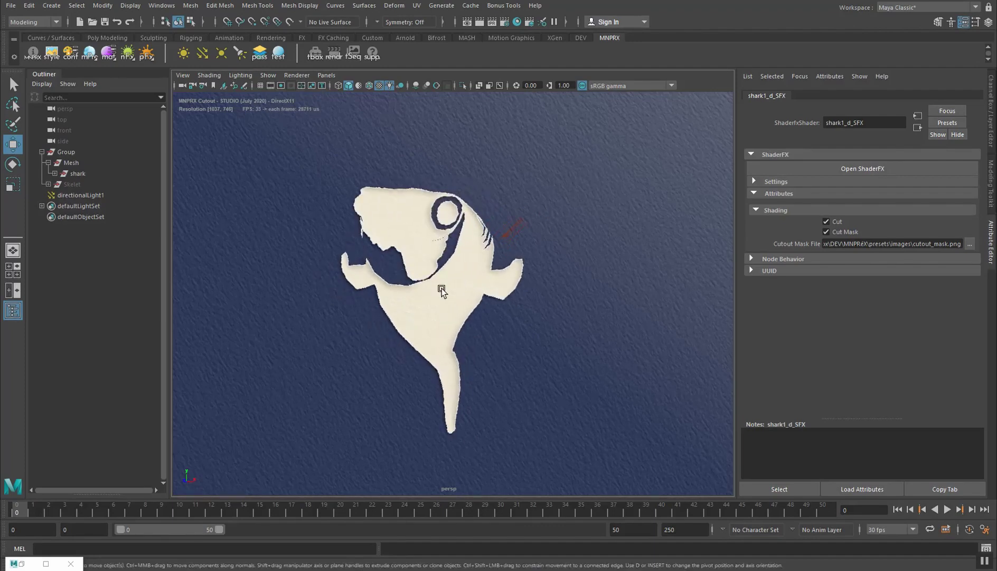
Step: Select the shark mesh, open the mnprFX window on its material-space Cutout controls and dismiss the vertex paint tool settings
{"action": "left_click", "coordinate": [442, 289]}
{"action": "left_click", "coordinate": [124, 53]}
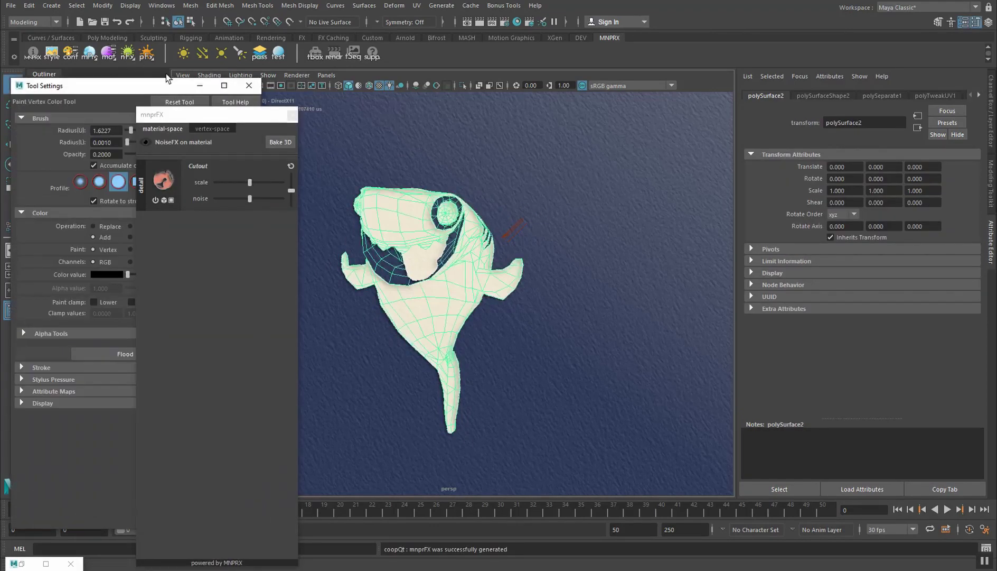
{"action": "left_click", "coordinate": [242, 92]}
{"action": "left_click_drag", "start_coordinate": [206, 114], "coordinate": [127, 84]}
{"action": "left_click", "coordinate": [128, 99]}
{"action": "left_click", "coordinate": [74, 97]}
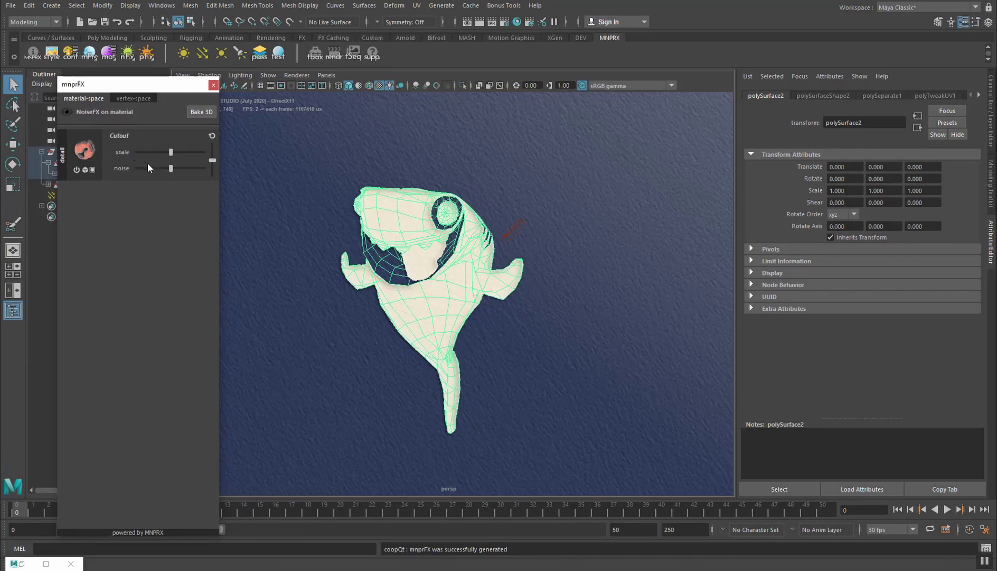
Step: Adjust the shark material's Cutout noise to Detail Scale 0.300, Detail Intensity 12.800 and Detail Shift -0.770
{"action": "left_click", "coordinate": [172, 169]}
{"action": "left_click_drag", "start_coordinate": [448, 272], "coordinate": [217, 228], "text": "alt"}
{"action": "left_click_drag", "start_coordinate": [169, 149], "coordinate": [146, 153]}
{"action": "left_click_drag", "start_coordinate": [359, 196], "coordinate": [268, 185], "text": "alt"}
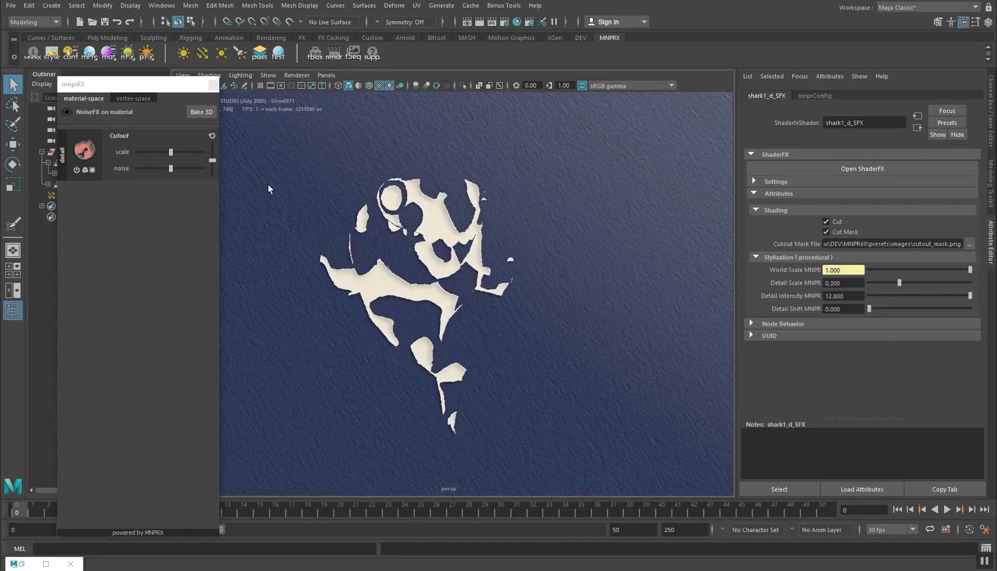
{"action": "left_click_drag", "start_coordinate": [170, 168], "coordinate": [197, 168]}
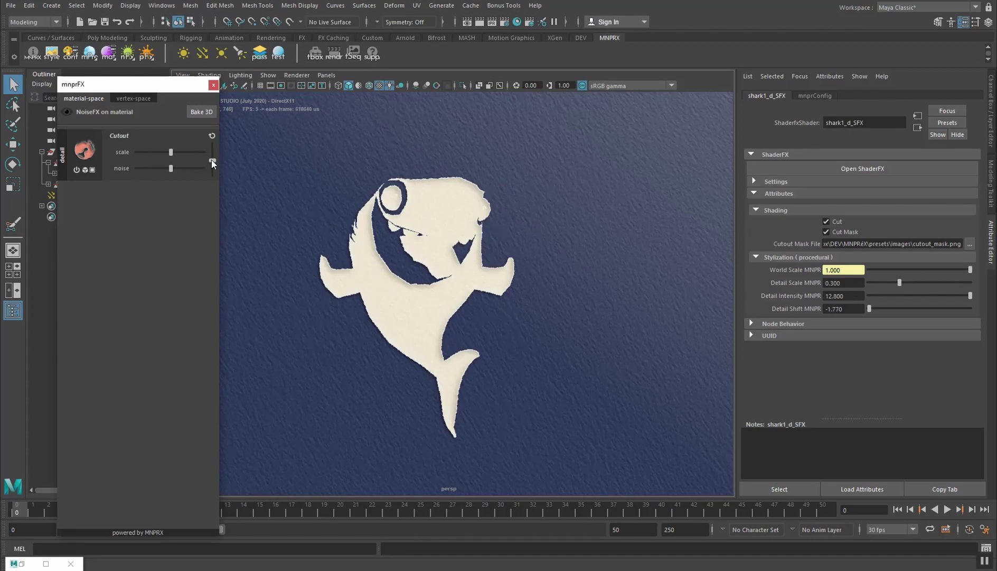
{"action": "left_click_drag", "start_coordinate": [212, 160], "coordinate": [213, 139]}
{"action": "left_click_drag", "start_coordinate": [454, 316], "coordinate": [597, 328], "text": "alt"}
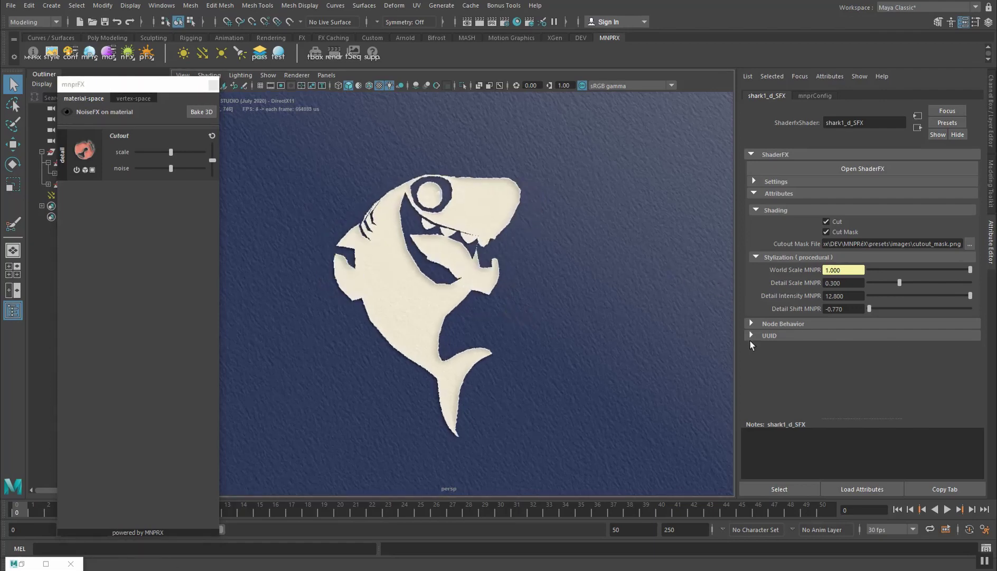
Step: Animate the shark's Detail Shift by keying -0.770 at frame 0 and 0.550 at frame 10
{"action": "right_click", "coordinate": [848, 307]}
{"action": "left_click", "coordinate": [872, 325]}
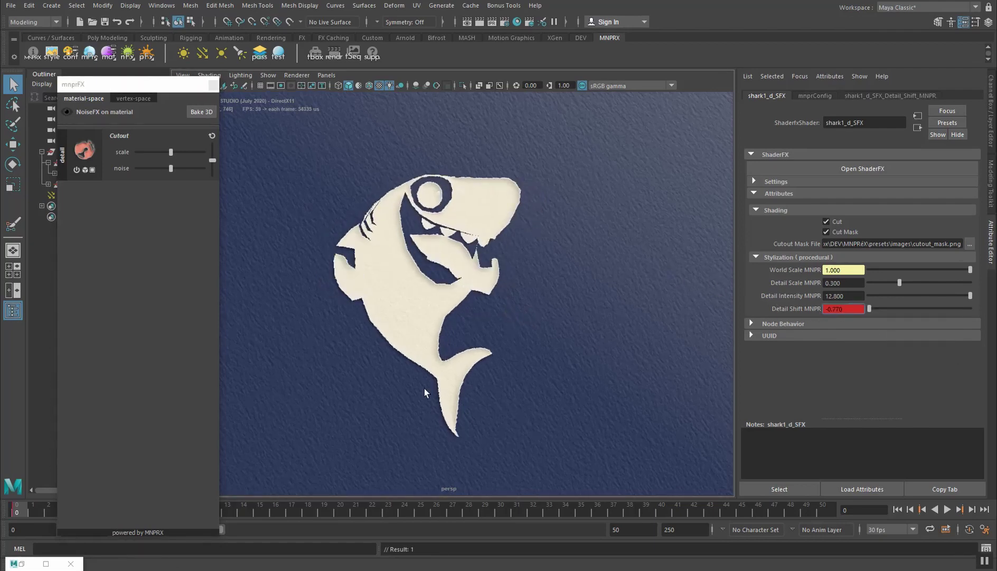
{"action": "left_click_drag", "start_coordinate": [118, 85], "coordinate": [163, 31]}
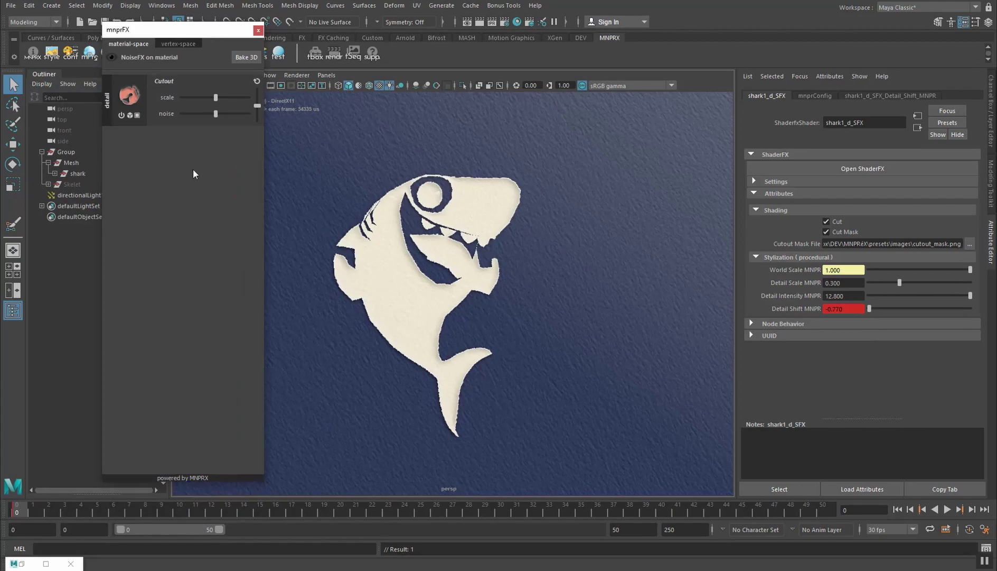
{"action": "left_click", "coordinate": [178, 511]}
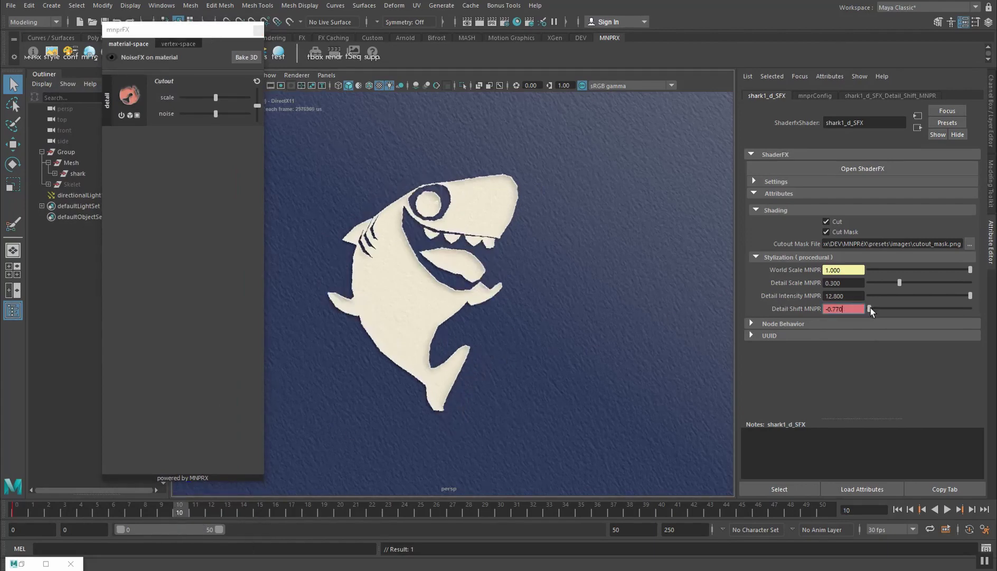
{"action": "mouse_move", "coordinate": [257, 106]}
{"action": "left_mouse_down"}
{"action": "mouse_move", "coordinate": [258, 91]}
{"action": "mouse_move", "coordinate": [257, 102]}
{"action": "left_mouse_up"}
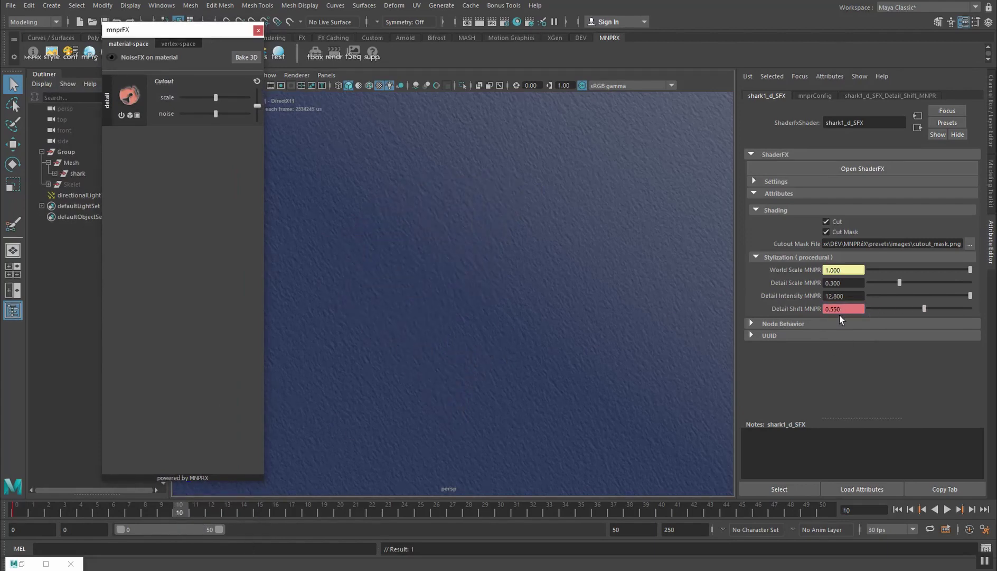
{"action": "right_click", "coordinate": [852, 308]}
{"action": "left_click", "coordinate": [867, 326]}
Step: Preview the dissolve animation, then lower Detail Shift to about 0.312 at frame 10 and key it again
{"action": "left_click_drag", "start_coordinate": [36, 519], "coordinate": [92, 518]}
{"action": "left_click_drag", "start_coordinate": [845, 308], "coordinate": [759, 317], "text": "ctrl"}
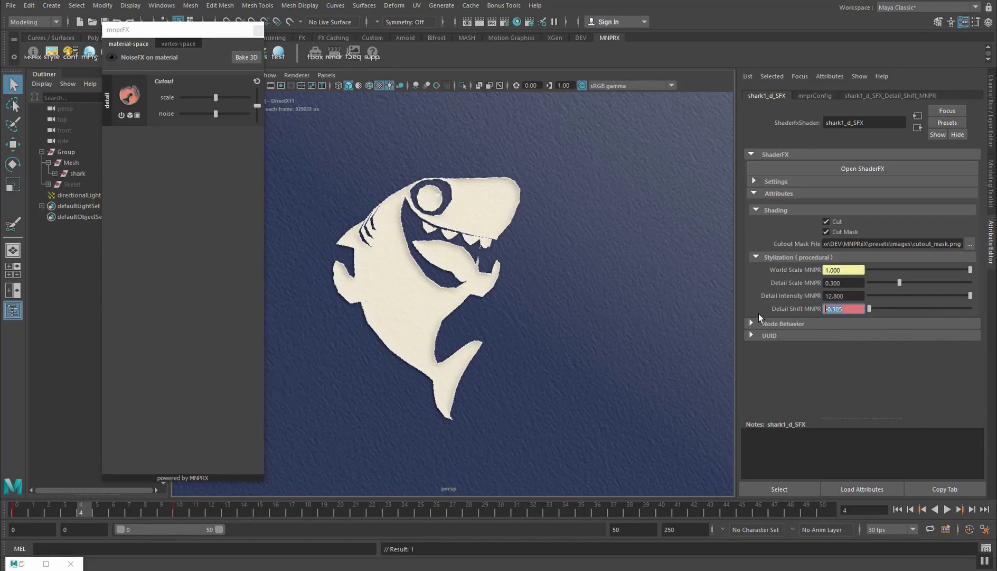
{"action": "left_click", "coordinate": [17, 515]}
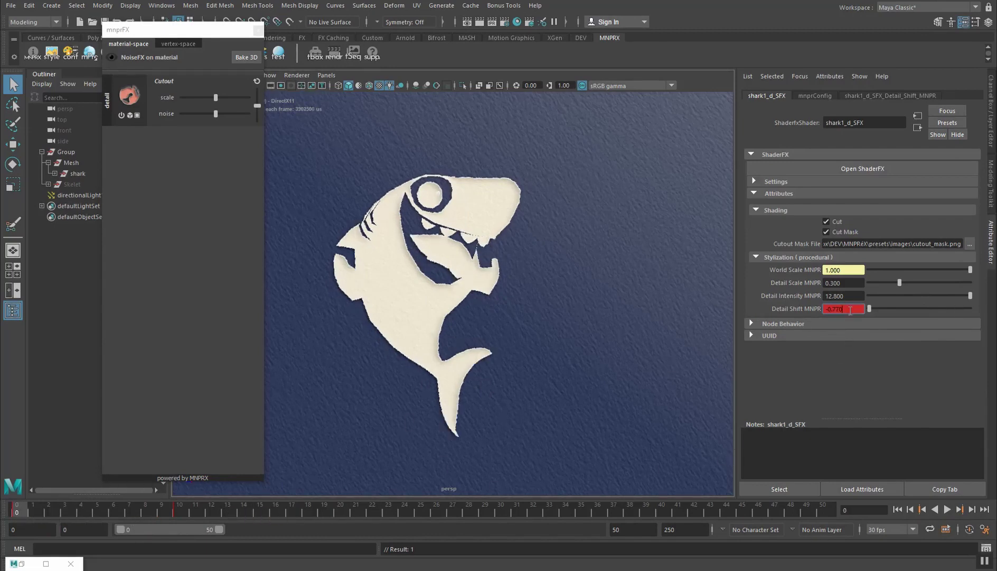
{"action": "left_click", "coordinate": [180, 508]}
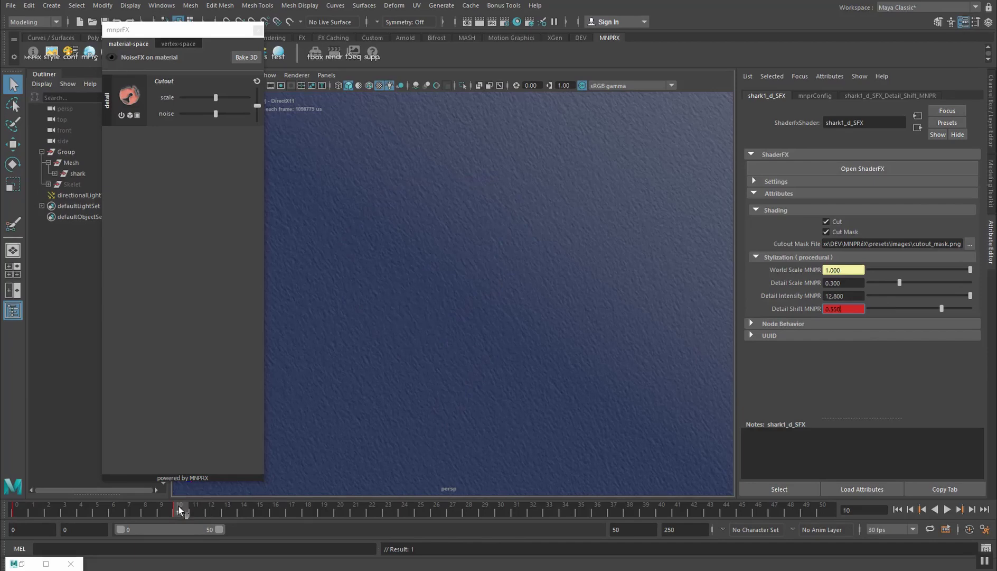
{"action": "left_click_drag", "start_coordinate": [953, 309], "coordinate": [927, 310]}
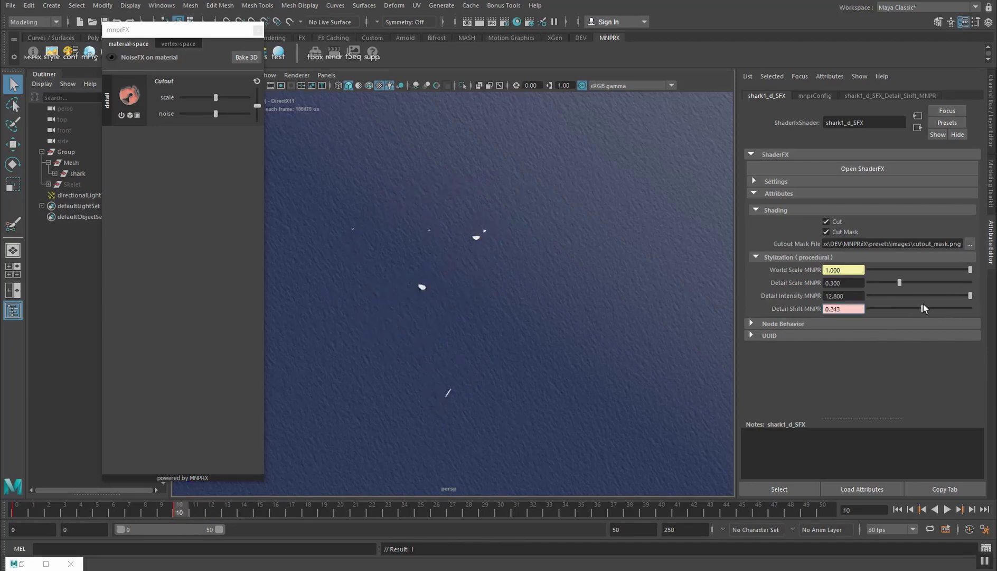
{"action": "right_click", "coordinate": [844, 309]}
{"action": "left_click", "coordinate": [887, 328]}
Step: Scrub the timeline between frames 0 and 10 to review the cutout dissolve, and close the mnprFX window
{"action": "left_click_drag", "start_coordinate": [118, 507], "coordinate": [55, 509]}
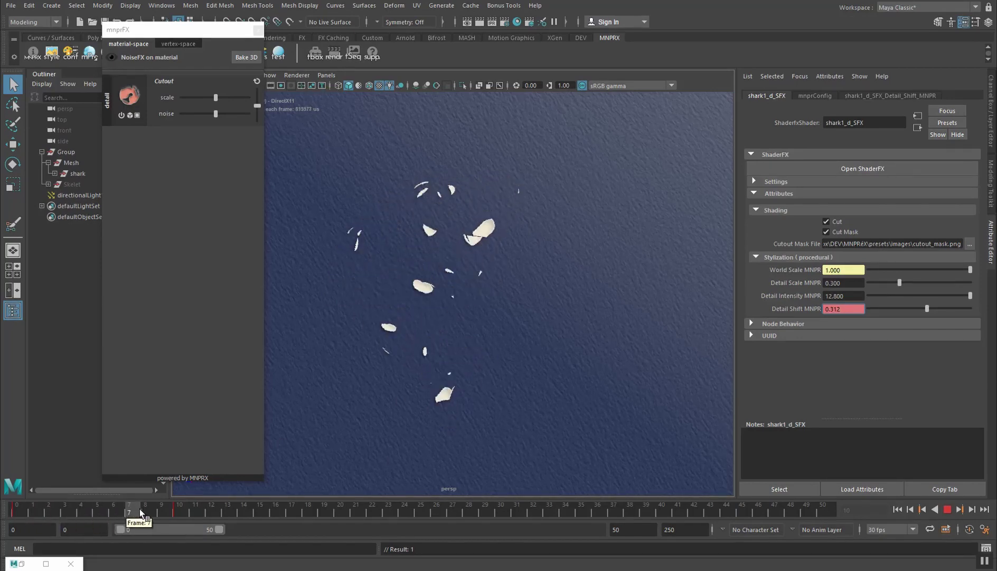
{"action": "left_click_drag", "start_coordinate": [149, 508], "coordinate": [17, 510]}
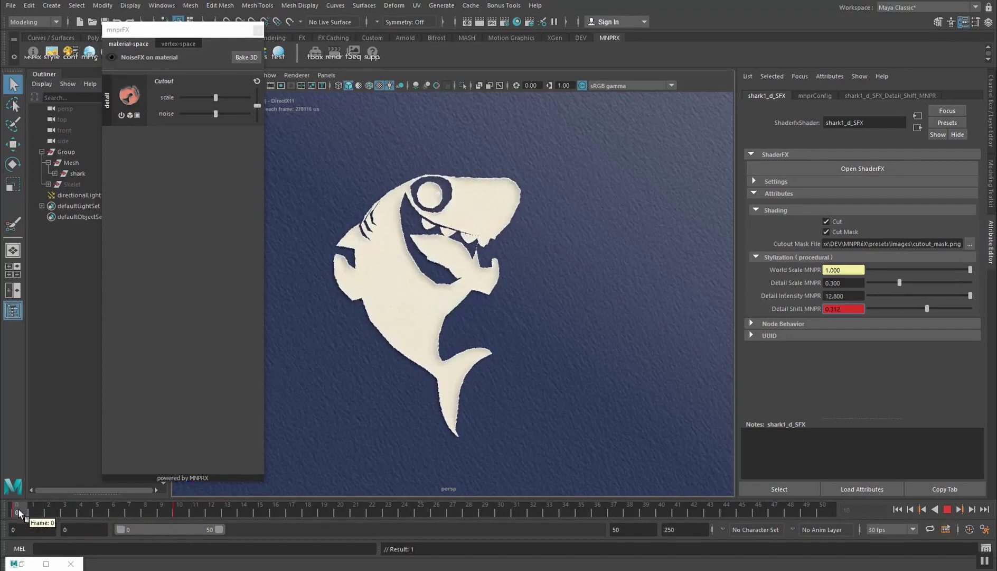
{"action": "mouse_move", "coordinate": [389, 357]}
{"action": "left_mouse_down", "text": "alt"}
{"action": "mouse_move", "coordinate": [292, 374]}
{"action": "mouse_move", "coordinate": [386, 372]}
{"action": "left_mouse_up", "text": "alt"}
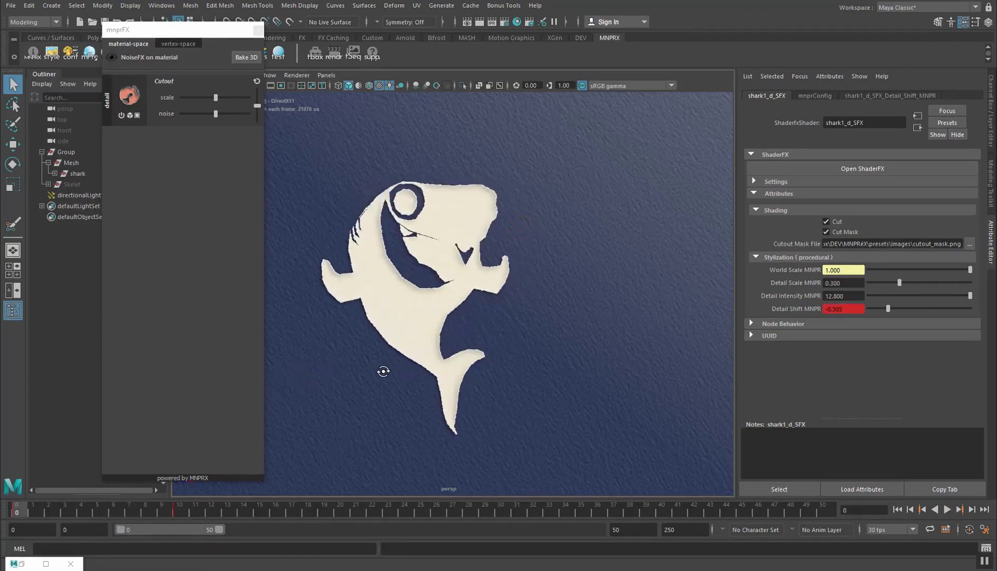
{"action": "left_click", "coordinate": [257, 33]}
{"action": "left_click_drag", "start_coordinate": [417, 292], "coordinate": [385, 289], "text": "alt"}
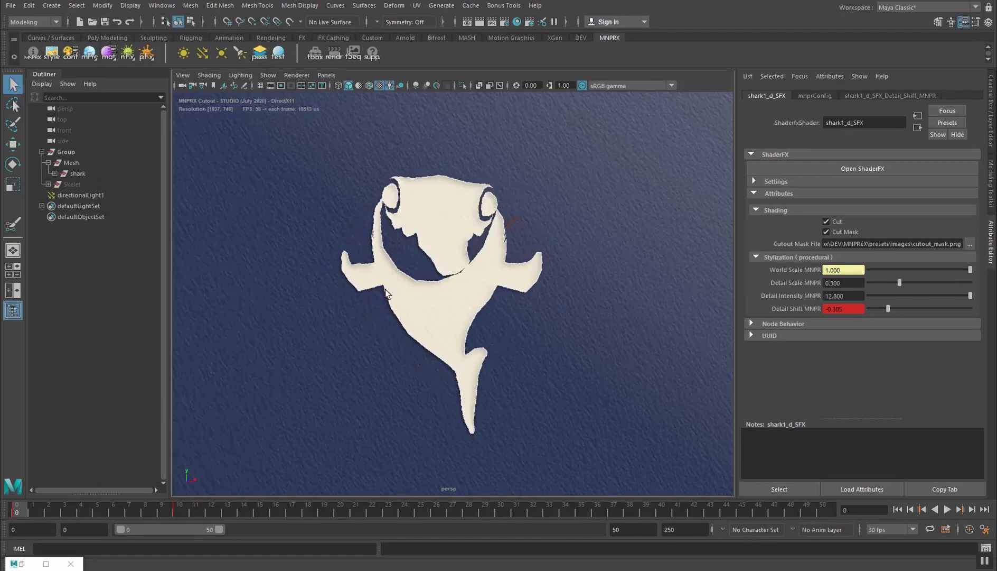